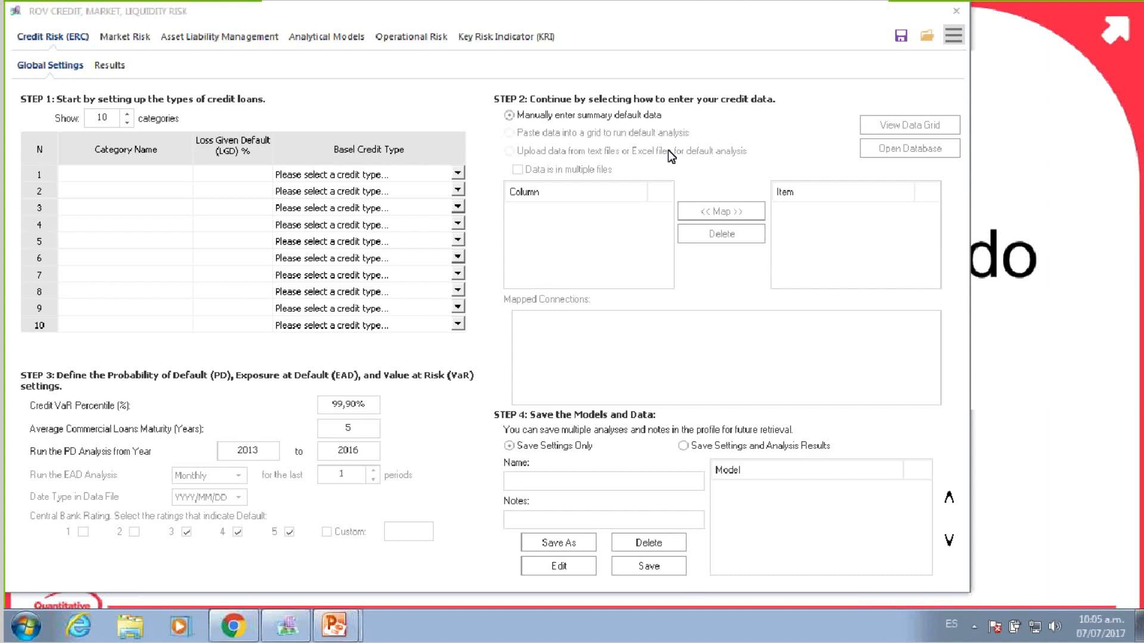
# Switch to the slide show presentation and advance it to the Riesgo de Mercado slide.
pyautogui.click(730, 101)
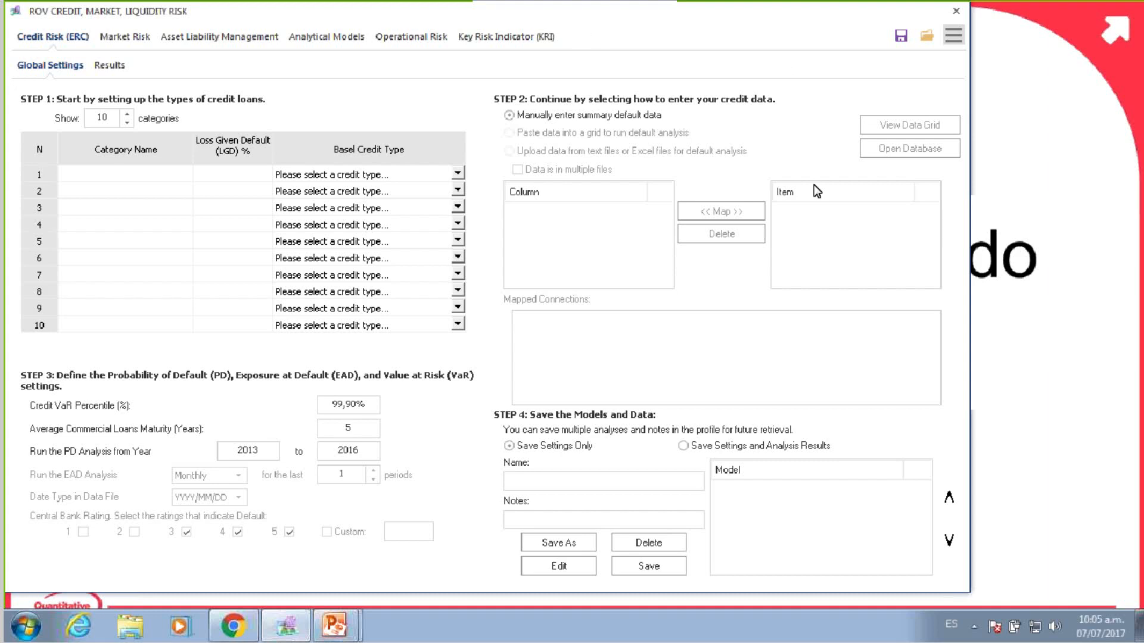
pyautogui.click(1079, 218)
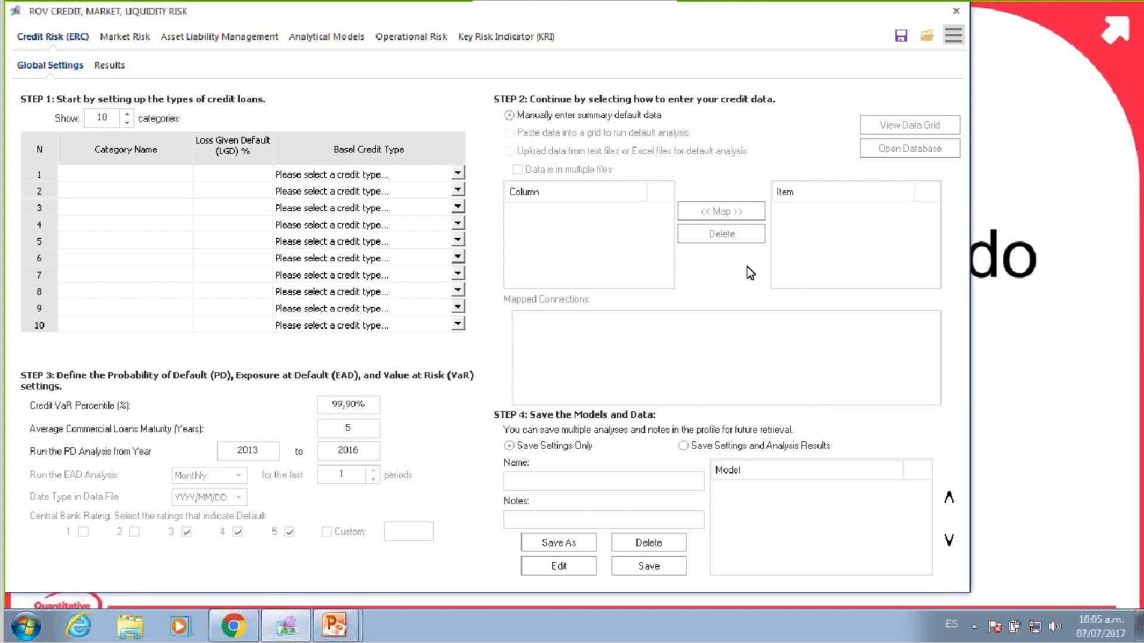
pyautogui.click(1043, 252)
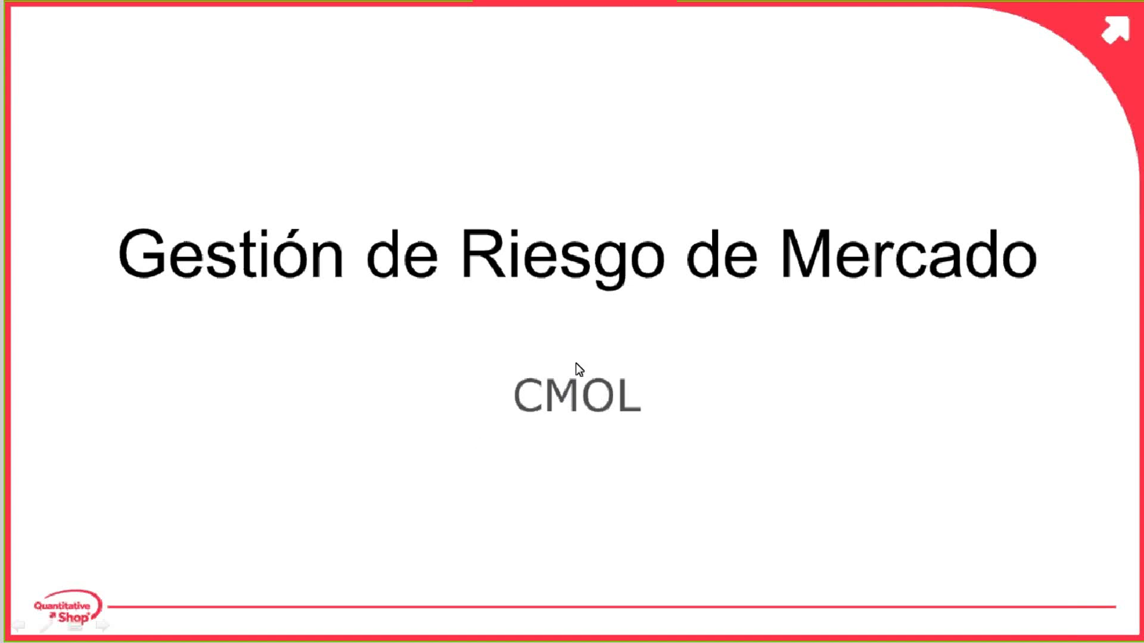
pyautogui.click(730, 496)
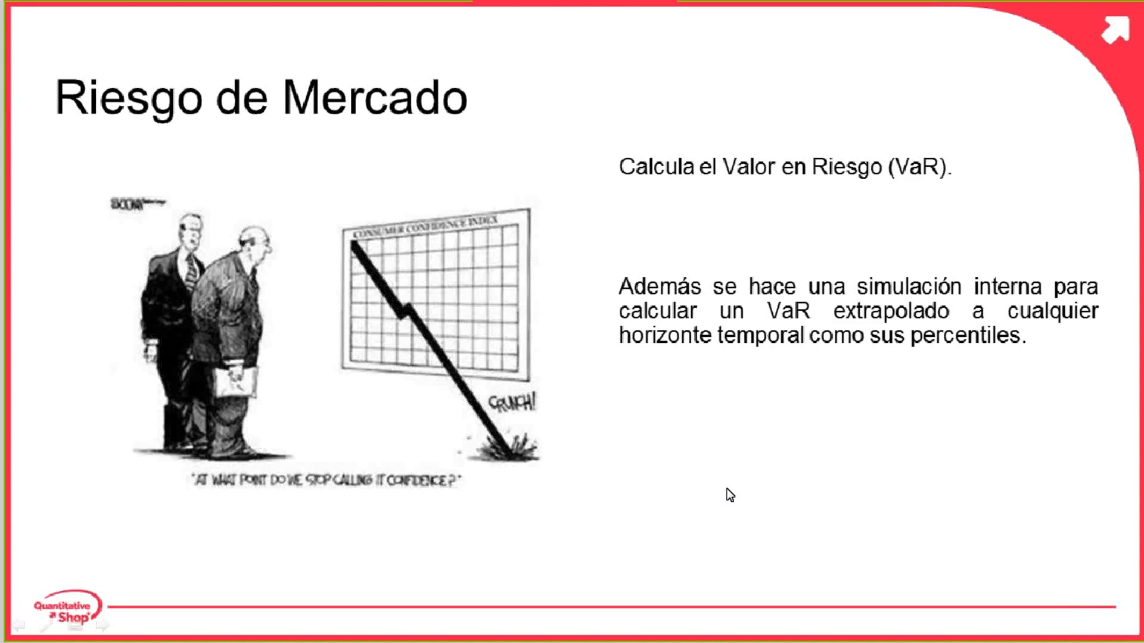
# Switch back to ROV Credit, Market, Liquidity Risk and open the Market Risk module.
pyautogui.hotkey('alt', 'Tab')
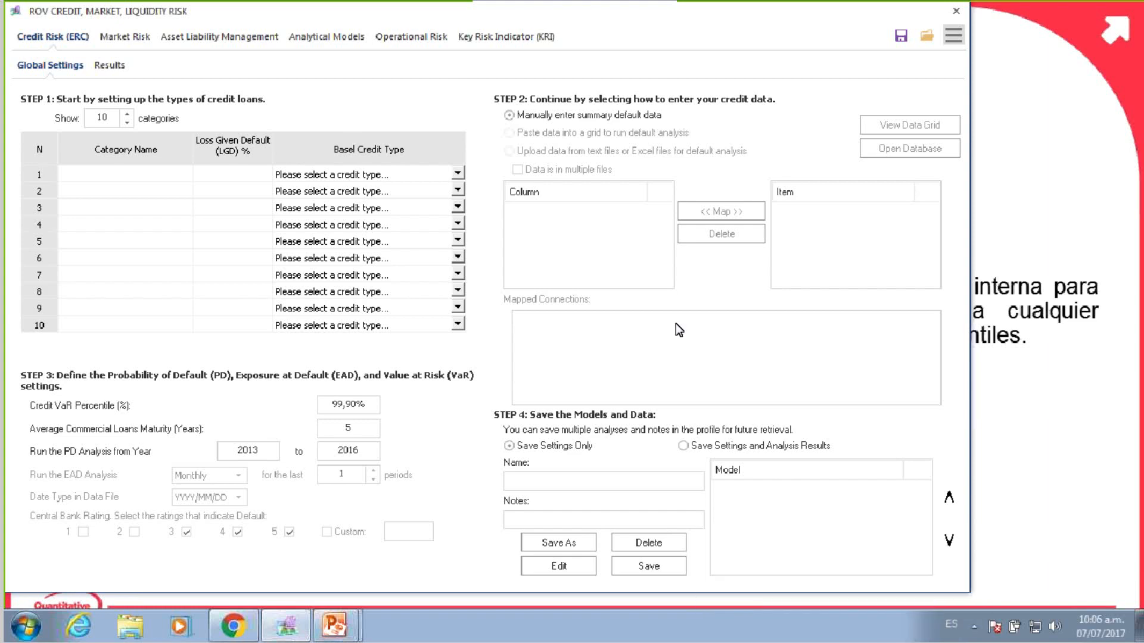
pyautogui.click(993, 173)
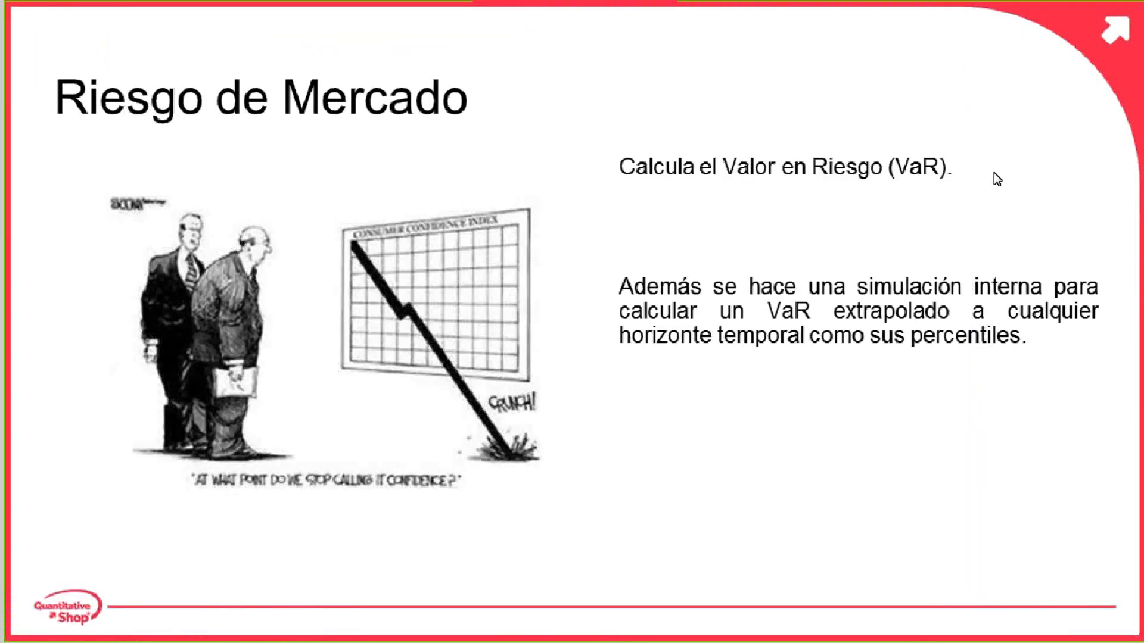
pyautogui.hotkey('alt', 'Tab')
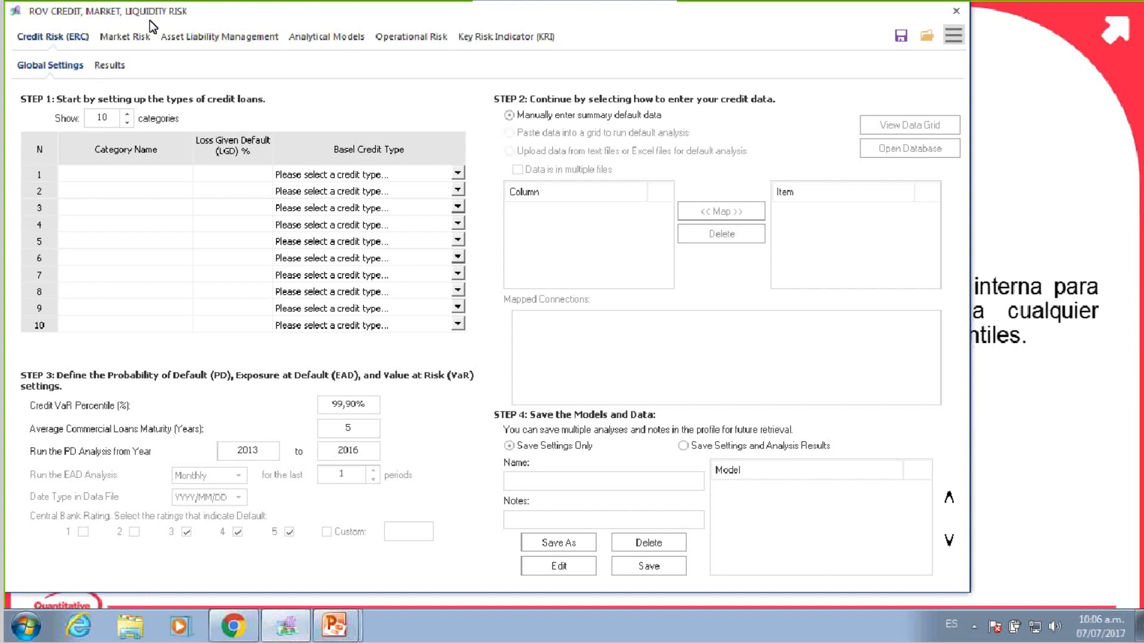
pyautogui.click(136, 35)
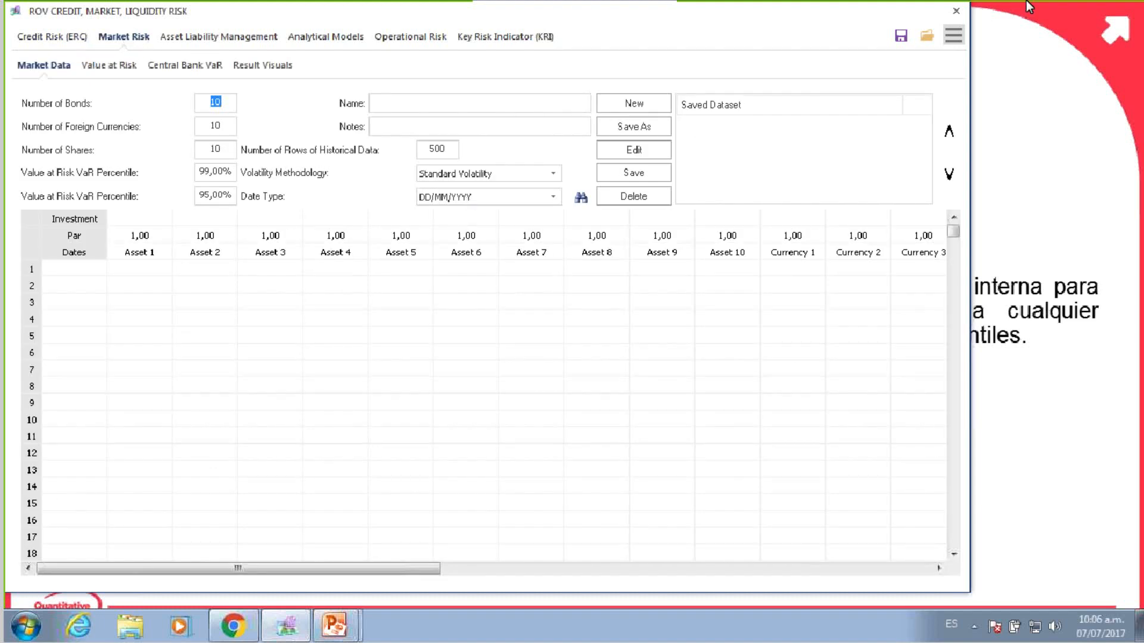
# Change the interface language to Spanish and dismiss the USB device notification.
pyautogui.click(953, 37)
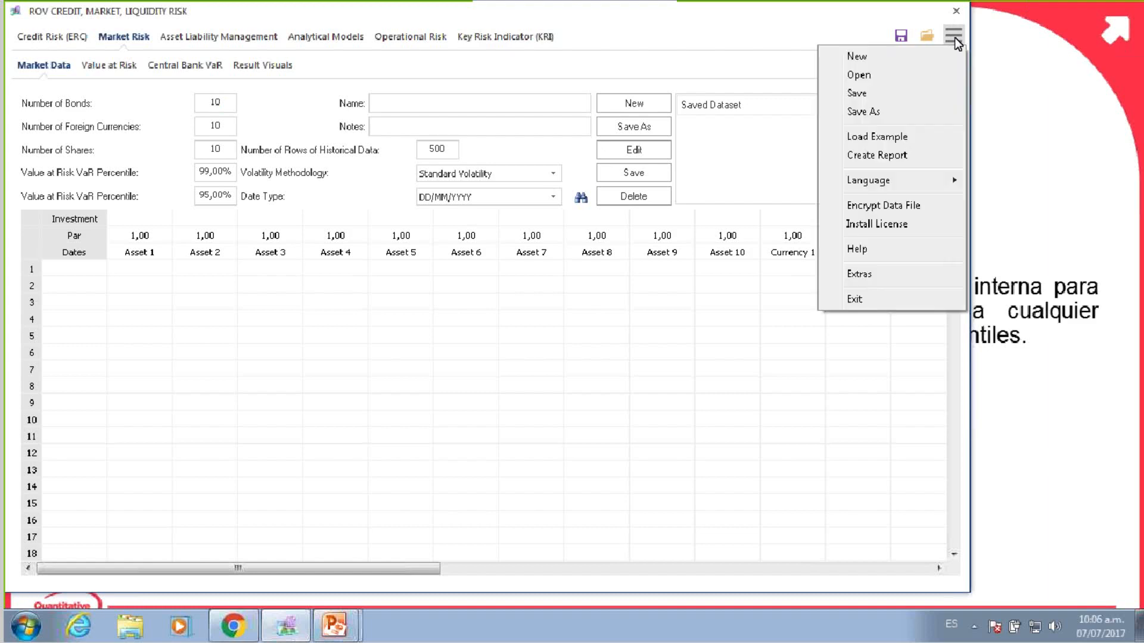
pyautogui.moveTo(897, 186)
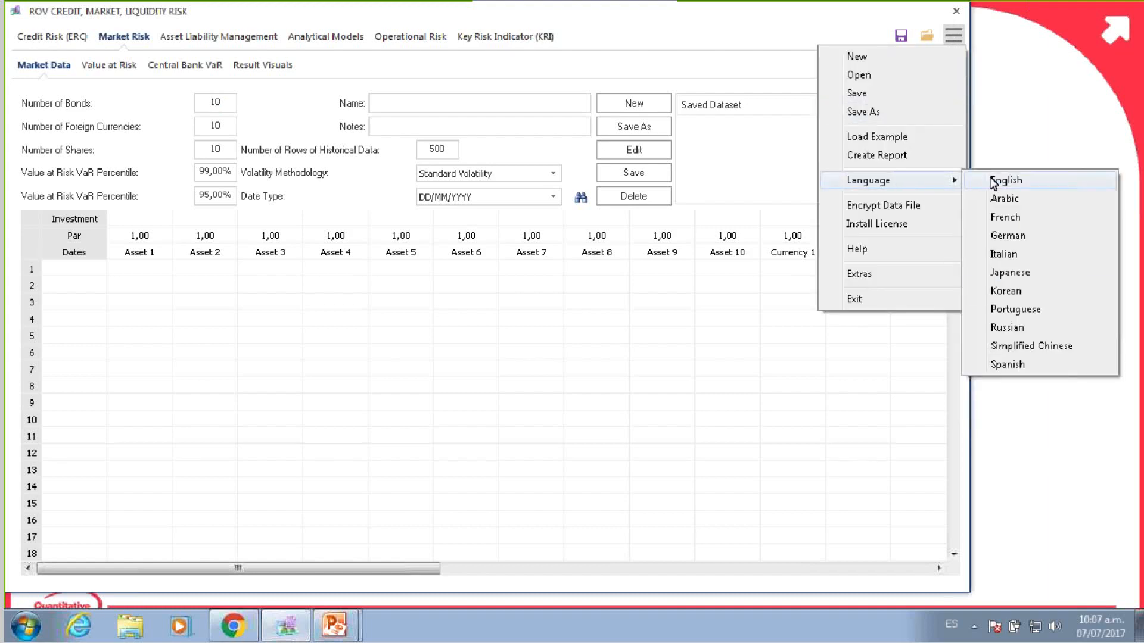
pyautogui.click(1016, 369)
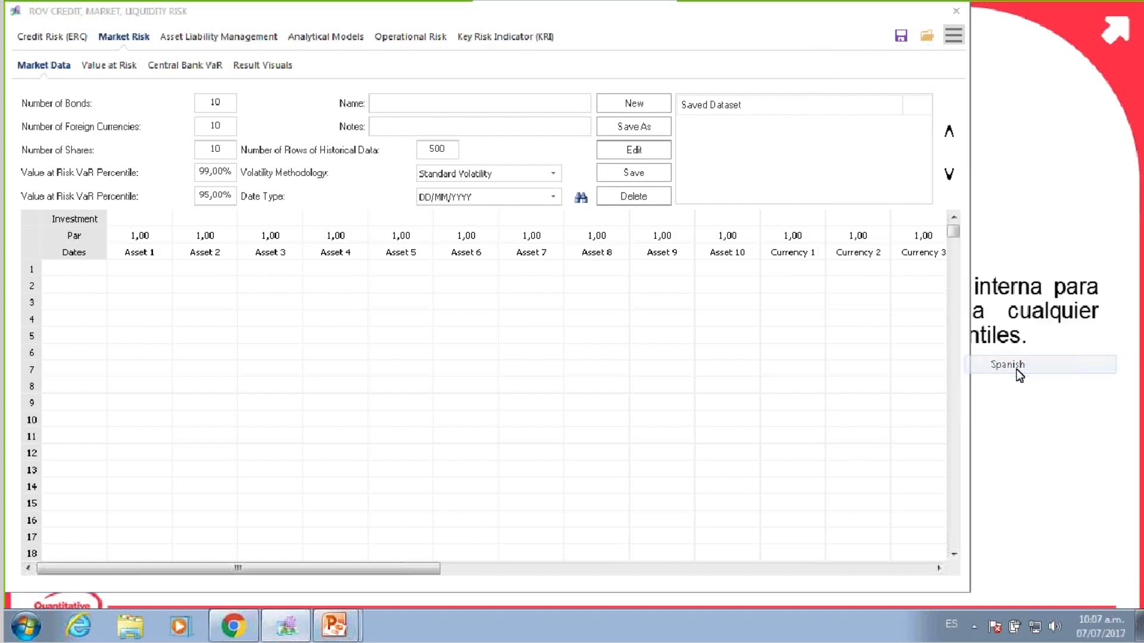
pyautogui.click(584, 346)
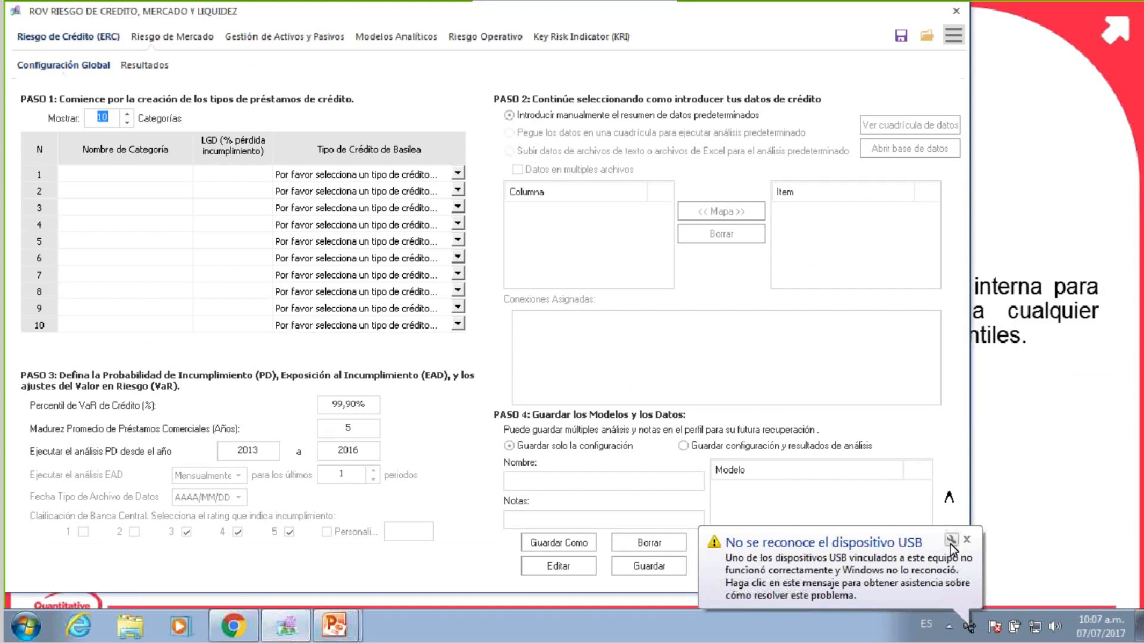
pyautogui.click(965, 540)
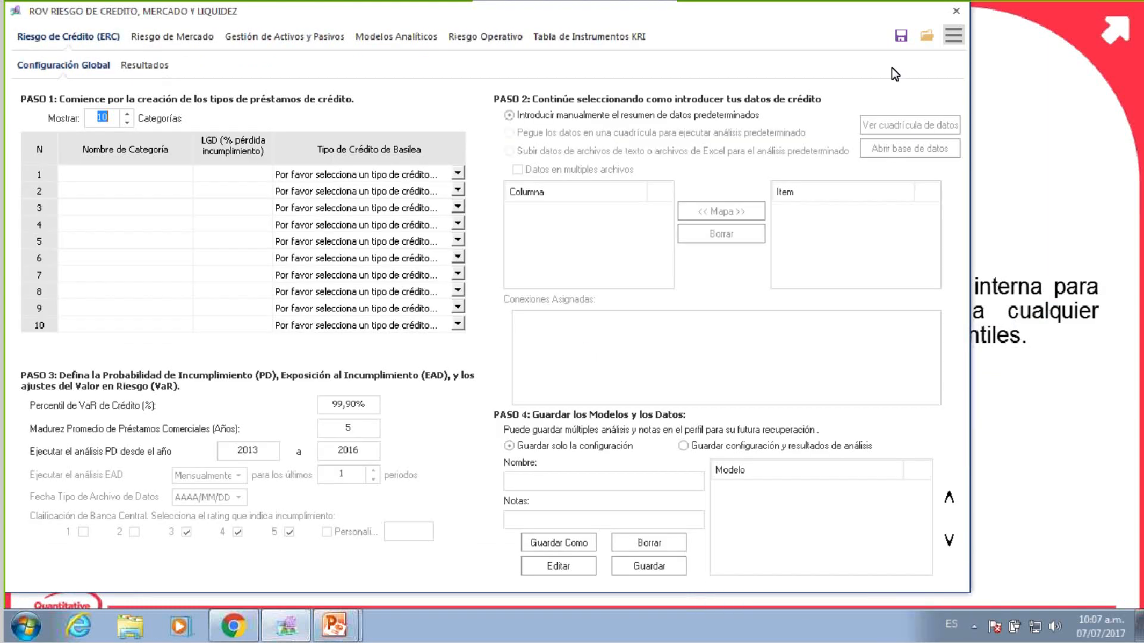
# Load the built-in example data and open the Riesgo de Mercado module.
pyautogui.click(953, 35)
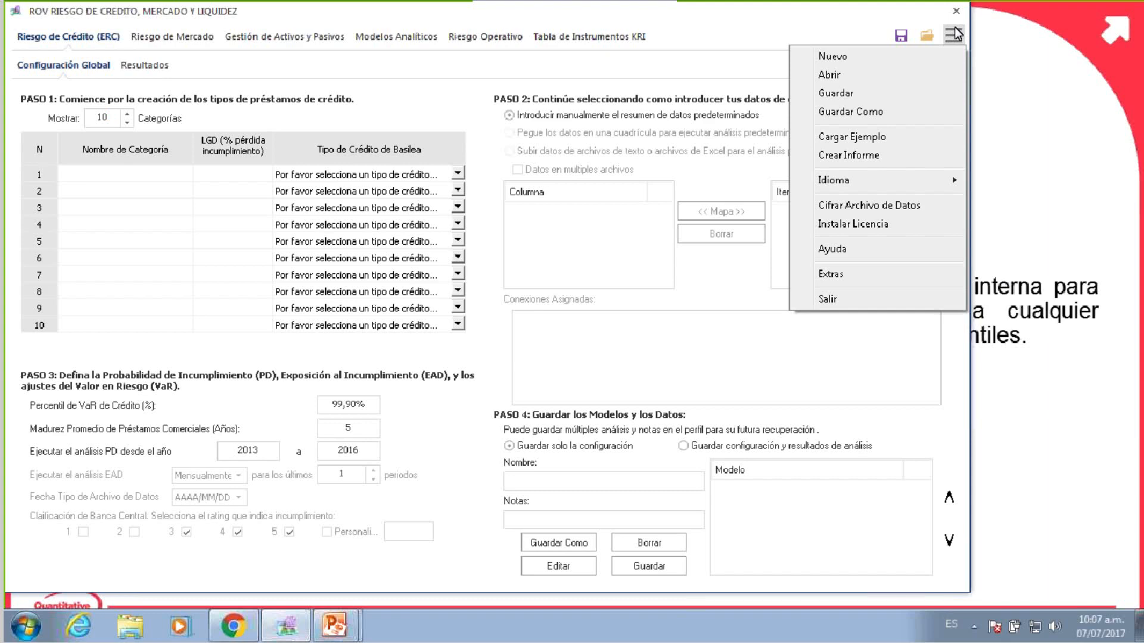
pyautogui.click(843, 138)
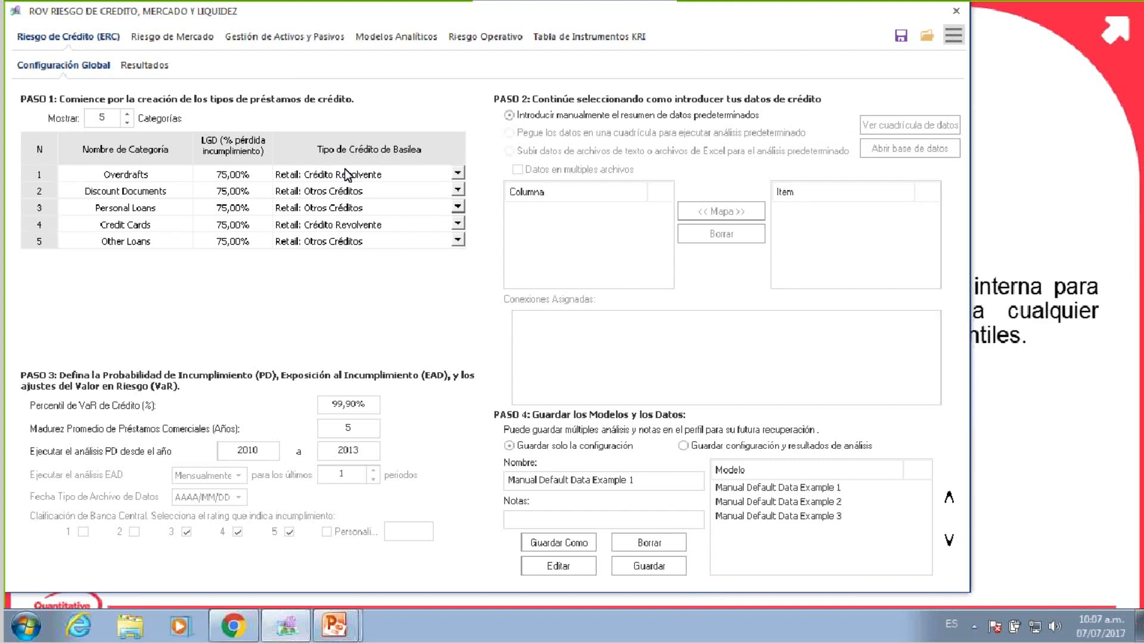
pyautogui.click(169, 38)
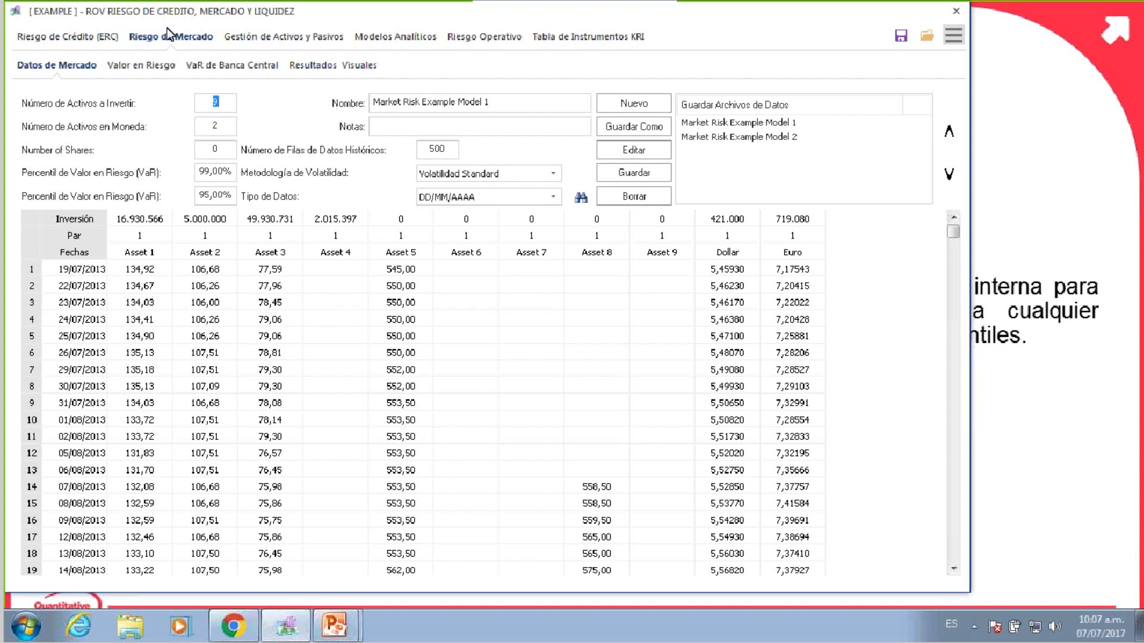
pyautogui.click(186, 37)
# Review the market risk Valor en Riesgo, VaR de Banca Central and Resultados Visuales pages, ending back at the presentation.
pyautogui.click(139, 63)
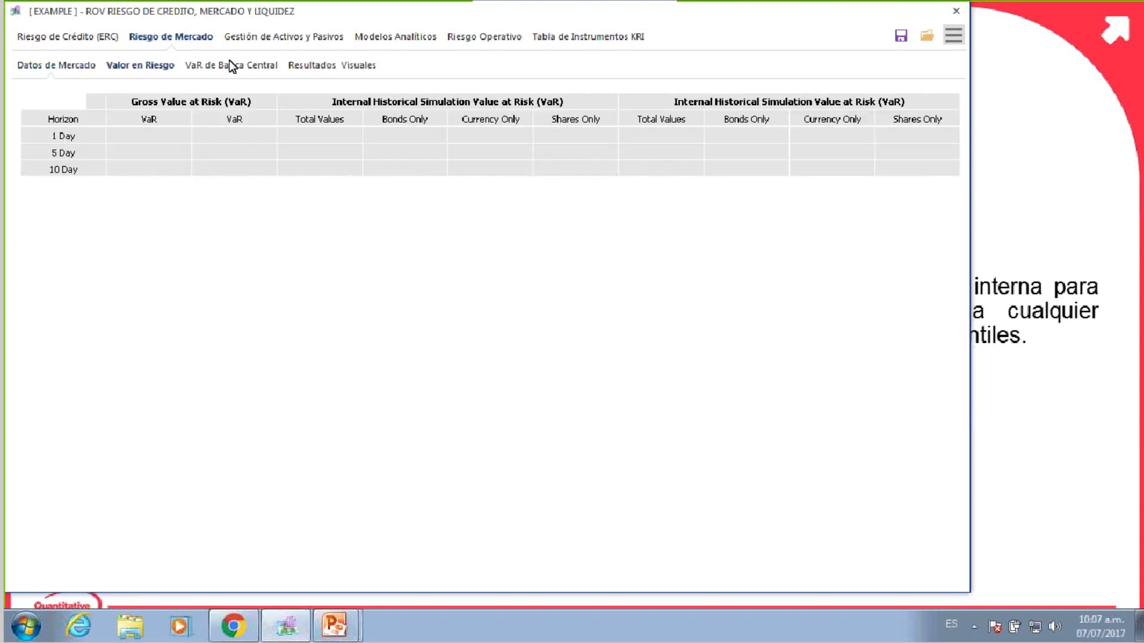
pyautogui.click(230, 62)
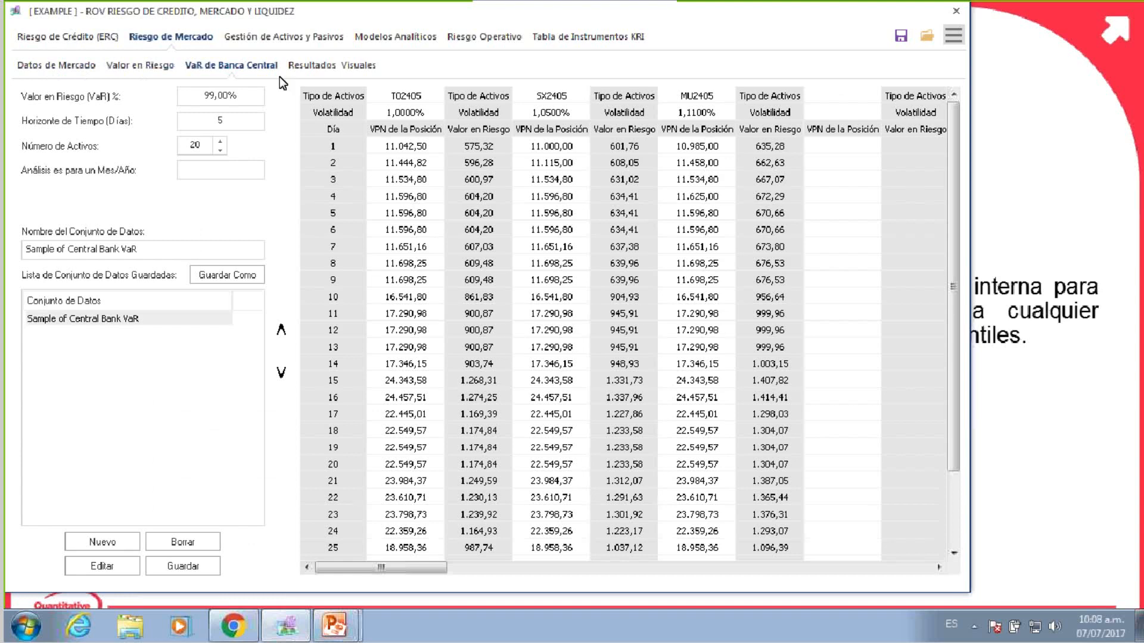
pyautogui.click(320, 66)
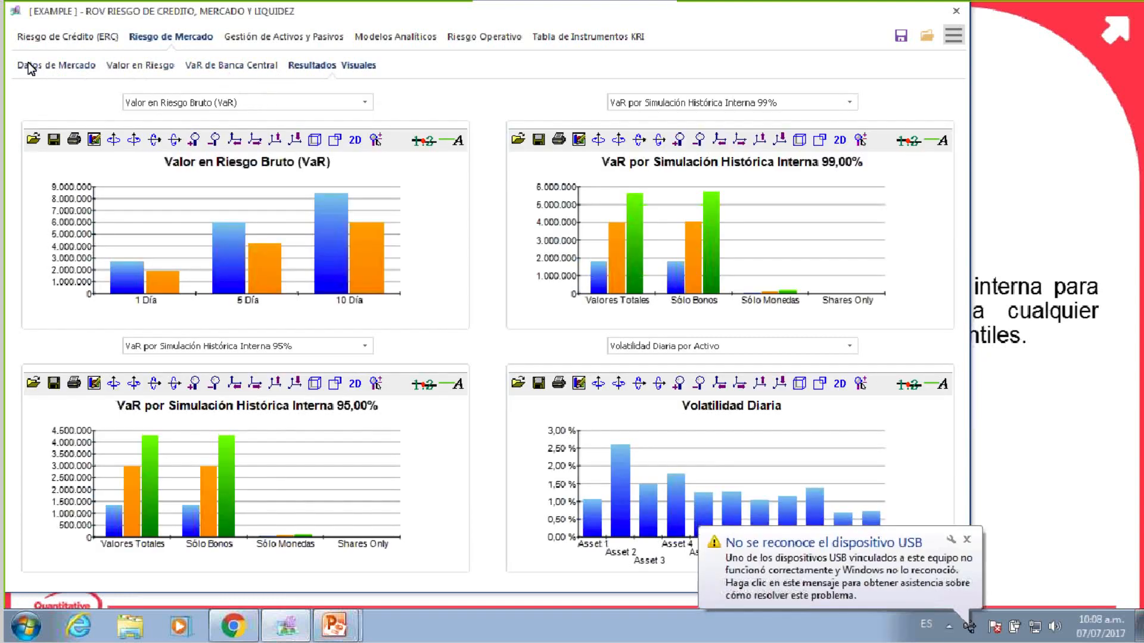
pyautogui.click(30, 66)
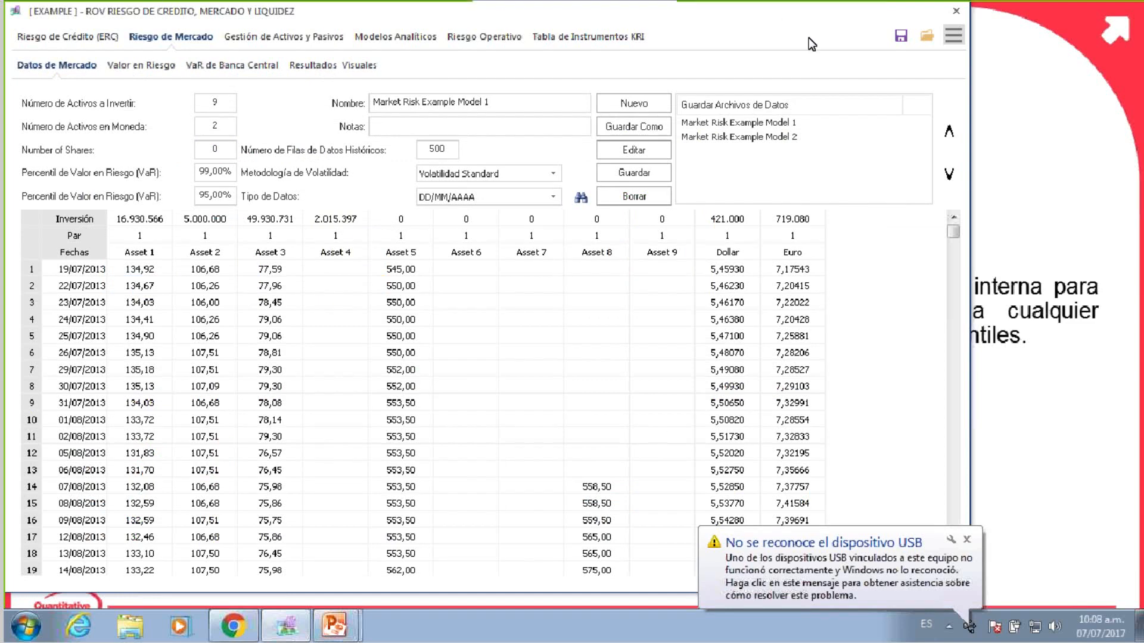
pyautogui.click(1104, 163)
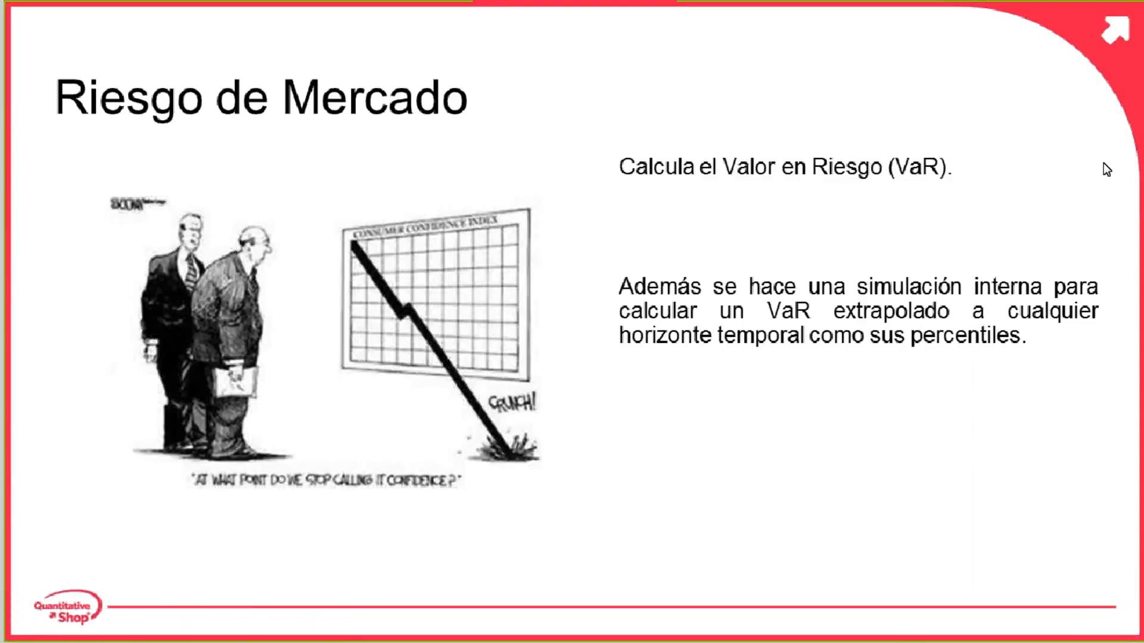
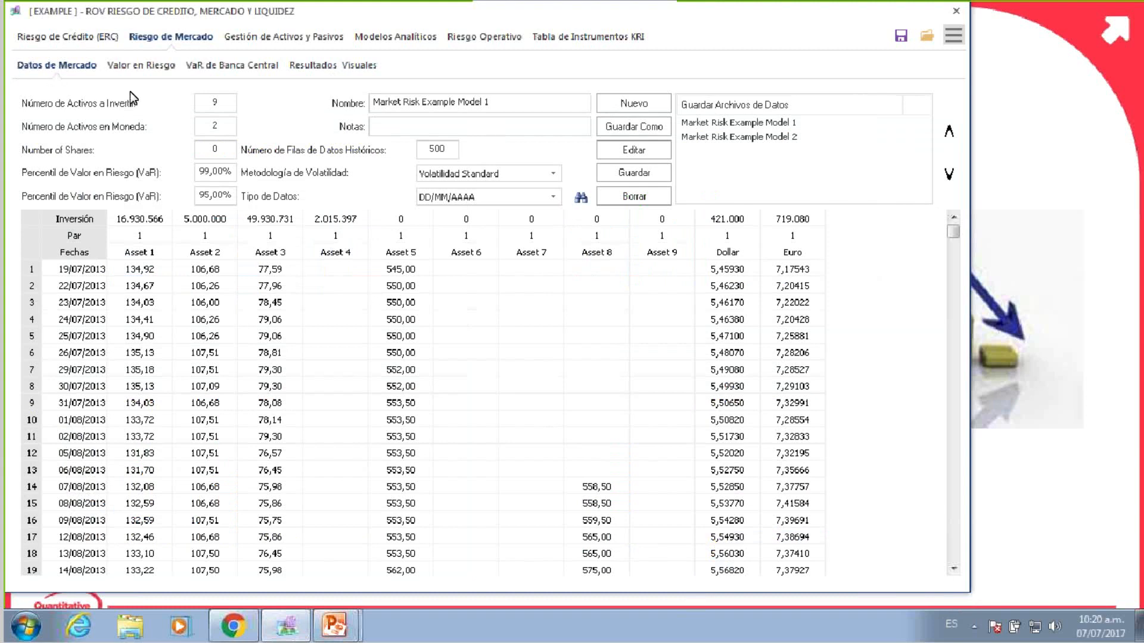
# Examine the example's credit risk, operational risk, analytical models and liquidity risk modules, ending at Riesgo de Mercado.
pyautogui.click(81, 38)
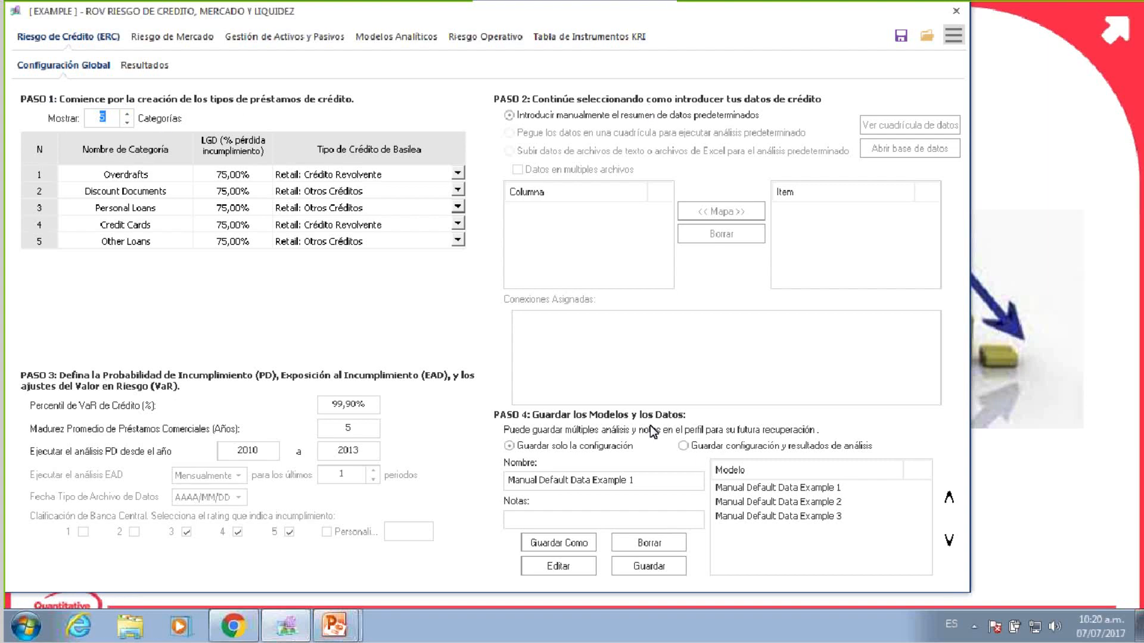
pyautogui.click(174, 38)
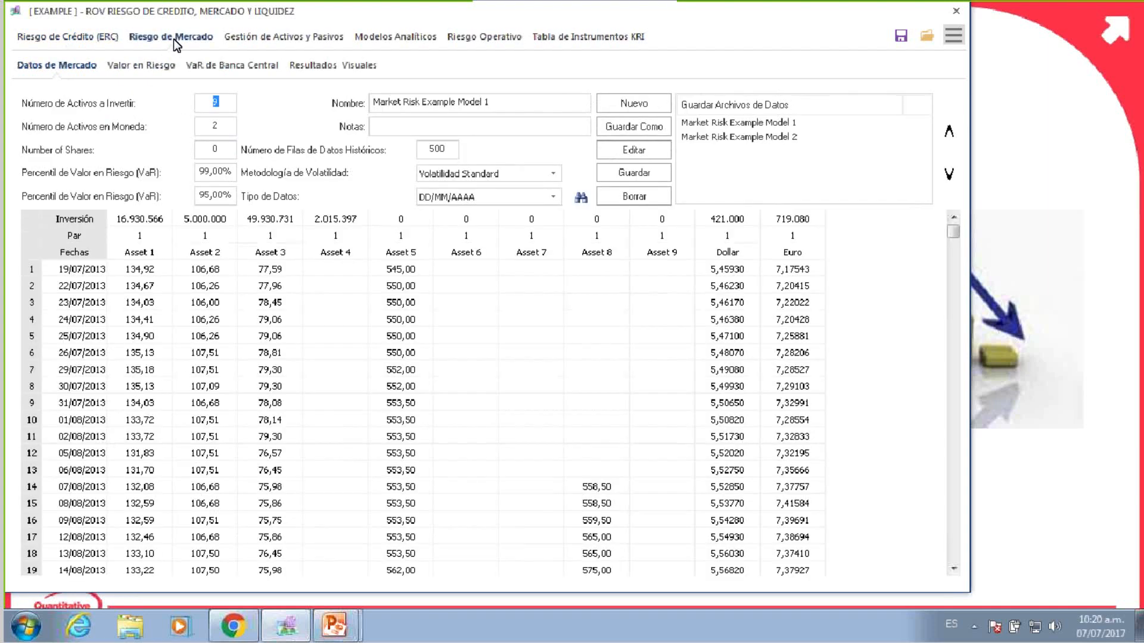
pyautogui.click(477, 36)
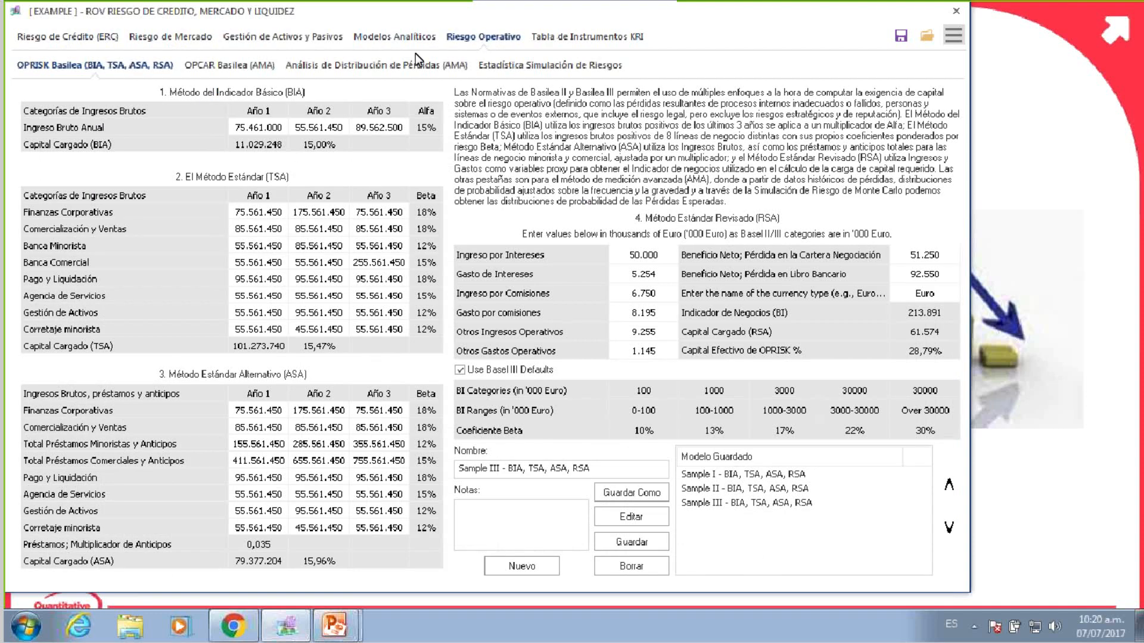
pyautogui.click(397, 34)
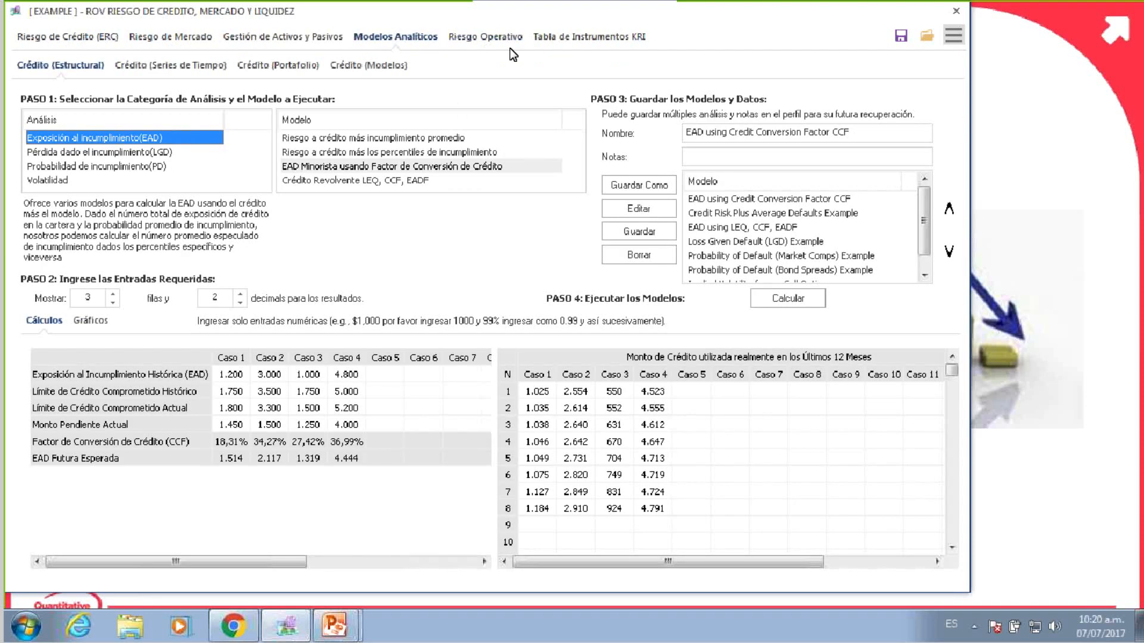
pyautogui.click(222, 67)
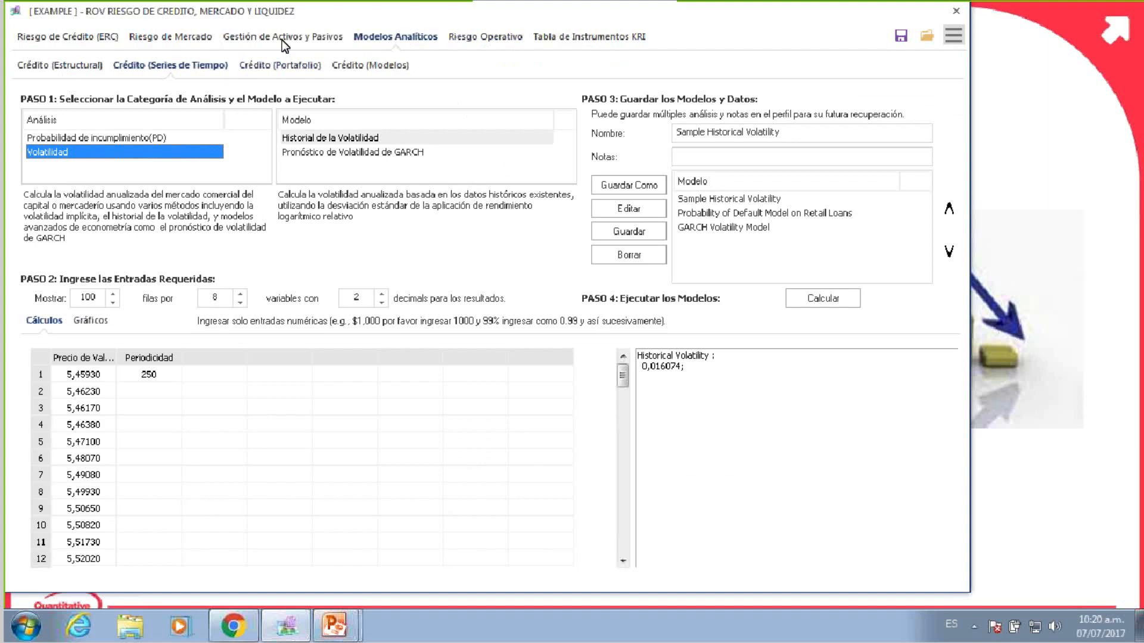
pyautogui.click(285, 40)
pyautogui.click(202, 63)
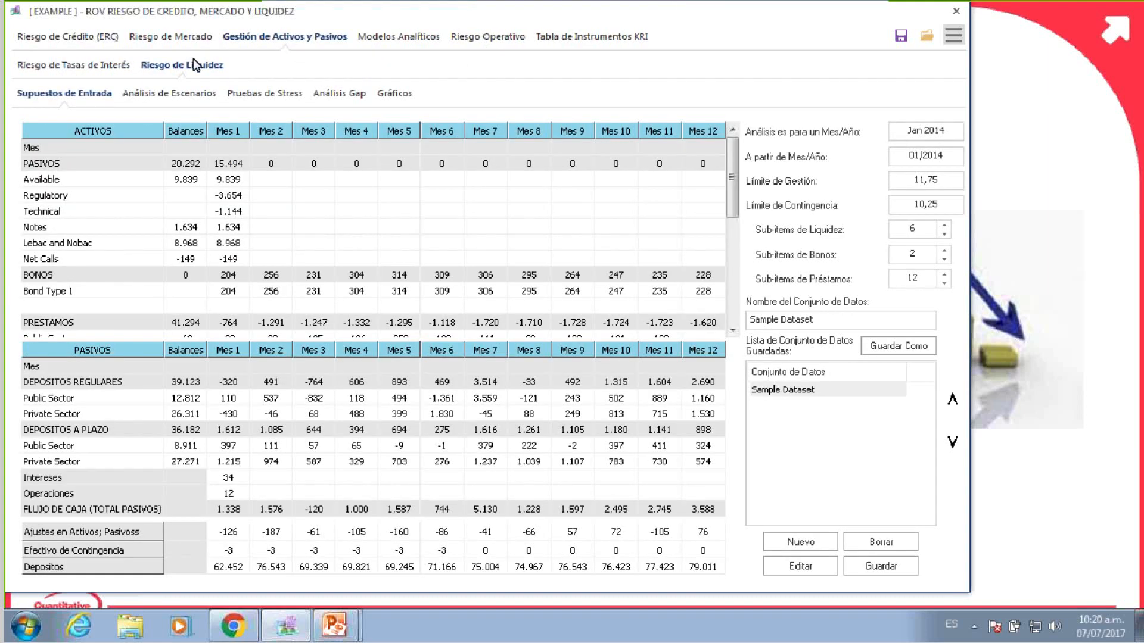
pyautogui.click(170, 31)
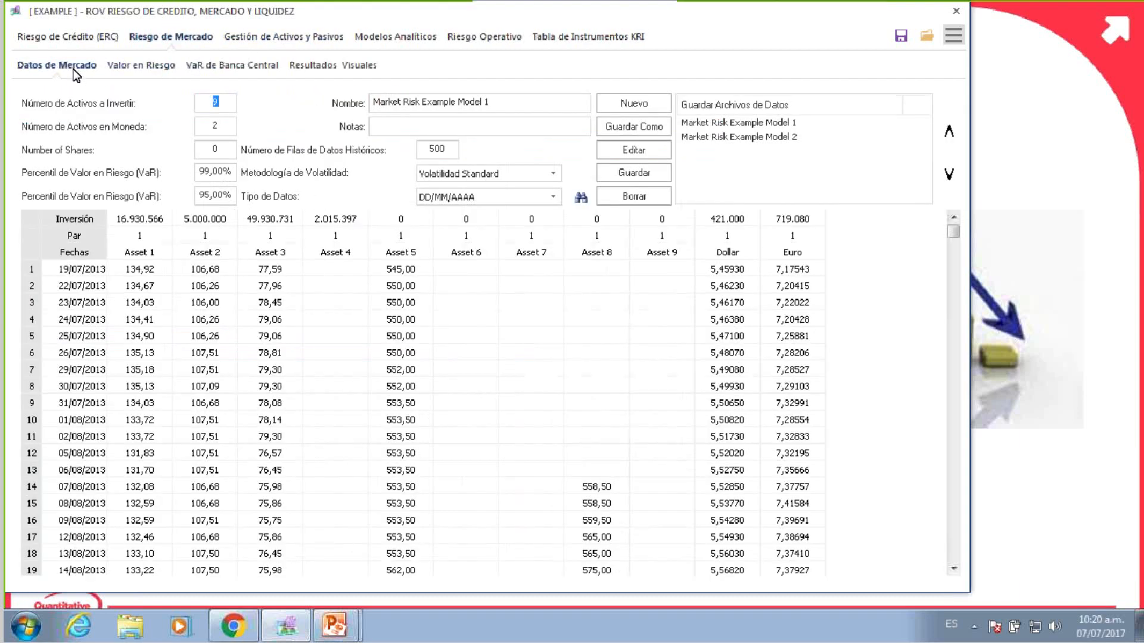
# Examine the Datos de Mercado grid layout: the Inversión, Par and Fechas header rows and Asset 1's historical prices.
pyautogui.click(558, 321)
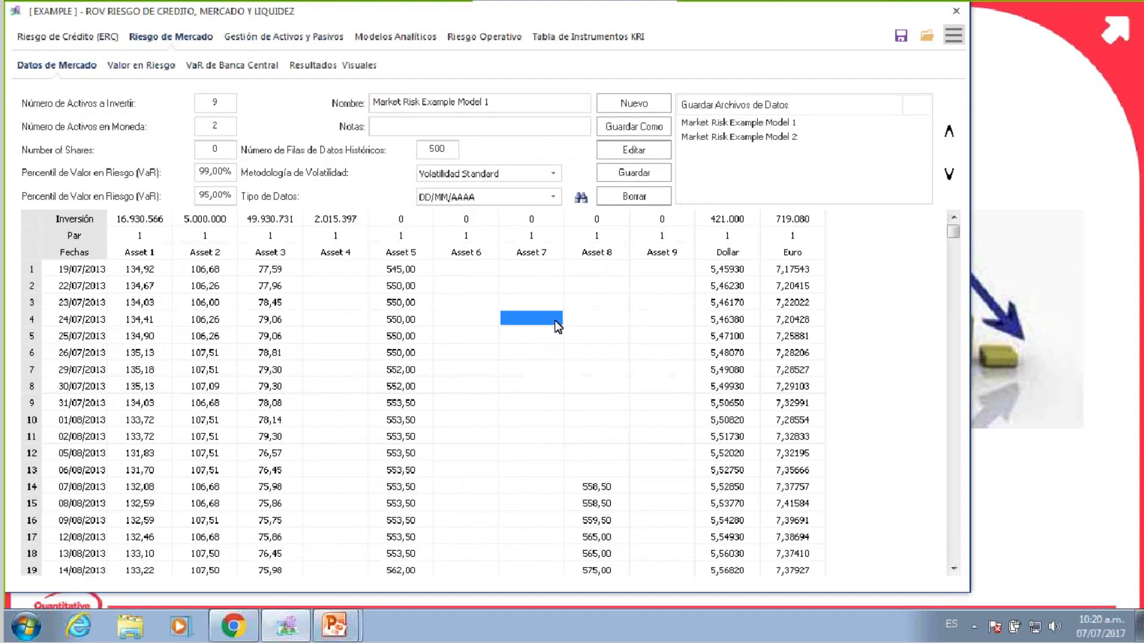
pyautogui.doubleClick(129, 233)
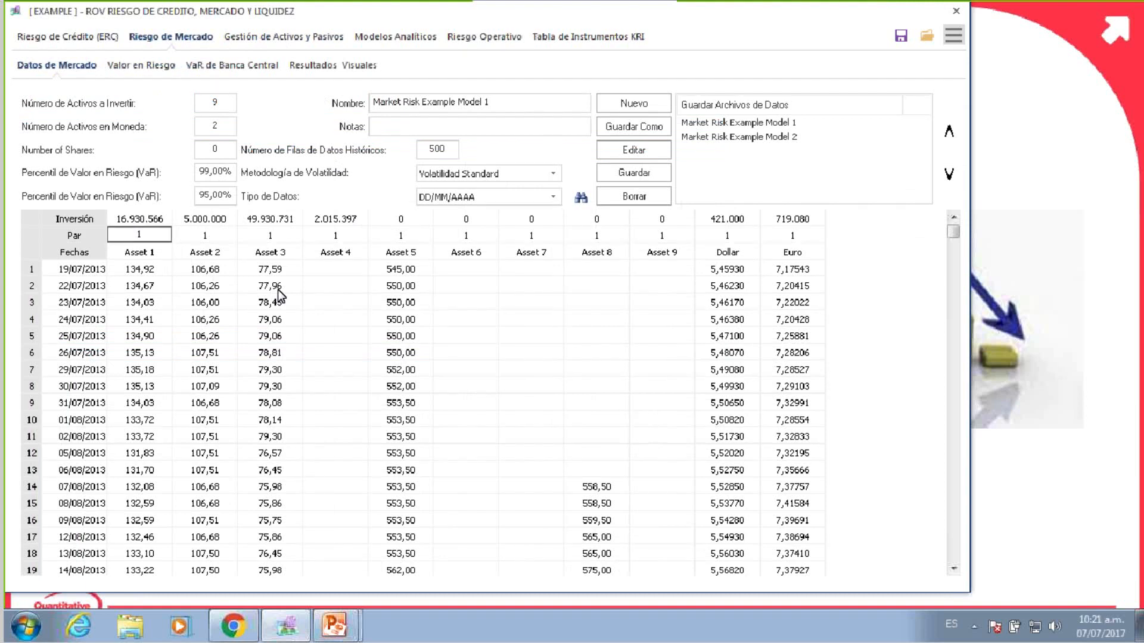
pyautogui.click(148, 271)
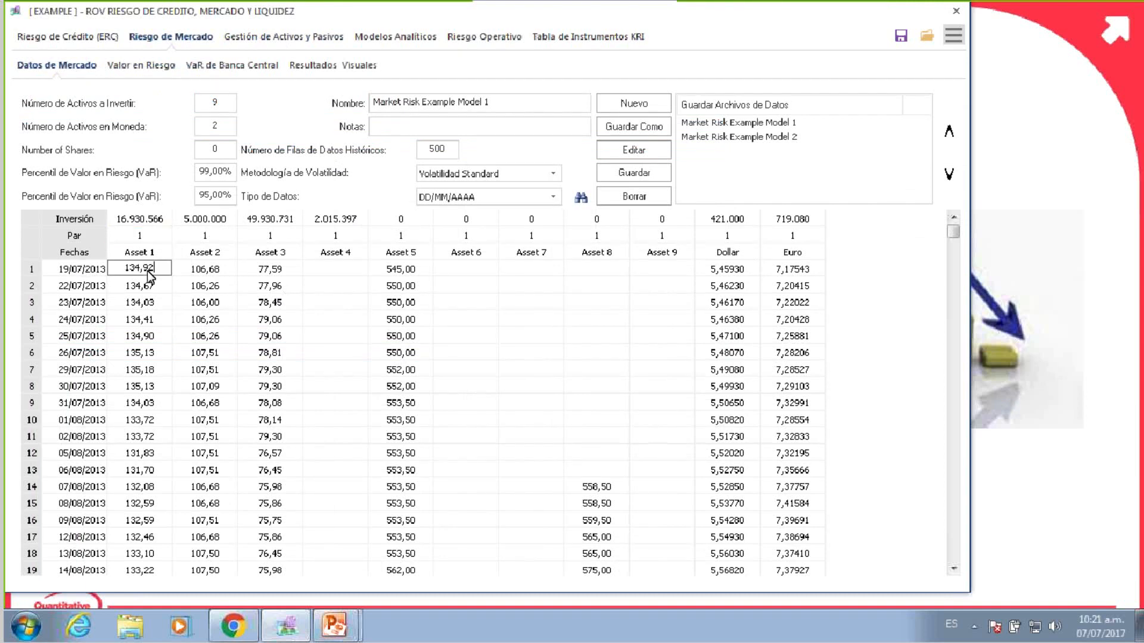
pyautogui.click(148, 270)
pyautogui.moveTo(102, 219); pyautogui.dragTo(86, 255)
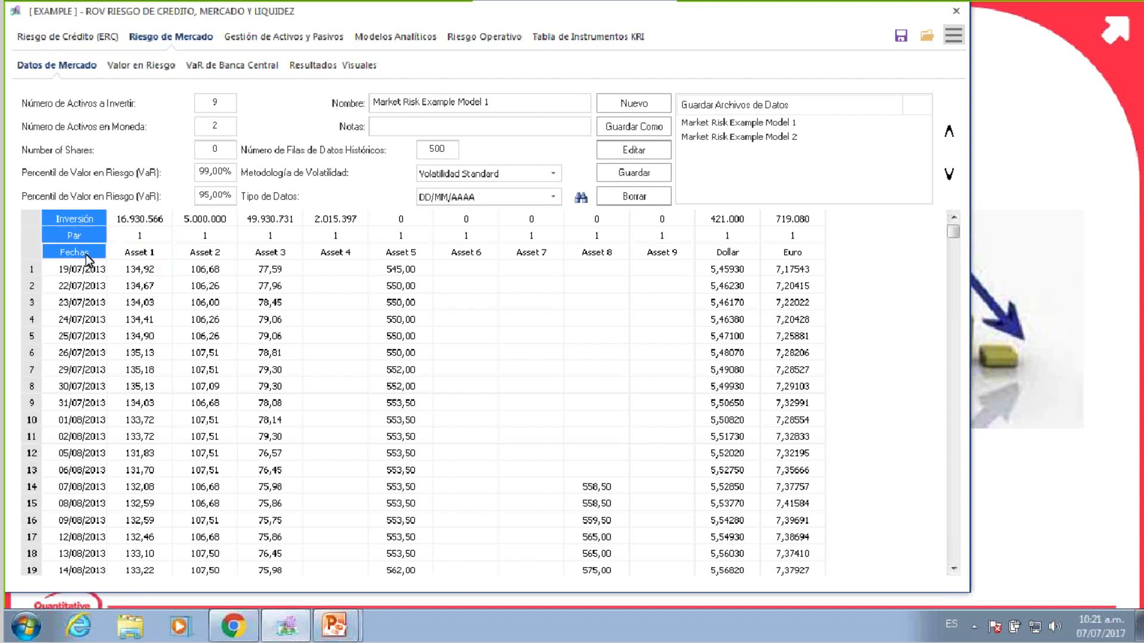
pyautogui.click(320, 266)
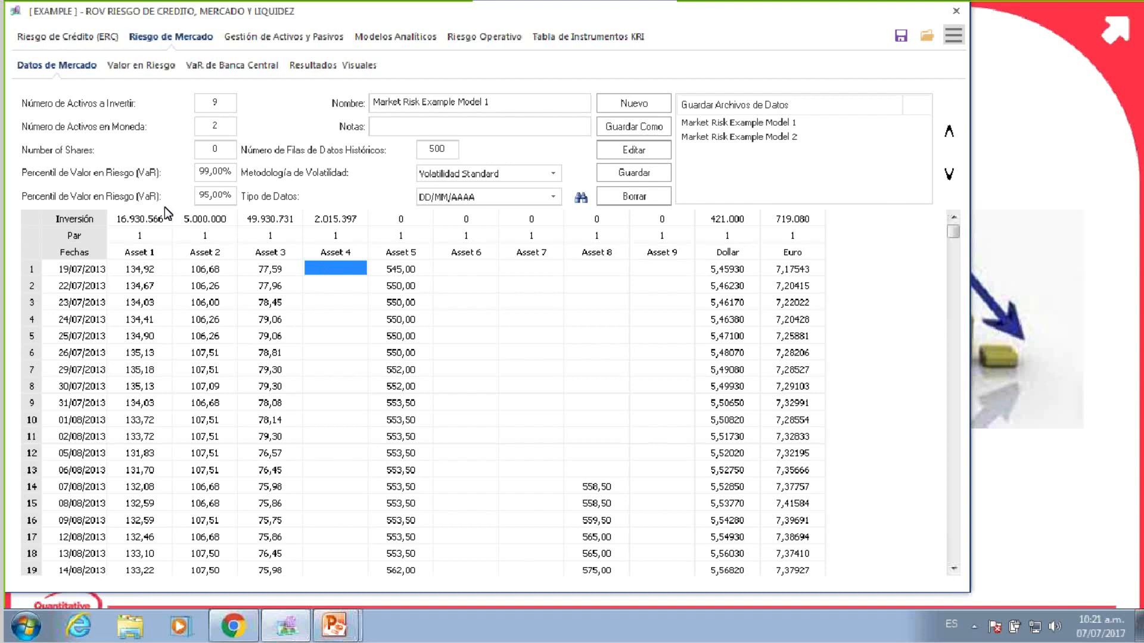
pyautogui.click(150, 218)
pyautogui.click(138, 256)
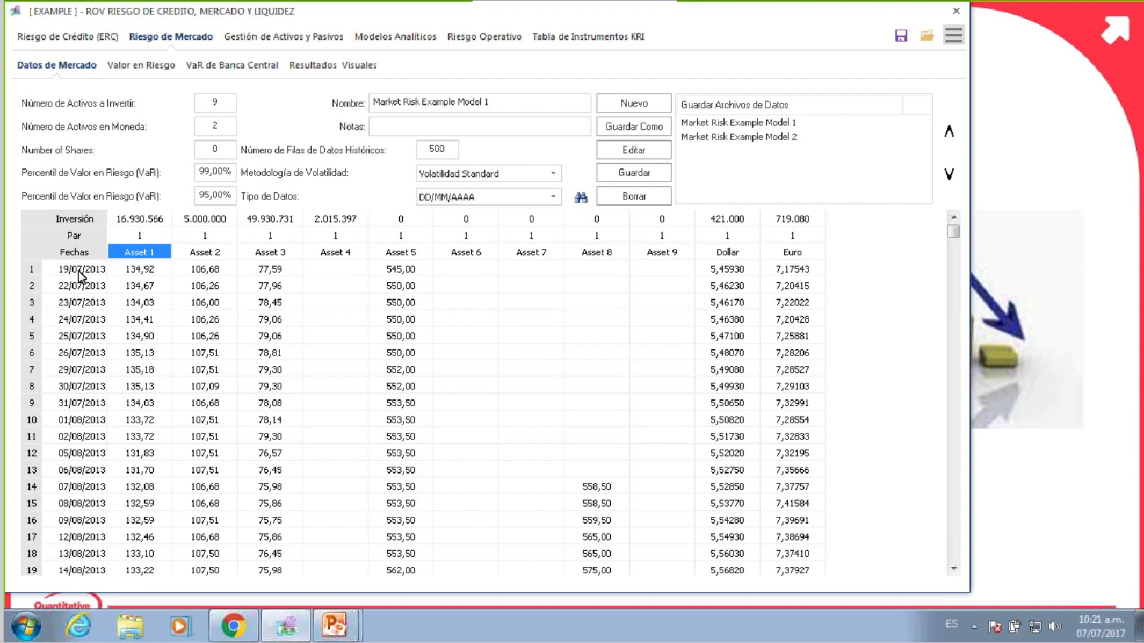
# Cut the Asset 1 to Asset 3 prices in rows 1 to 15 and paste them back starting at Asset 1, row 1.
pyautogui.moveTo(135, 268); pyautogui.dragTo(242, 505)
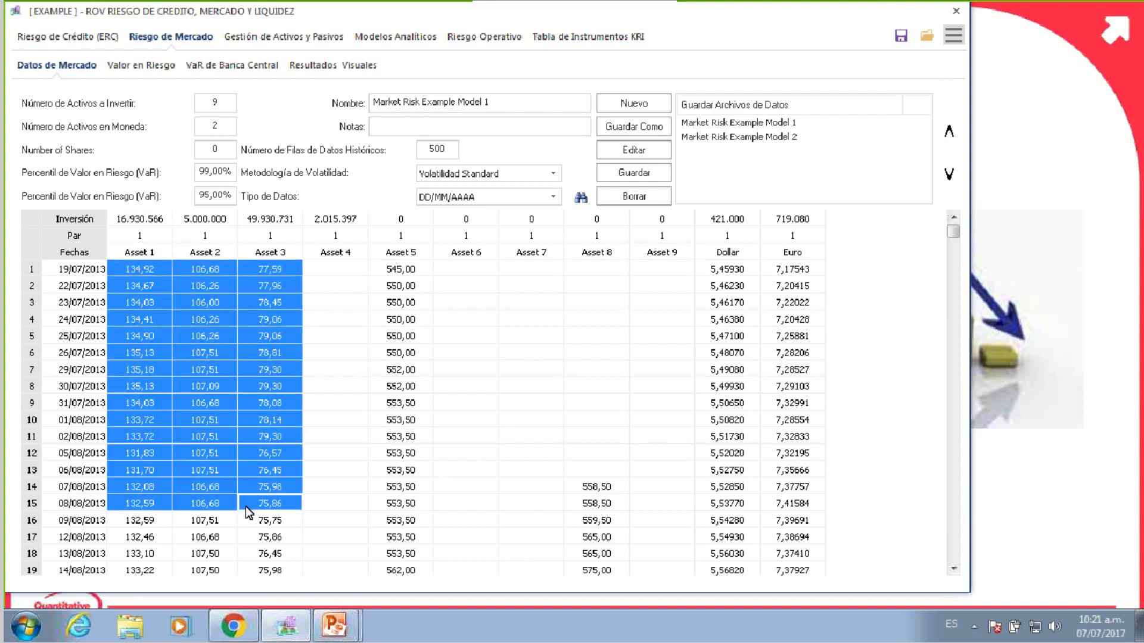
pyautogui.press('Delete')
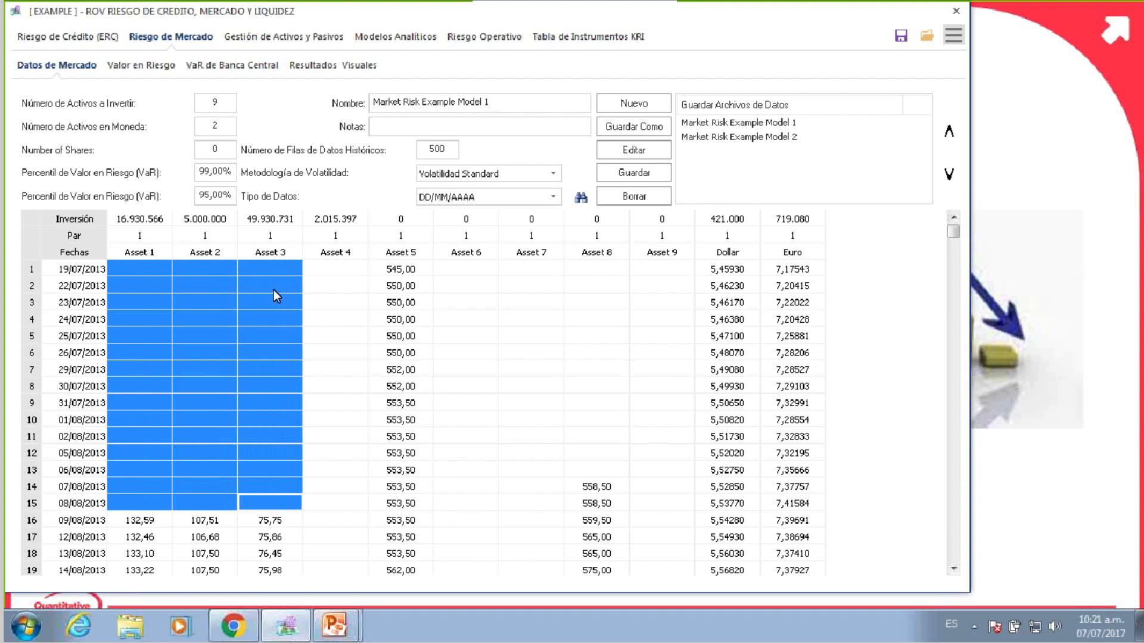
pyautogui.click(299, 296)
pyautogui.click(710, 387)
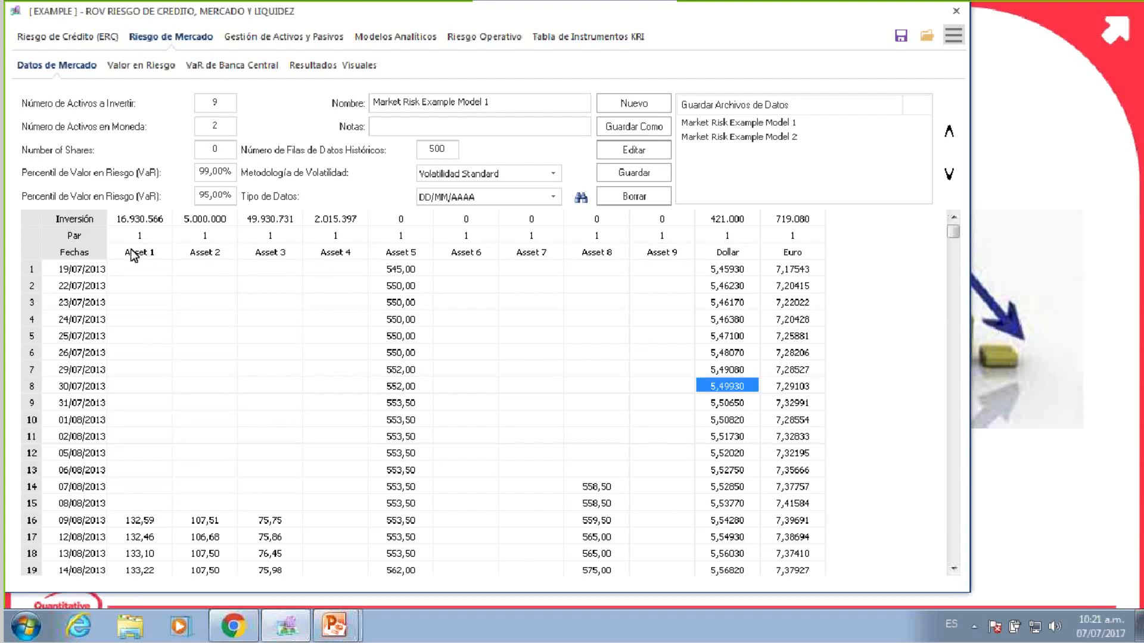
pyautogui.click(138, 271)
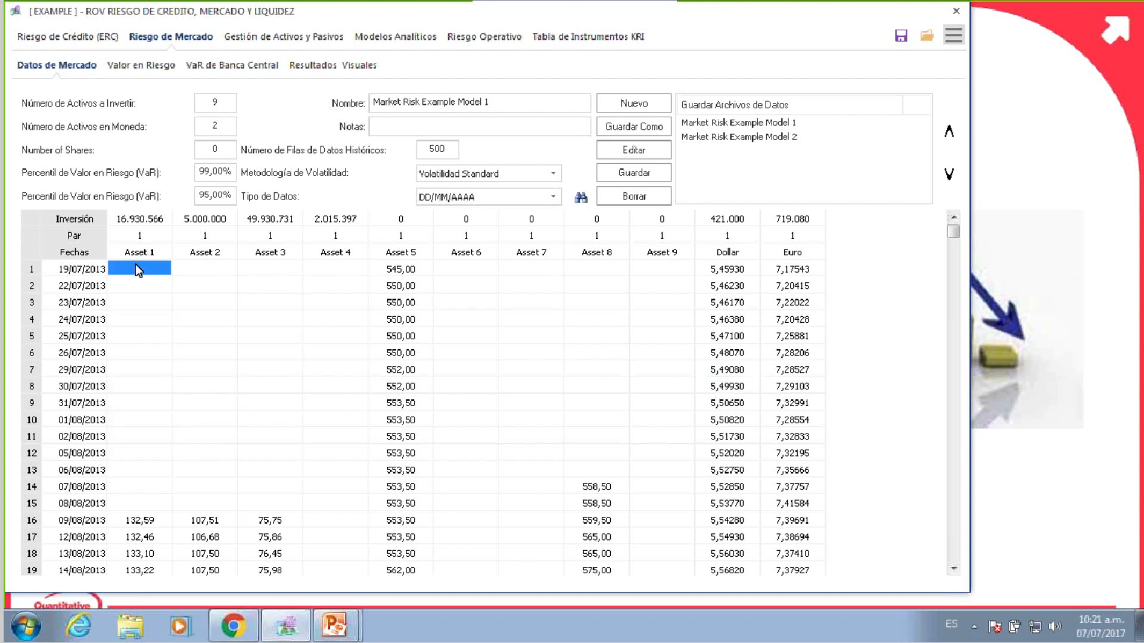
pyautogui.write('133,92\t106,68\t77,59 134,67\t106,26\t77,96 134,03\t106,00\t78,45 134,41\t106,26\t79,06 134,90\t106,26\t79,06 135,13\t107,51\t78,81 135,18\t107,51\t79,30 135,13\t107,09\t79,30 134,03\t106,68\t78,08 133,72\t107,51\t78,14 133,72\t107,51\t79,30 131,83\t107,51\t76,57 131,70\t107,51\t76,45 132,08\t106,68\t75,98 132,59\t106,68\t75,86')
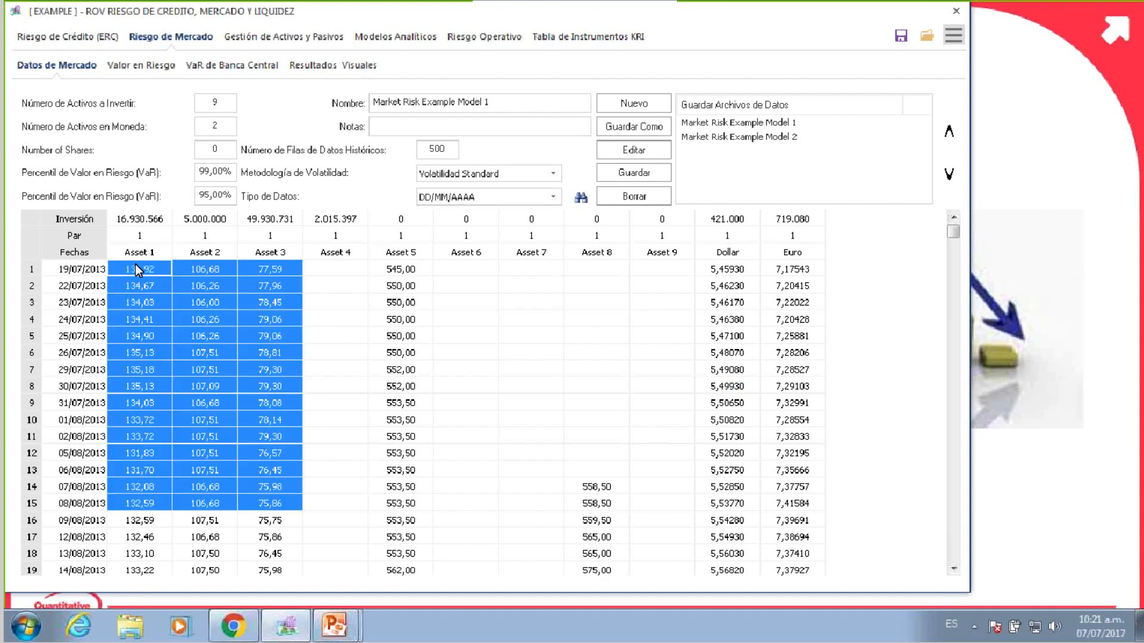
pyautogui.click(271, 287)
pyautogui.click(130, 266)
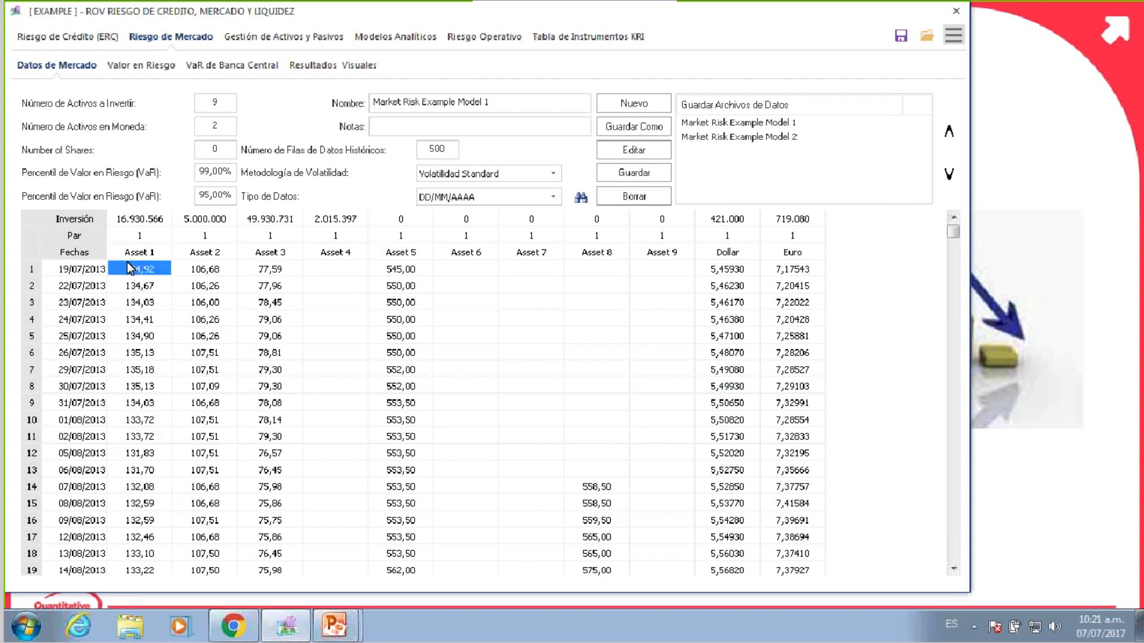
pyautogui.click(954, 35)
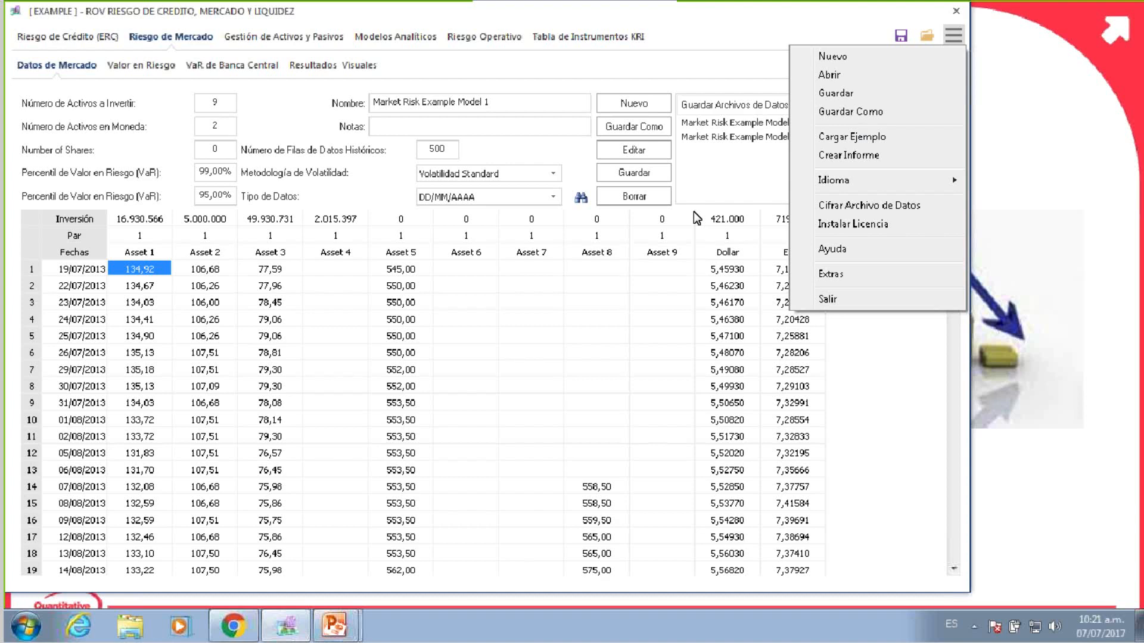
pyautogui.click(586, 302)
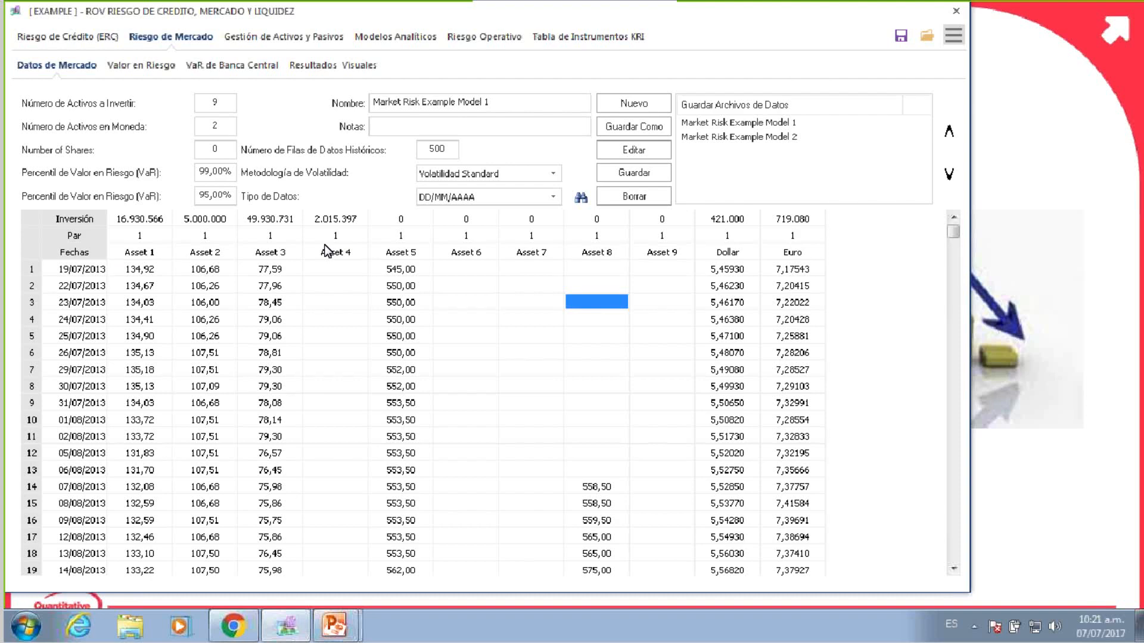
# Examine the Asset 1 column, from its Inversión, Par and name cells down through the first dated historical prices.
pyautogui.click(141, 252)
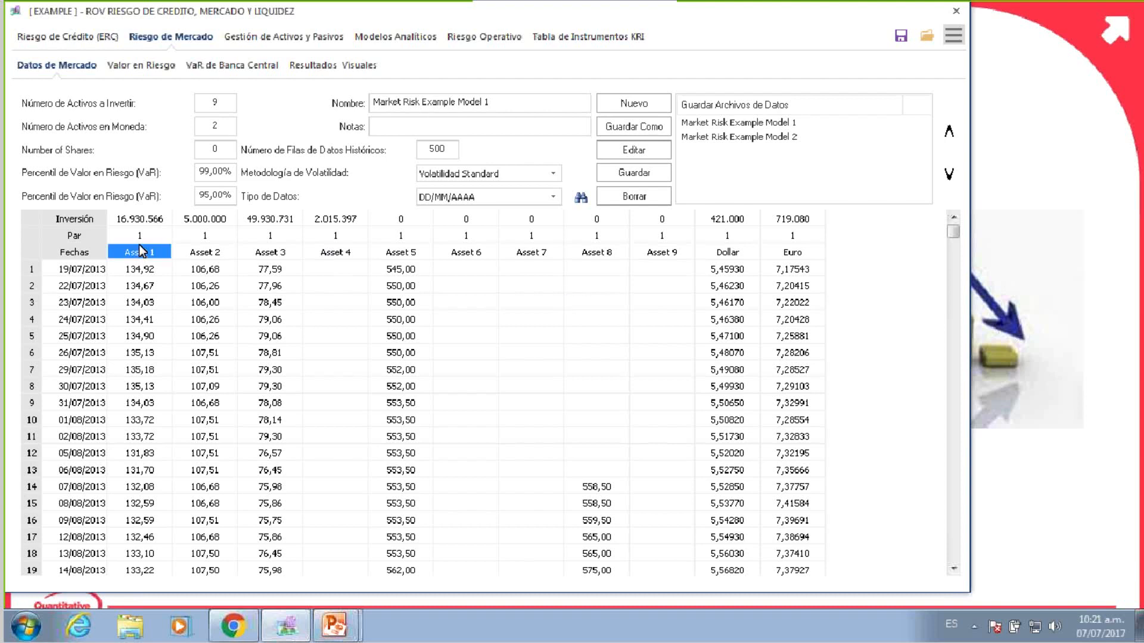
pyautogui.click(149, 222)
pyautogui.moveTo(148, 231); pyautogui.dragTo(159, 503)
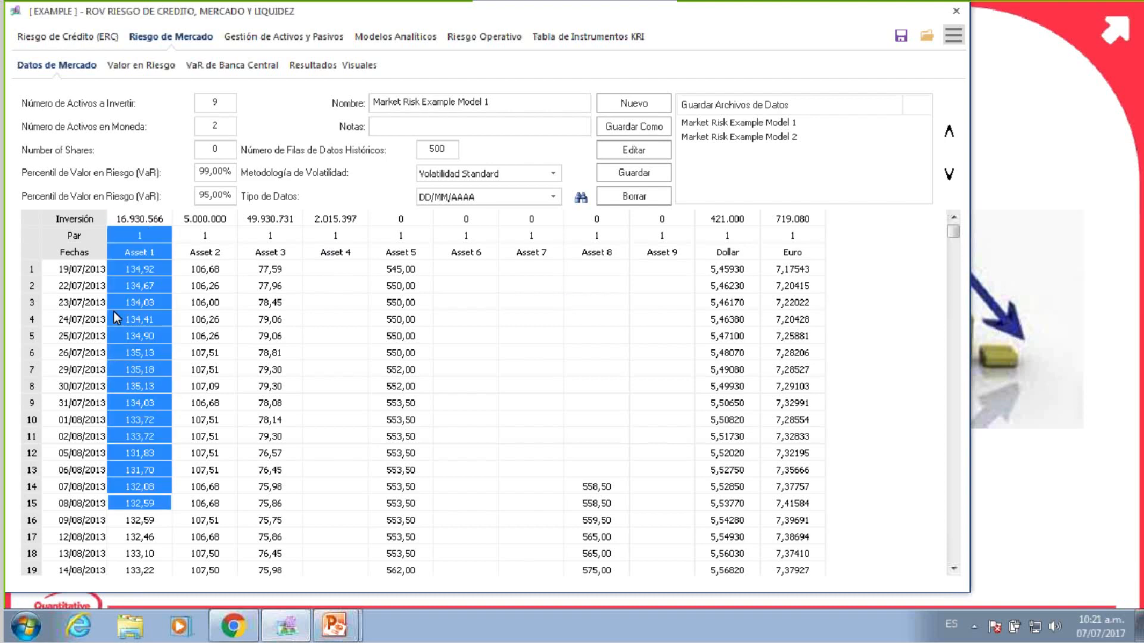
pyautogui.click(143, 268)
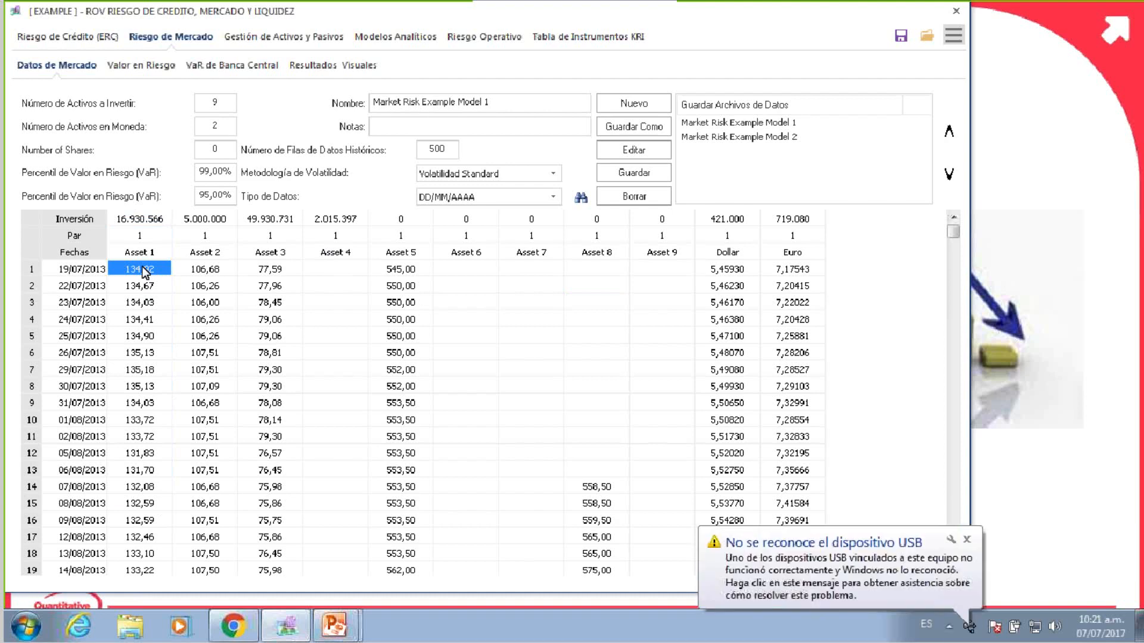
pyautogui.hotkey('shift', 'Down')
pyautogui.hotkey('shift', 'Down')
pyautogui.hotkey('shift', 'Down')
pyautogui.hotkey('shift', 'Down')
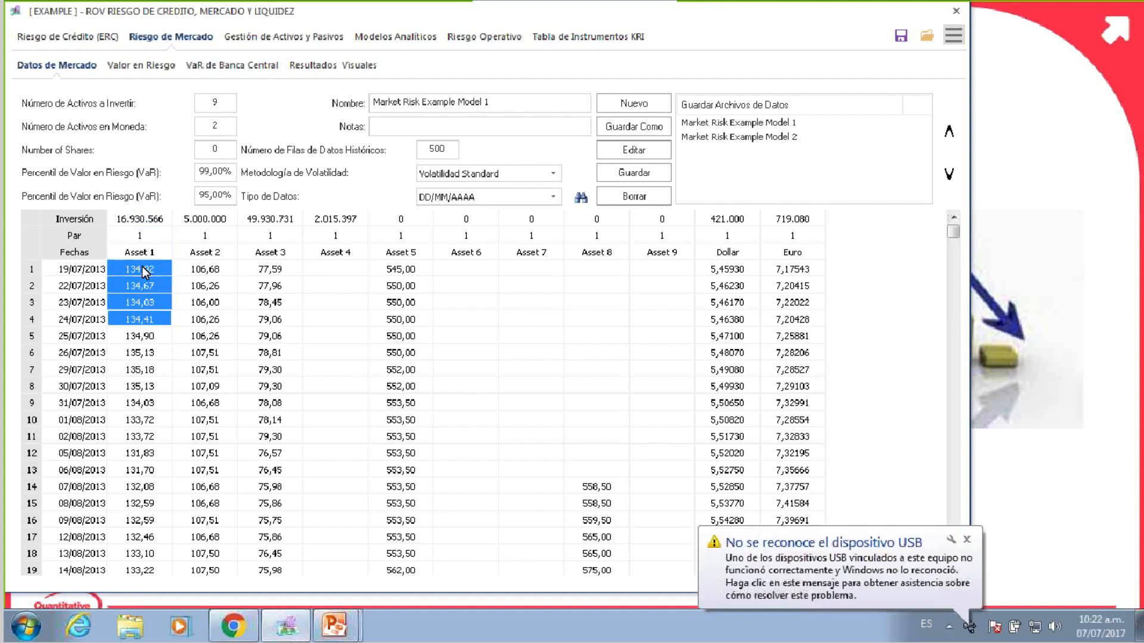
pyautogui.hotkey('shift', 'Left')
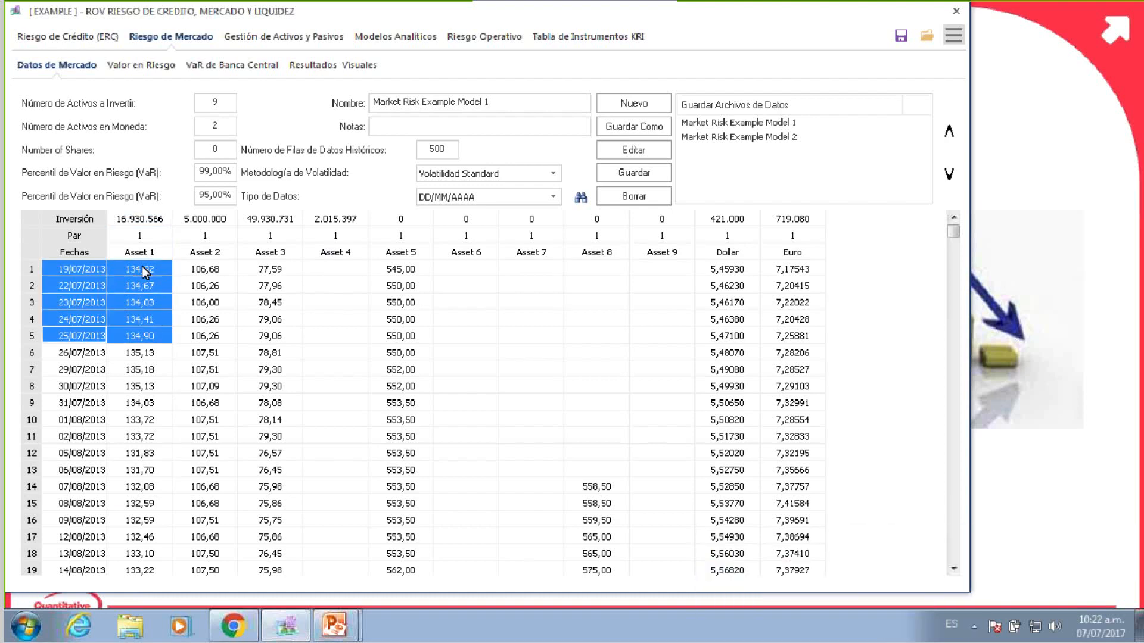
pyautogui.hotkey('shift', 'Down')
pyautogui.press('Right')
pyautogui.press('Up')
pyautogui.hotkey('shift', 'Down')
pyautogui.hotkey('shift', 'Down')
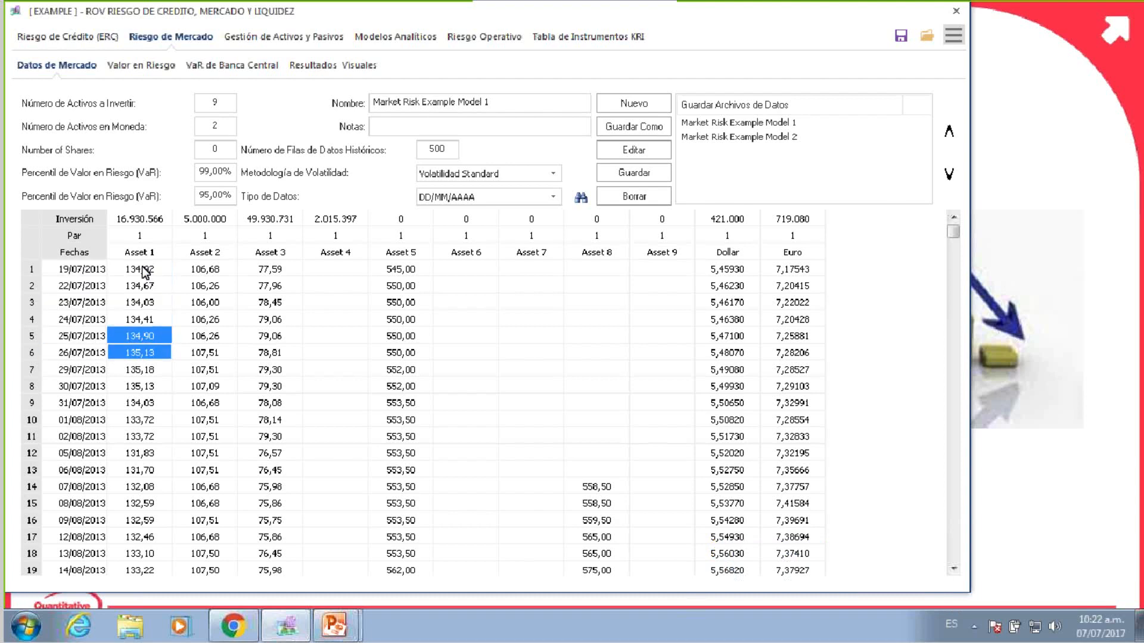
pyautogui.press('Down')
pyautogui.hotkey('shift', 'Down')
pyautogui.hotkey('shift', 'Up')
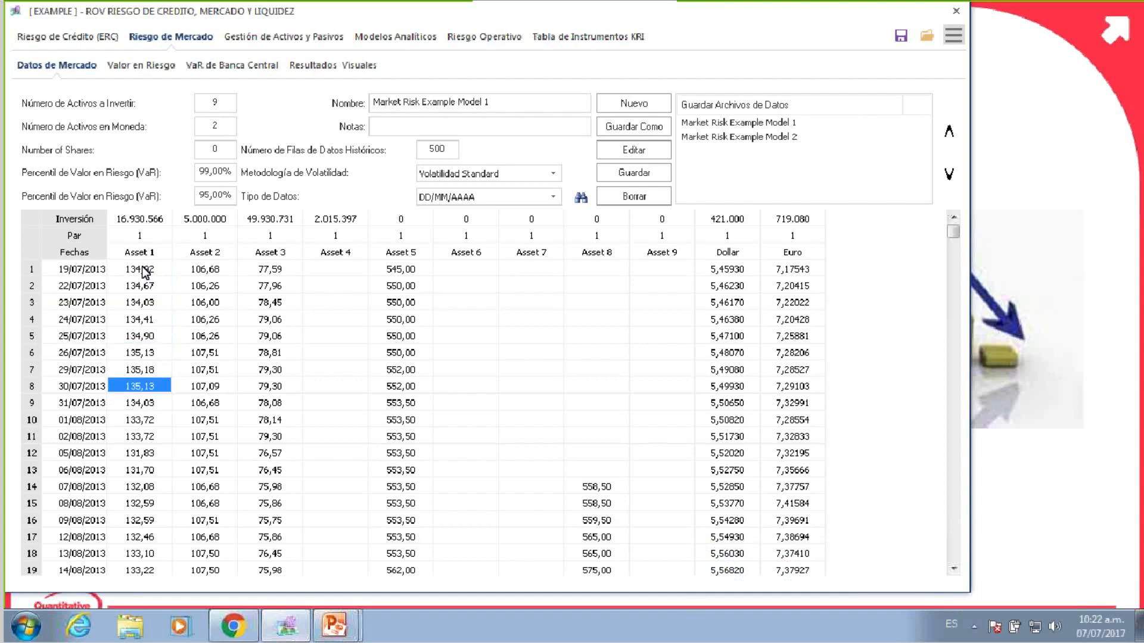
# Examine the editable asset name headers for Asset 1, Asset 2 and Asset 3 in the Fechas row.
pyautogui.click(139, 250)
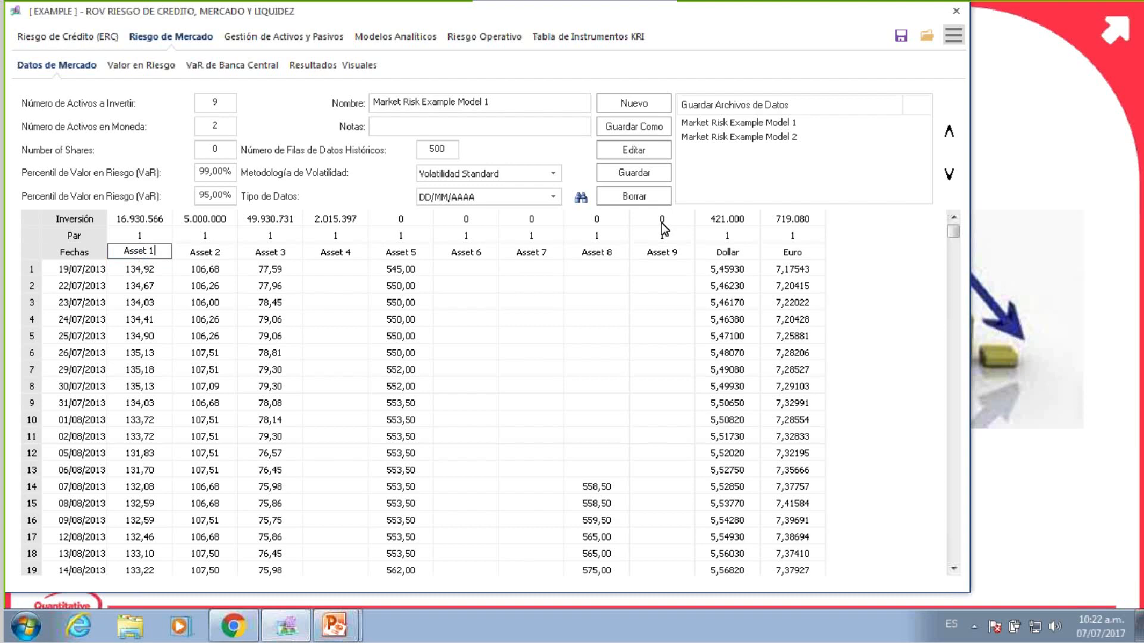
pyautogui.press('Return')
pyautogui.press('Right')
pyautogui.press('Right')
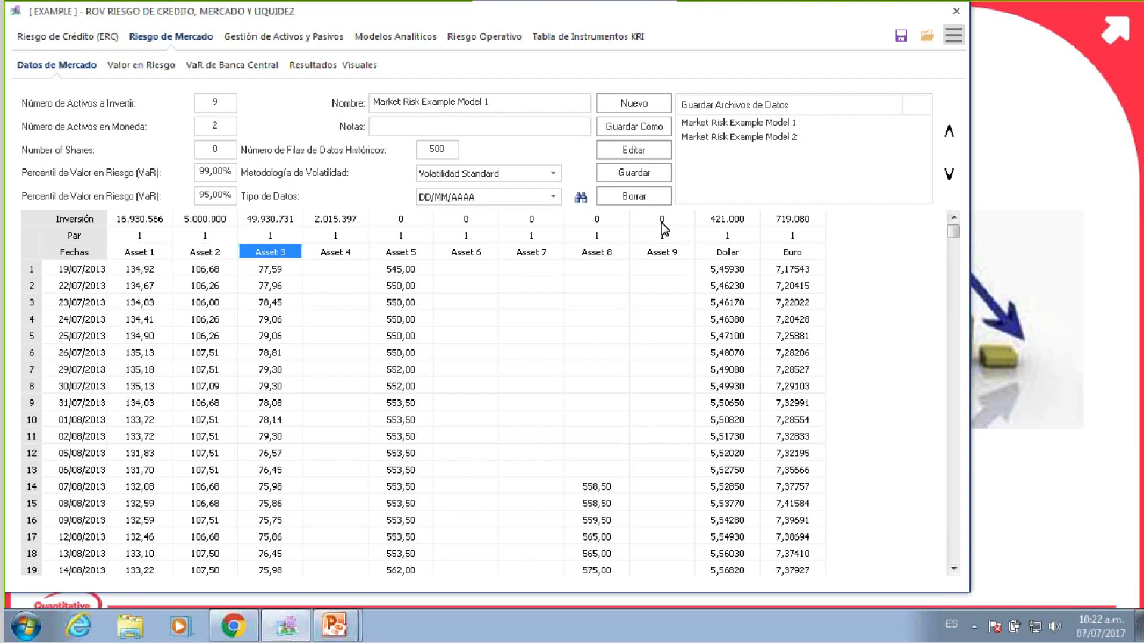
pyautogui.press('Left')
pyautogui.press('Left')
pyautogui.press('Left')
pyautogui.press('Right')
pyautogui.press('Right')
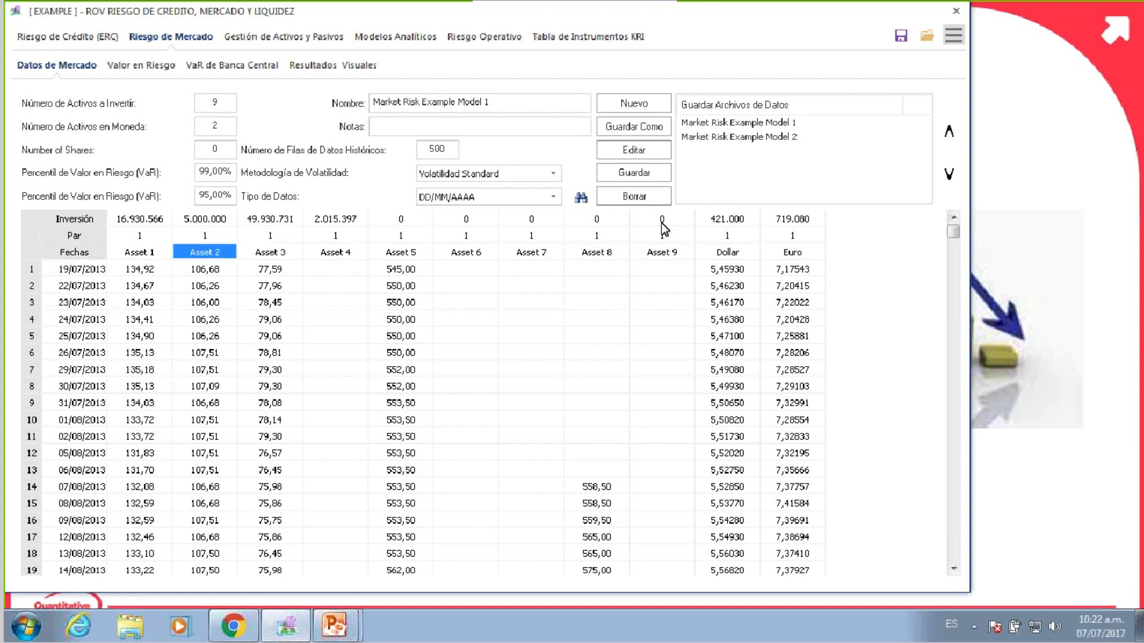
# Examine the Inversión amounts entered for Asset 1, Asset 2 and Asset 3, leaving the values as they are.
pyautogui.press('Up')
pyautogui.press('Left')
pyautogui.press('Up')
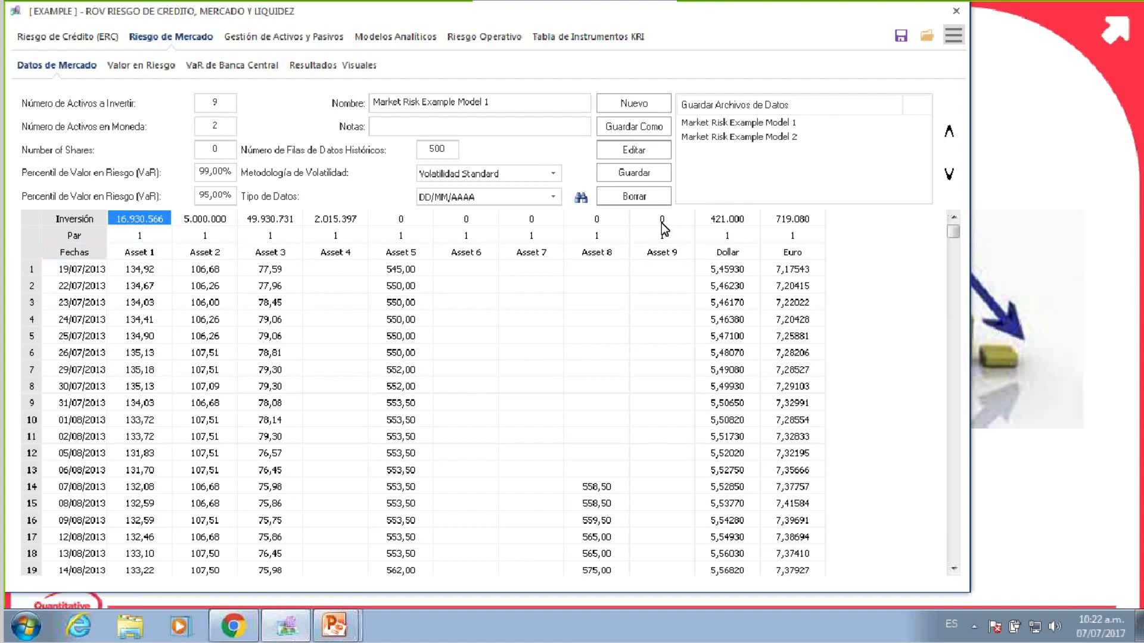
pyautogui.hotkey('shift', 'Down')
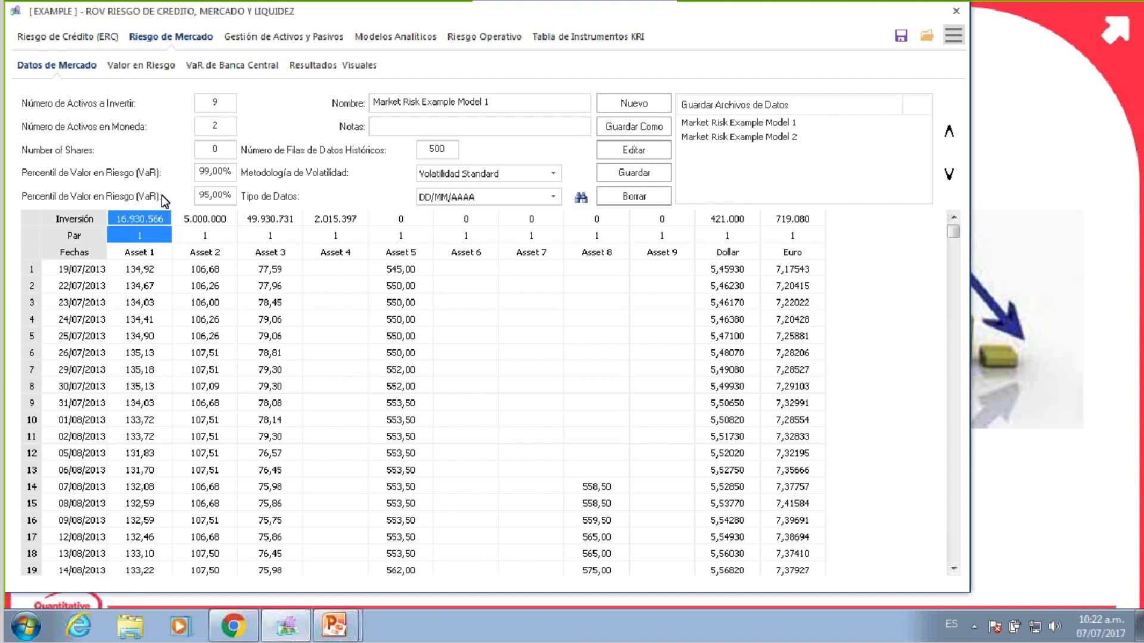
pyautogui.click(156, 218)
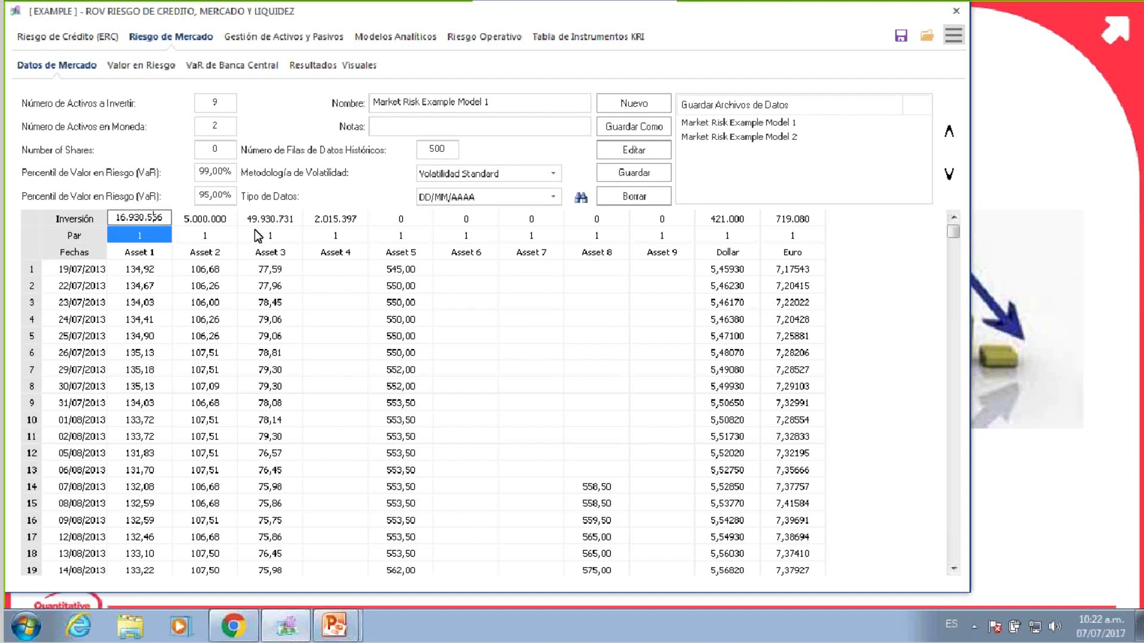
pyautogui.press('Escape')
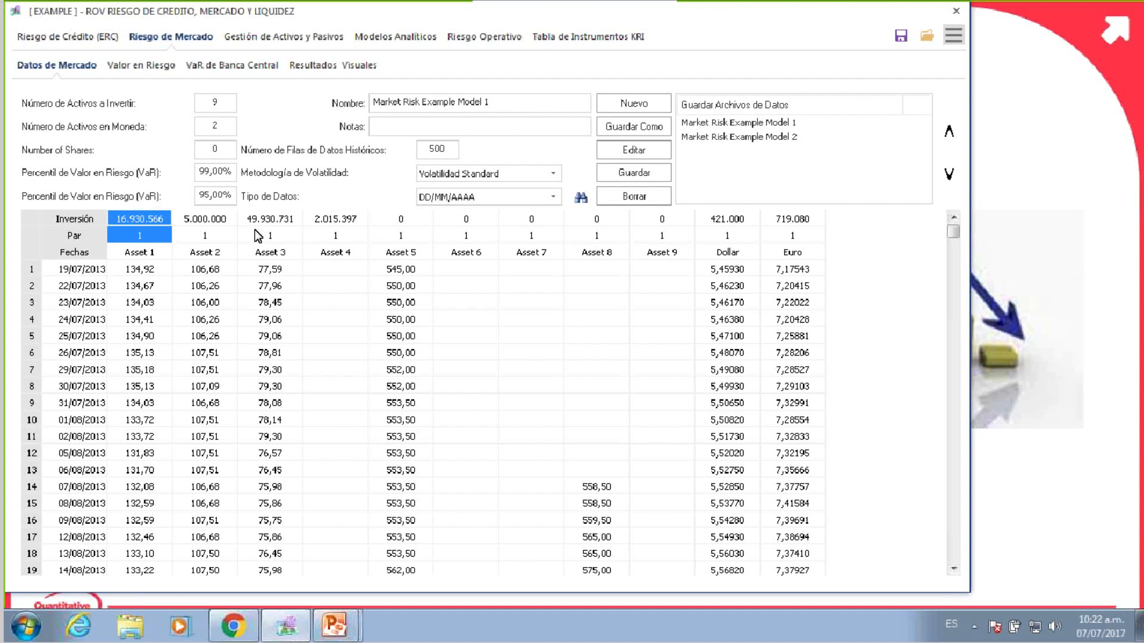
pyautogui.press('Right')
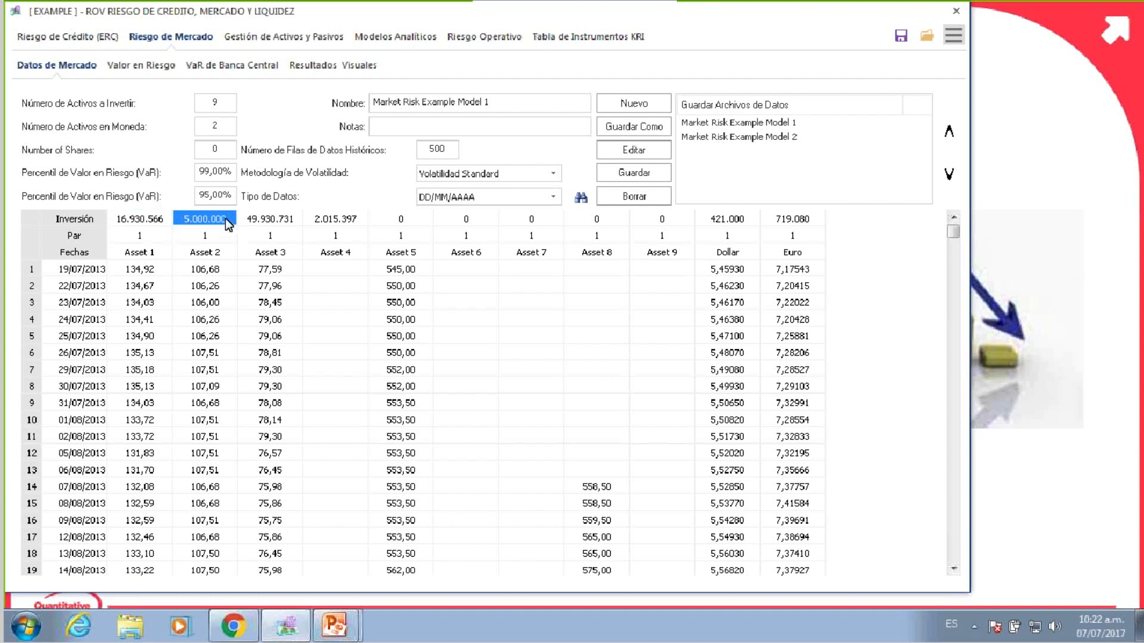
pyautogui.click(225, 218)
pyautogui.press('Escape')
pyautogui.click(277, 222)
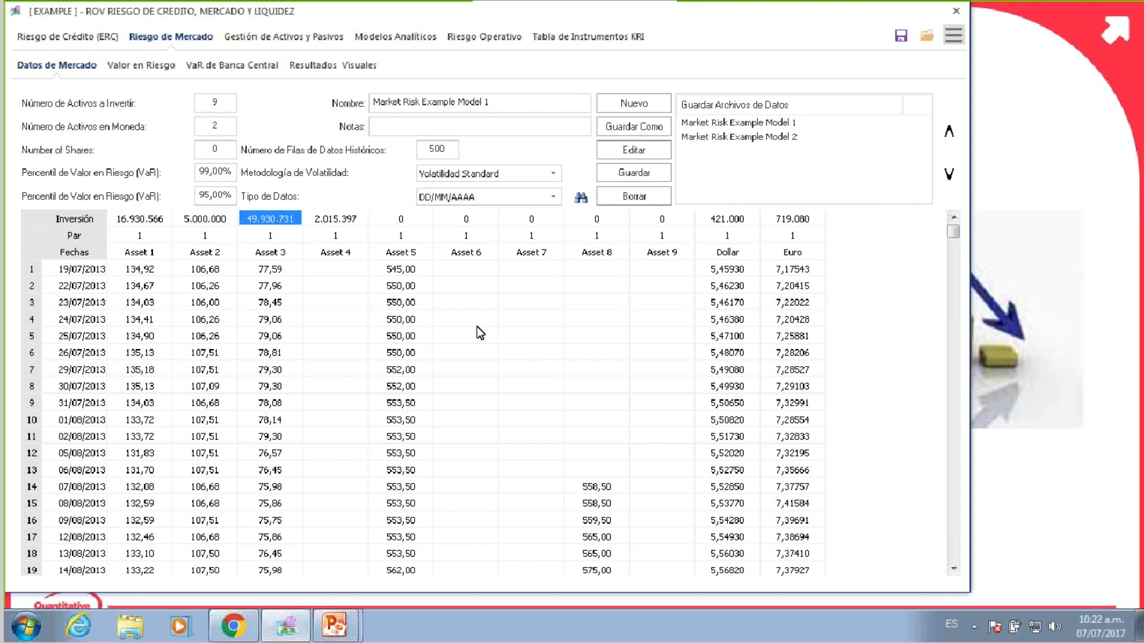
pyautogui.click(284, 256)
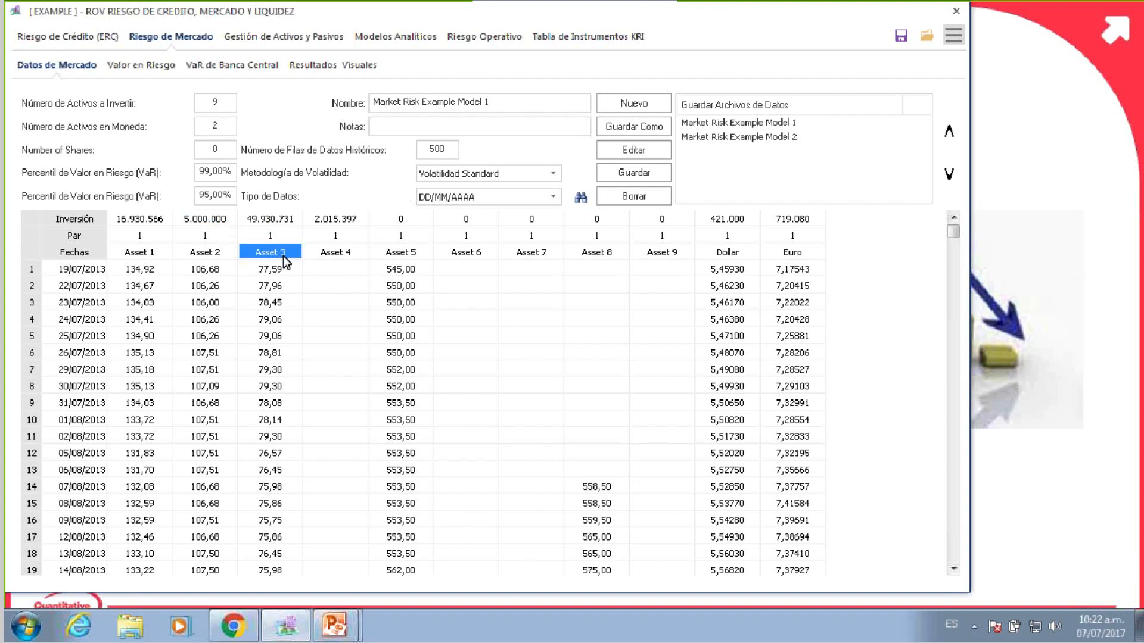
# Check the date range of the historical data, from the first dated row to the last, ending back near the grid's start.
pyautogui.click(70, 270)
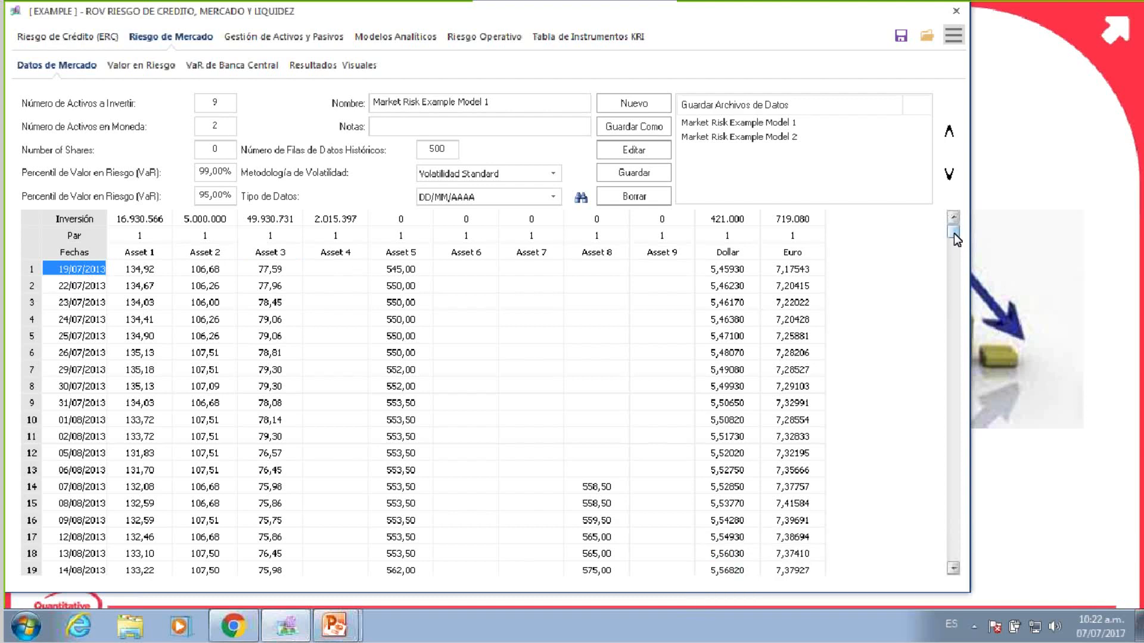
pyautogui.moveTo(953, 234); pyautogui.dragTo(970, 393)
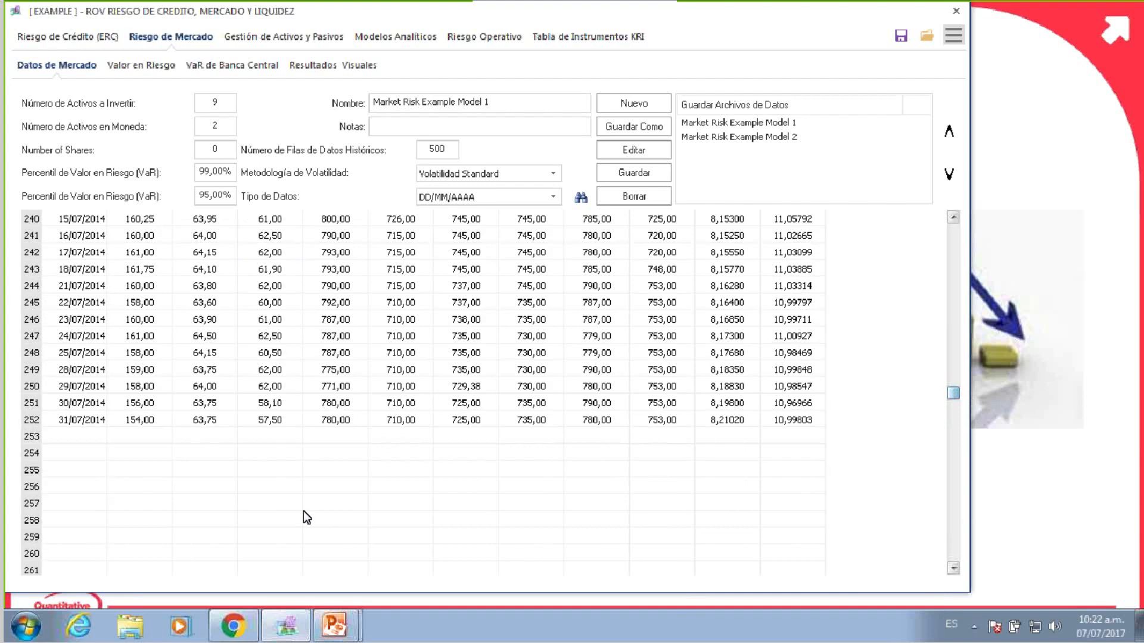
pyautogui.click(97, 420)
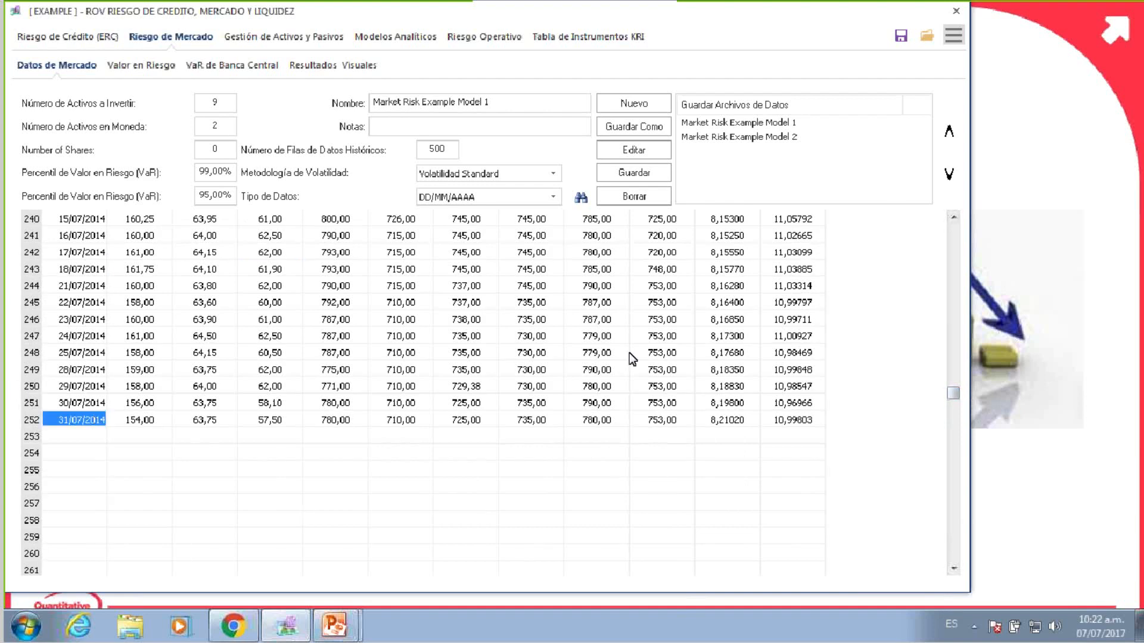
pyautogui.moveTo(962, 398); pyautogui.dragTo(912, 191)
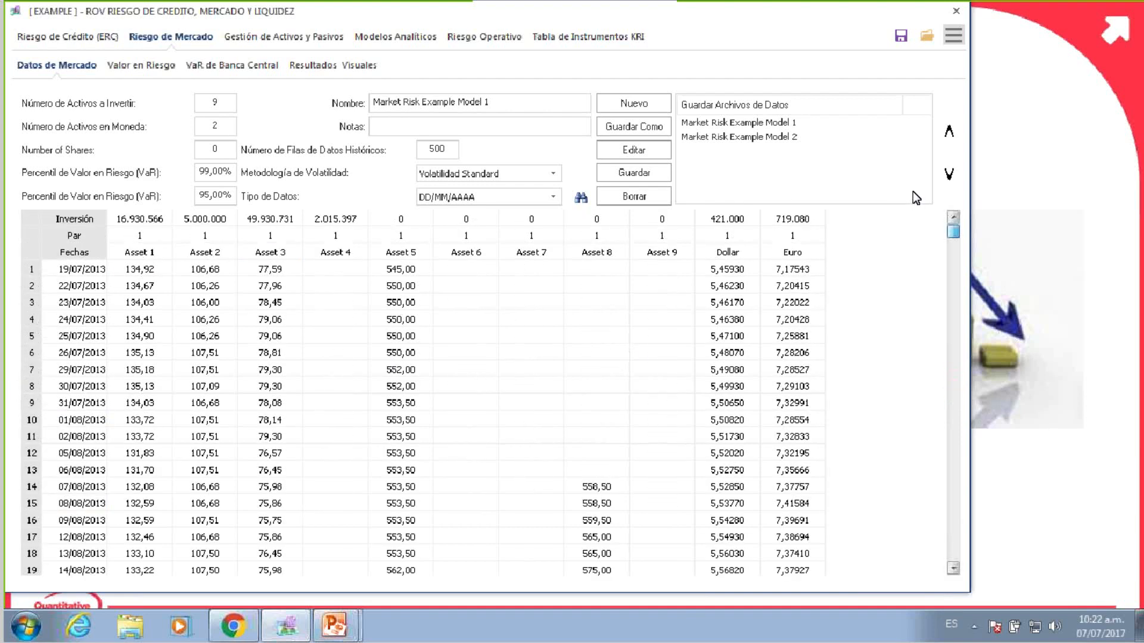
pyautogui.moveTo(953, 231); pyautogui.dragTo(940, 197)
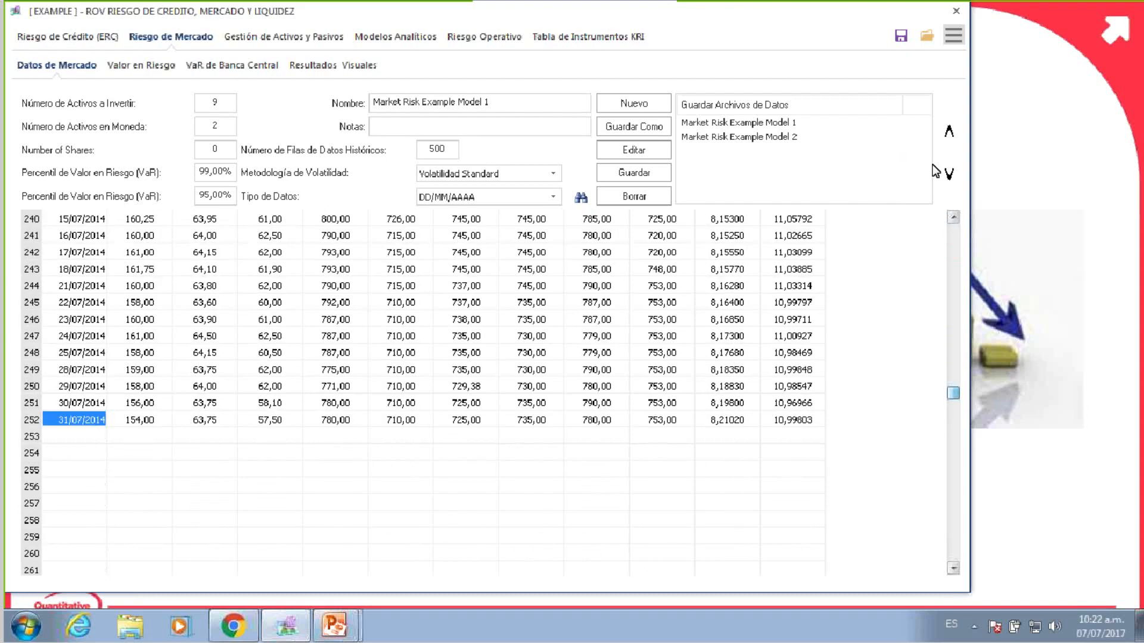
pyautogui.click(951, 229)
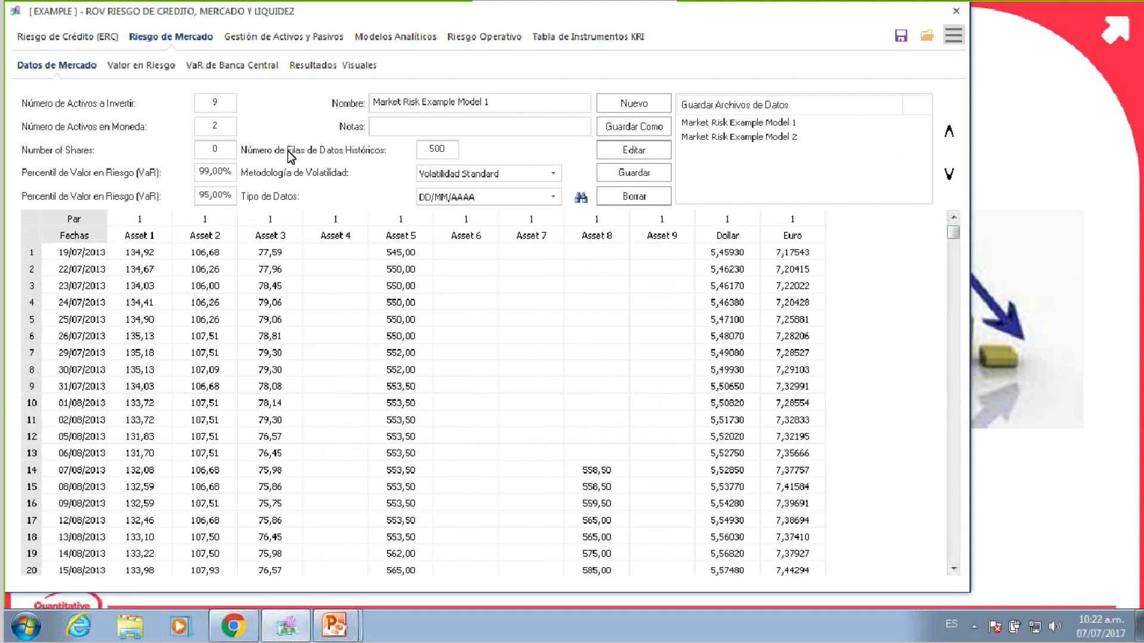
# Check the Número de Activos a Invertir setting and find the date where Asset 4's price history begins.
pyautogui.click(226, 102)
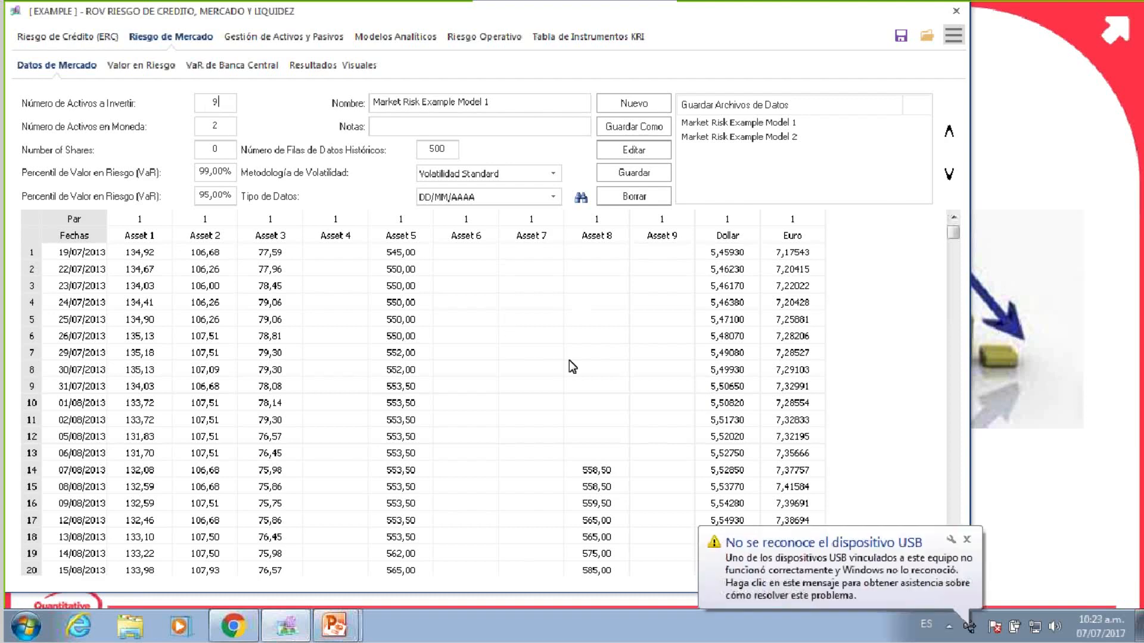
pyautogui.click(443, 318)
pyautogui.click(360, 259)
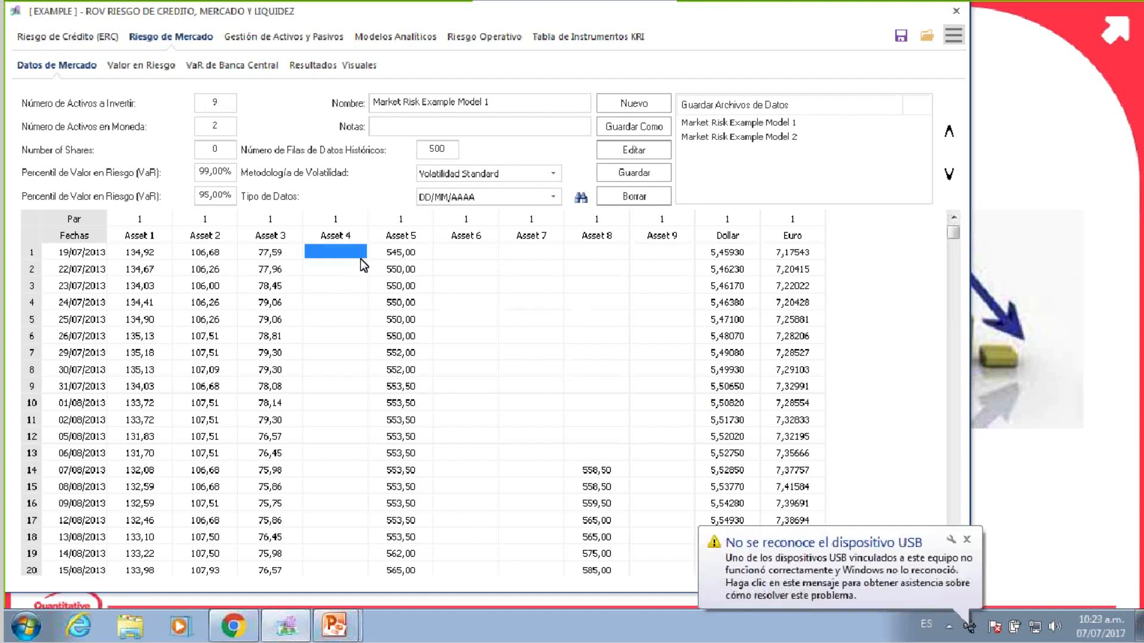
pyautogui.moveTo(951, 235); pyautogui.dragTo(956, 271)
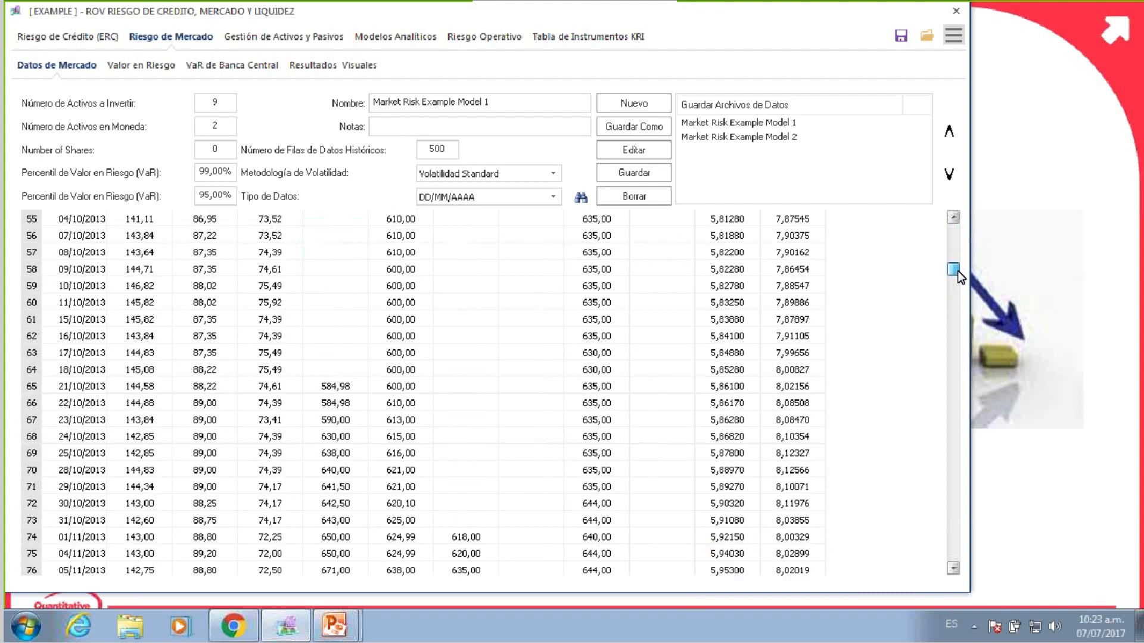
pyautogui.click(280, 370)
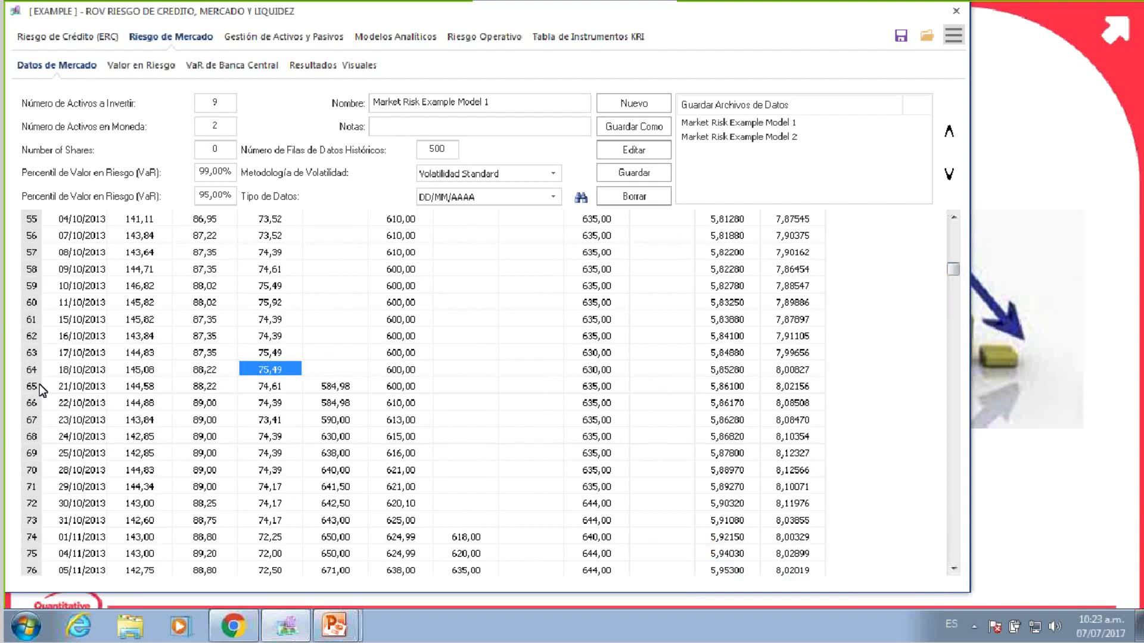
# Locate the first historical prices of Asset 4 and Asset 6, ending back at the grid's first rows.
pyautogui.click(73, 383)
pyautogui.click(310, 382)
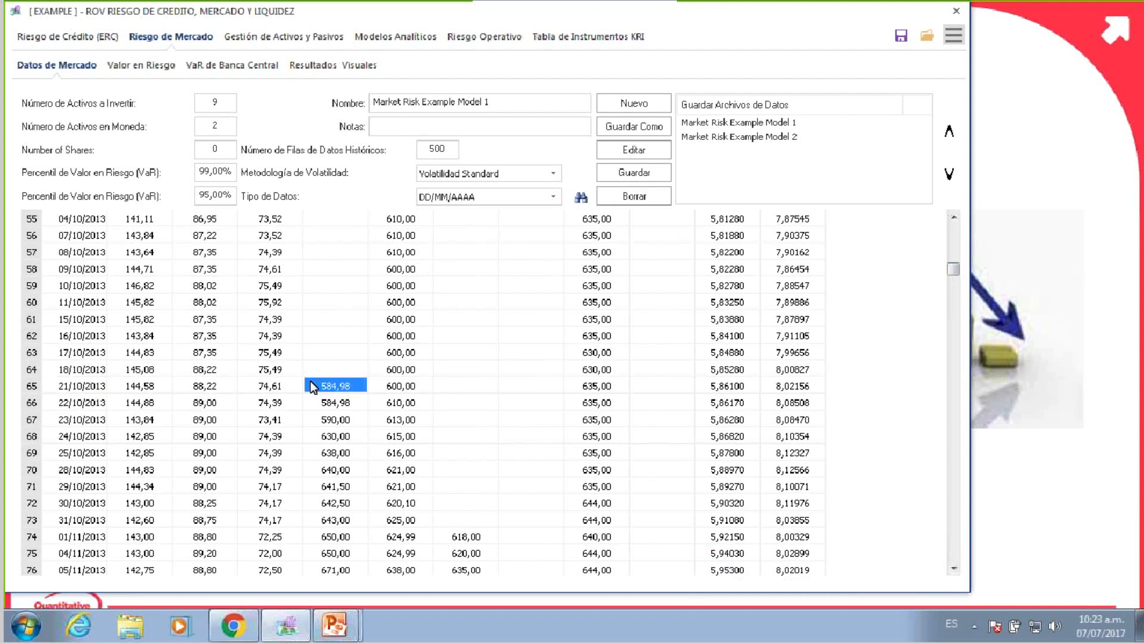
pyautogui.click(464, 533)
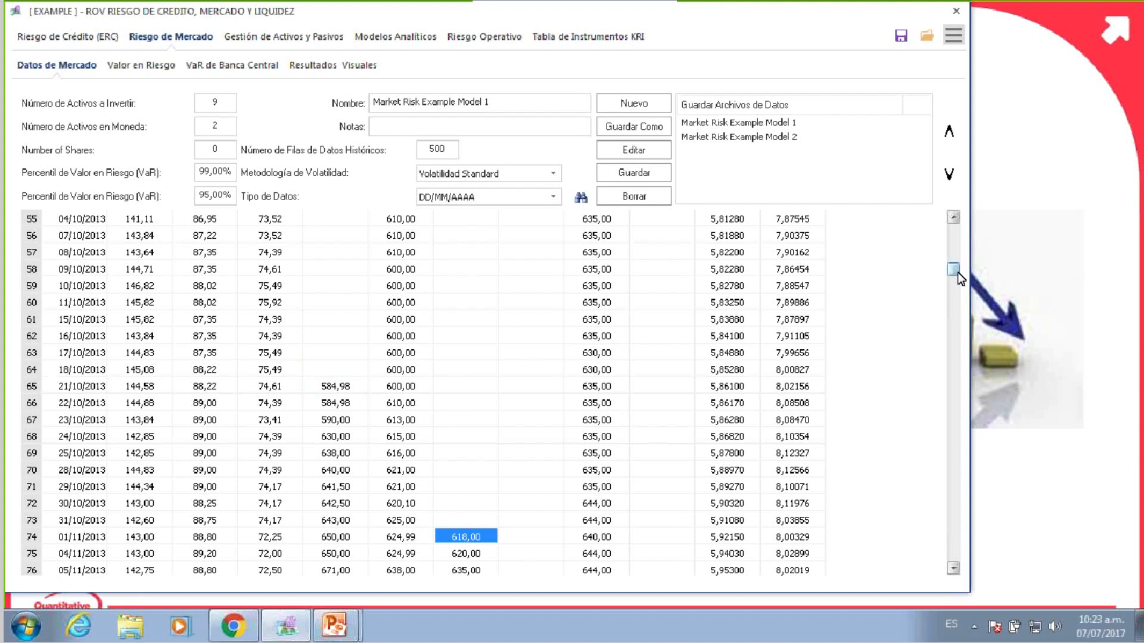
pyautogui.click(949, 160)
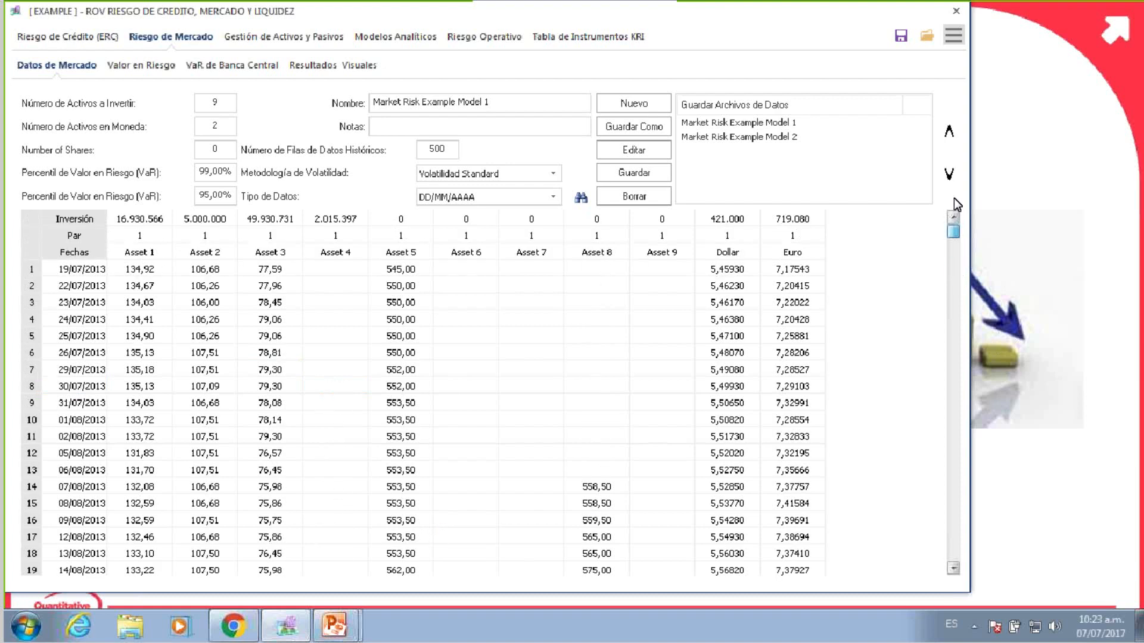
# Examine the column names from Asset 1 to Asset 9 and the Dollar and Euro columns, dismissing the USB notification.
pyautogui.moveTo(131, 247); pyautogui.dragTo(675, 252)
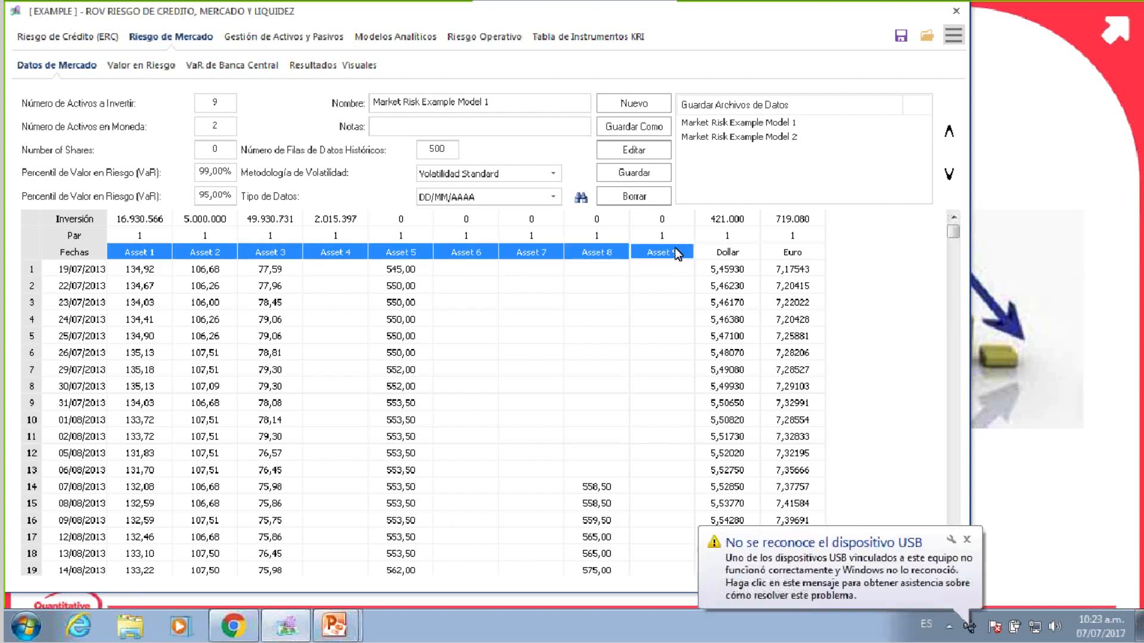
pyautogui.click(728, 252)
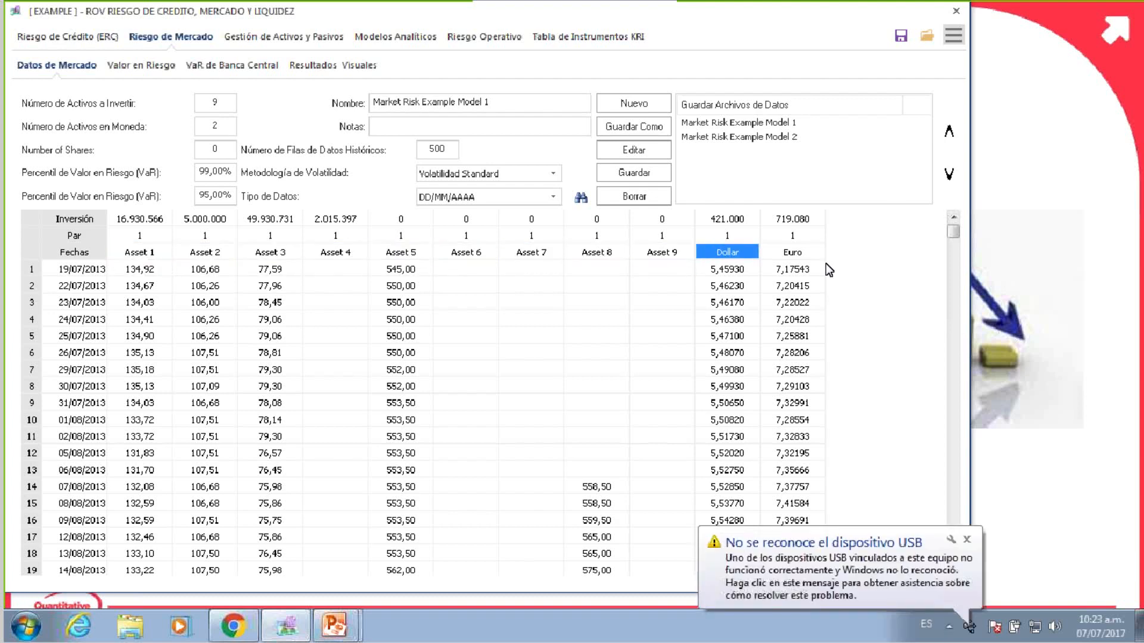
pyautogui.click(809, 250)
pyautogui.click(966, 539)
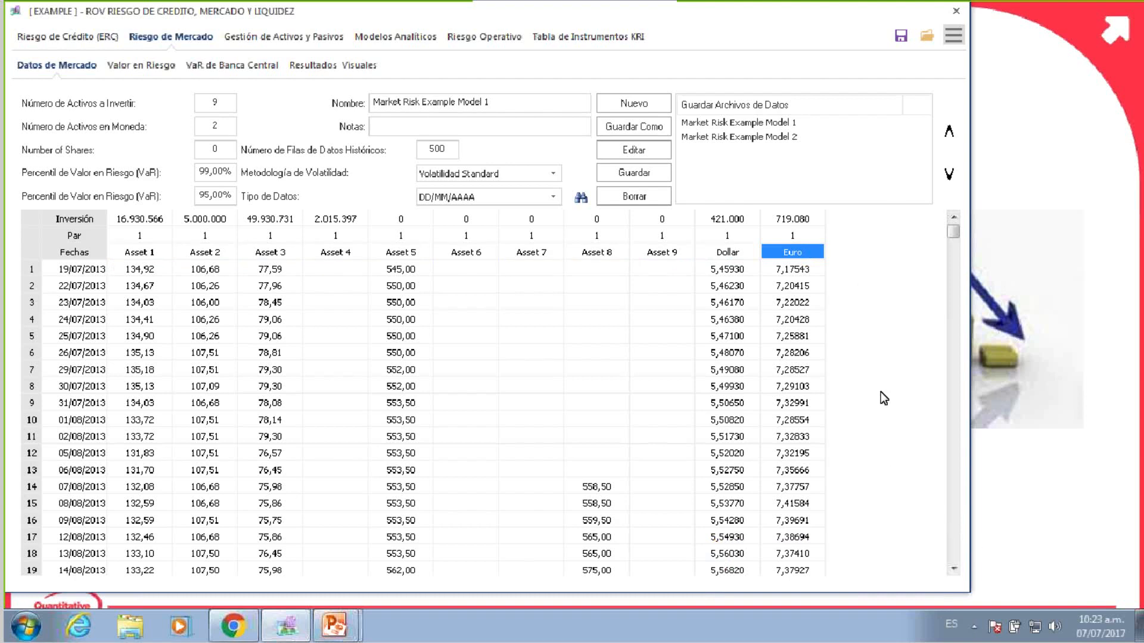
# Set Número de Activos a Invertir to 11 and bring the added asset columns into view.
pyautogui.click(227, 102)
pyautogui.press('BackSpace')
pyautogui.write('11')
pyautogui.click(225, 119)
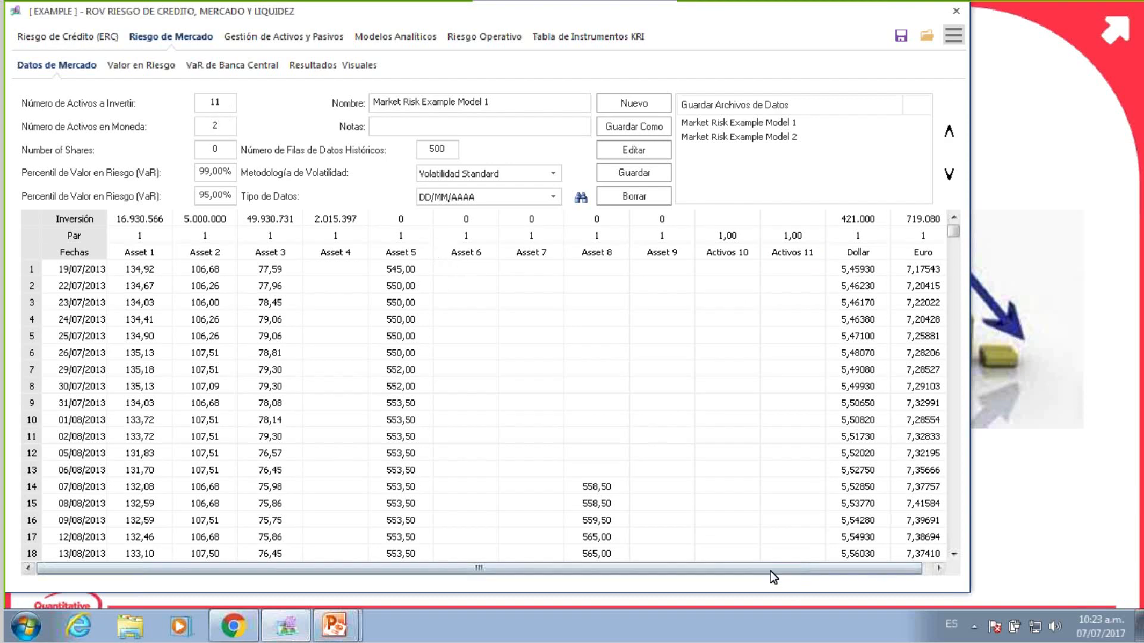
pyautogui.moveTo(796, 569); pyautogui.dragTo(805, 581)
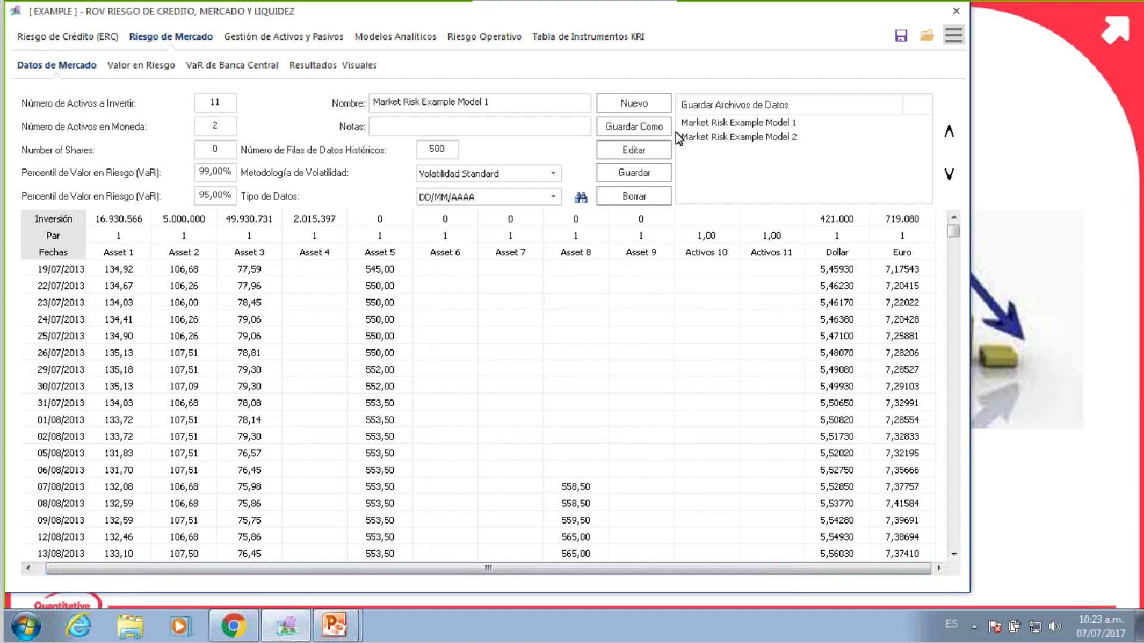
# Reload the built-in example and return to the Riesgo de Mercado data.
pyautogui.click(953, 37)
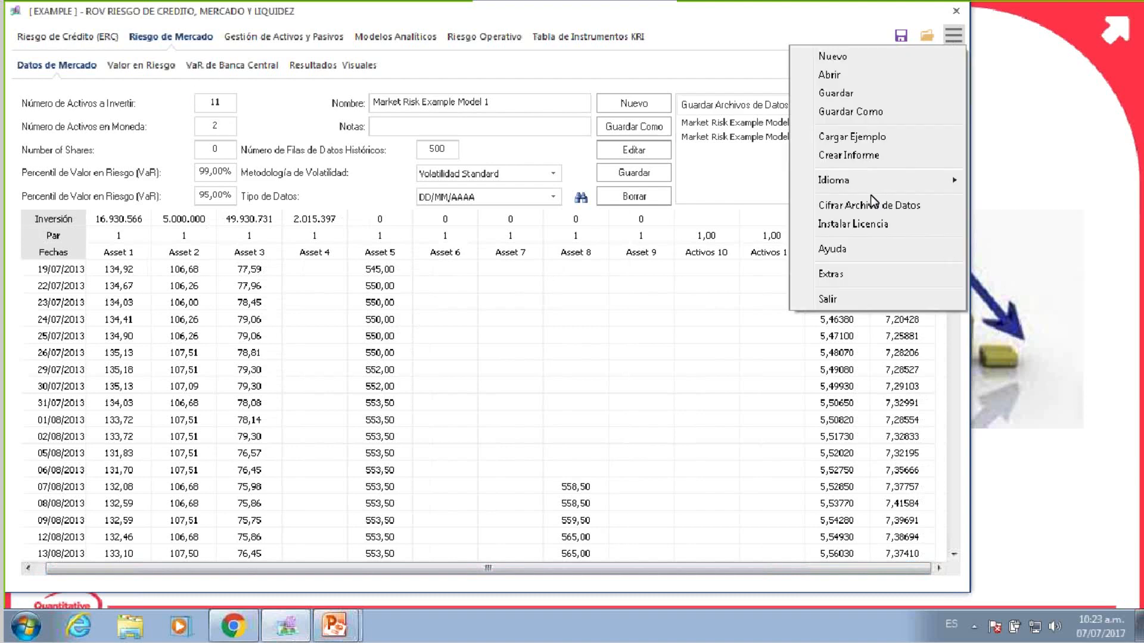
pyautogui.click(865, 137)
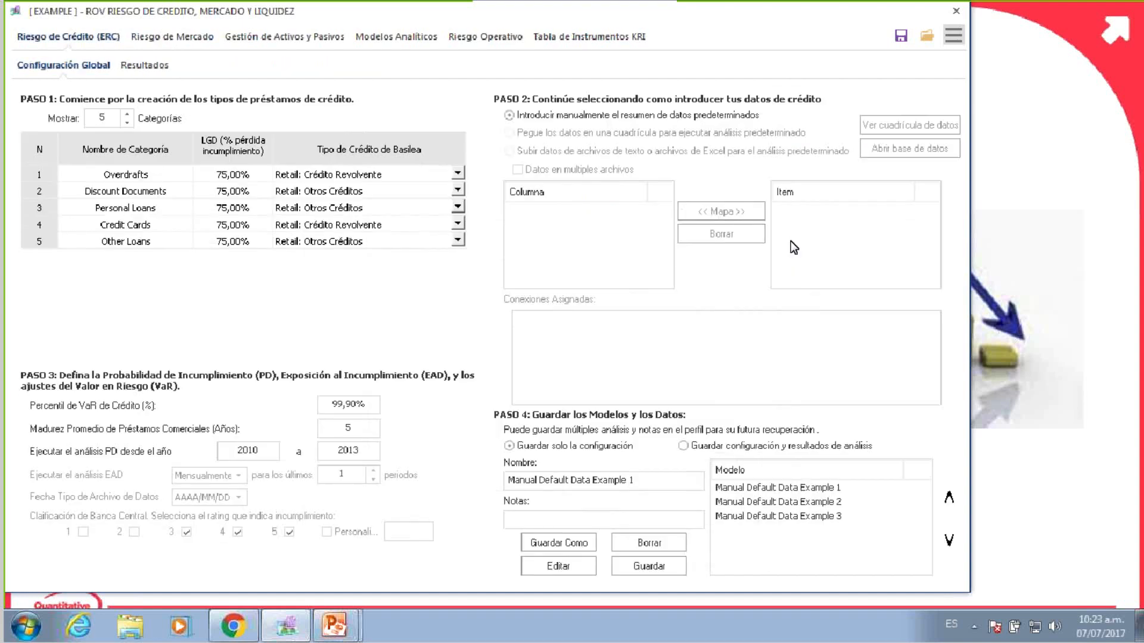
pyautogui.click(172, 29)
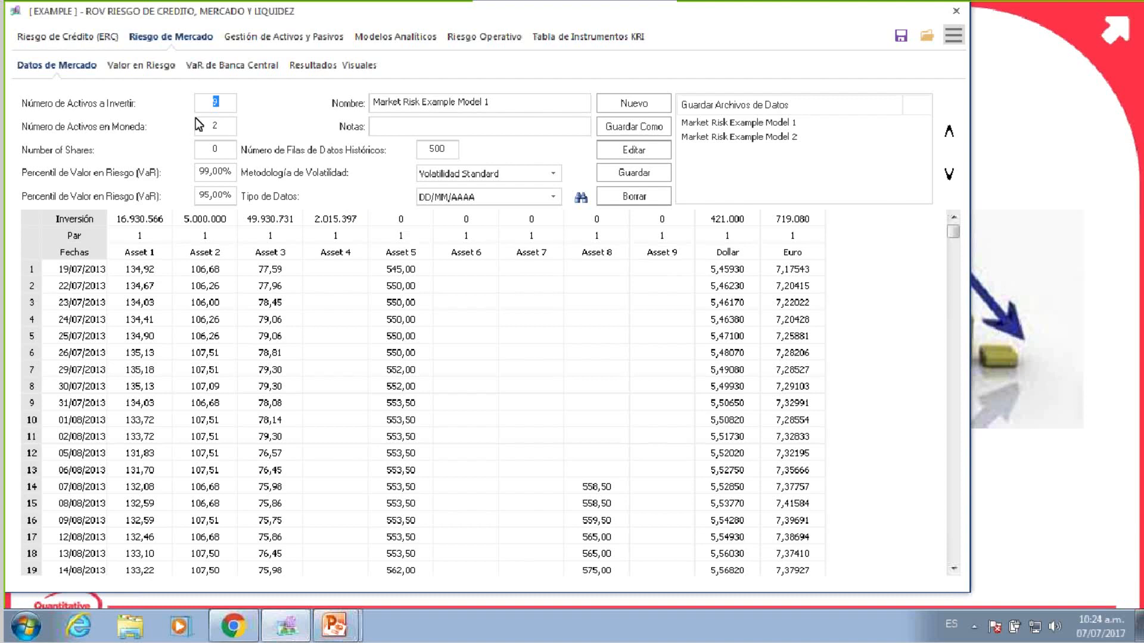
# Check the Número de Filas de Datos Históricos setting against the grid's final row and the last dated row.
pyautogui.click(231, 148)
pyautogui.click(457, 147)
pyautogui.moveTo(447, 147); pyautogui.dragTo(424, 147)
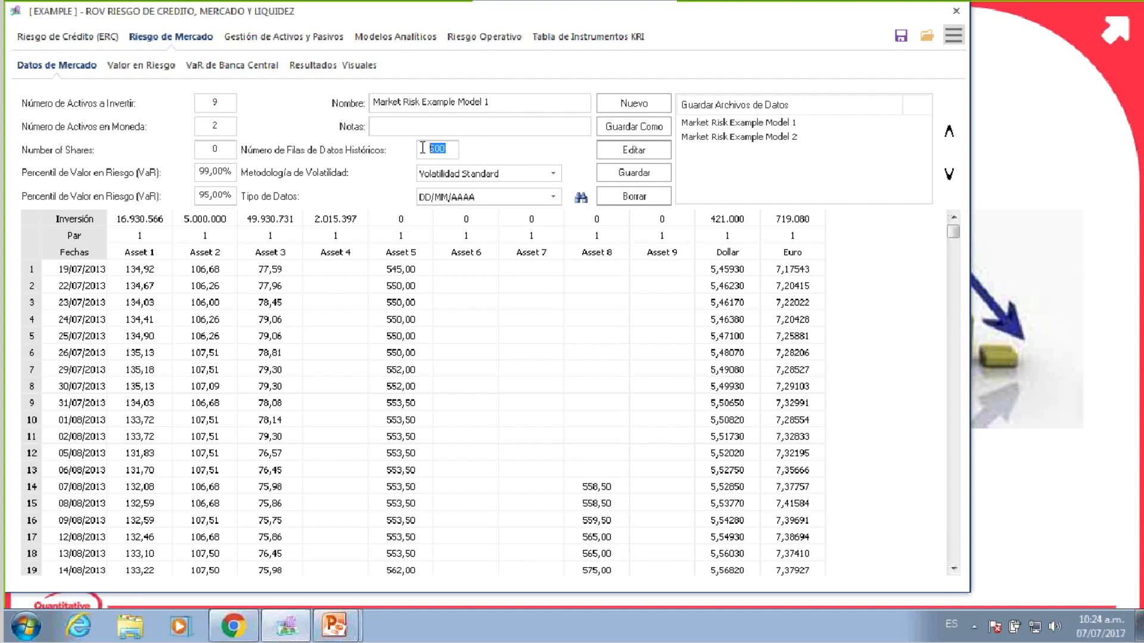
pyautogui.click(453, 148)
pyautogui.moveTo(953, 230); pyautogui.dragTo(978, 598)
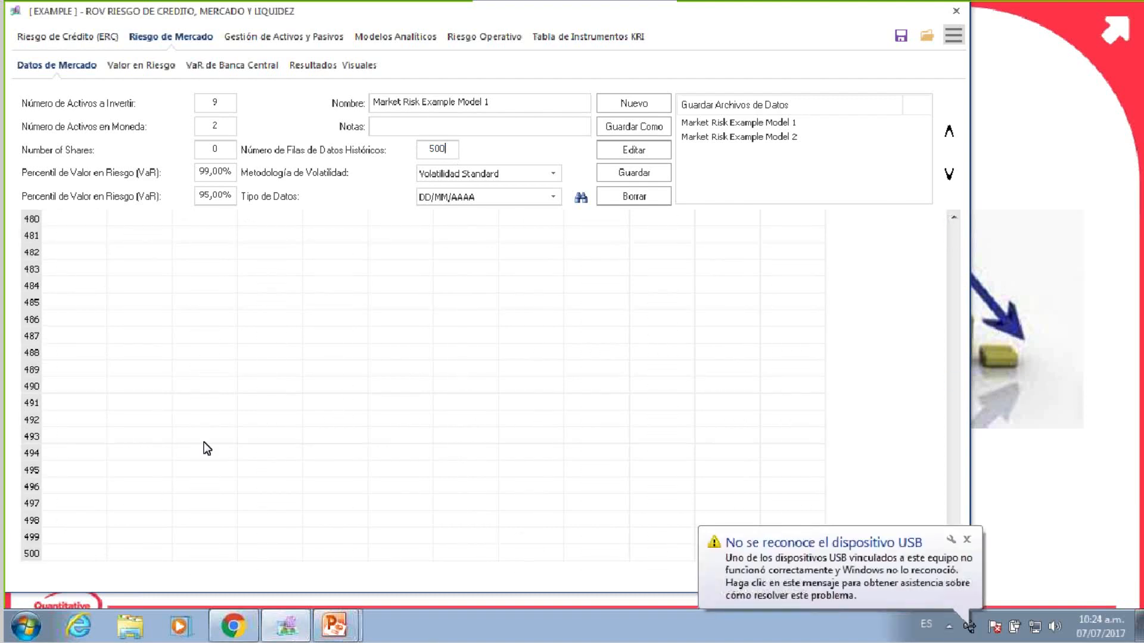
pyautogui.moveTo(953, 552); pyautogui.dragTo(946, 394)
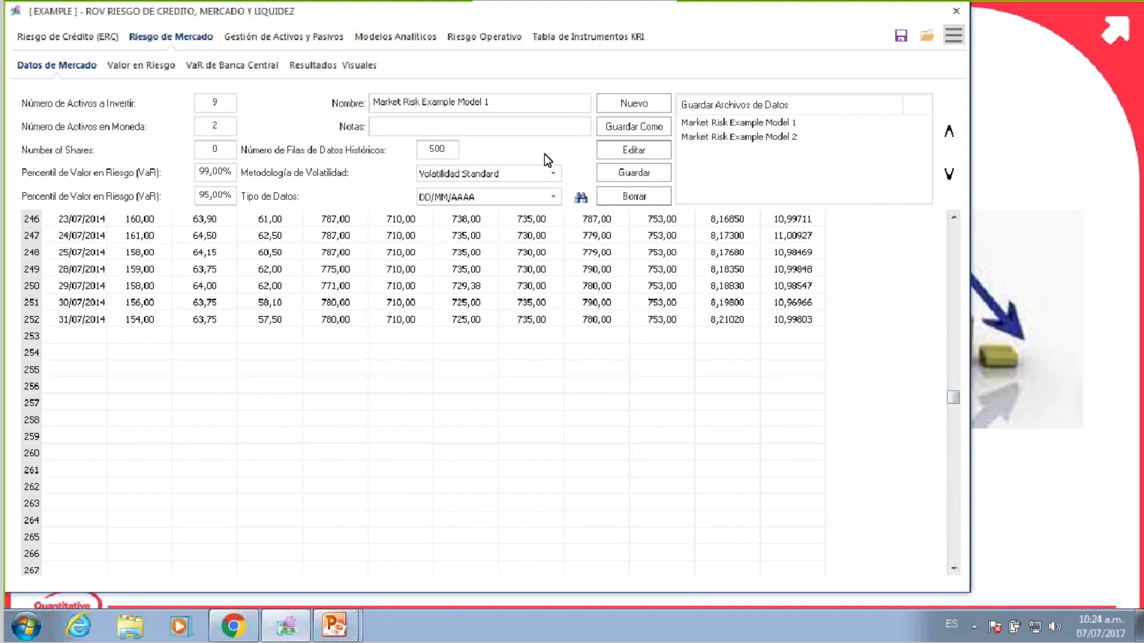
# Set Número de Filas de Datos Históricos to 252, accept the row reduction, and check the grid from its last row to its first.
pyautogui.press('BackSpace')
pyautogui.press('BackSpace')
pyautogui.press('BackSpace')
pyautogui.write('252')
pyautogui.click(231, 149)
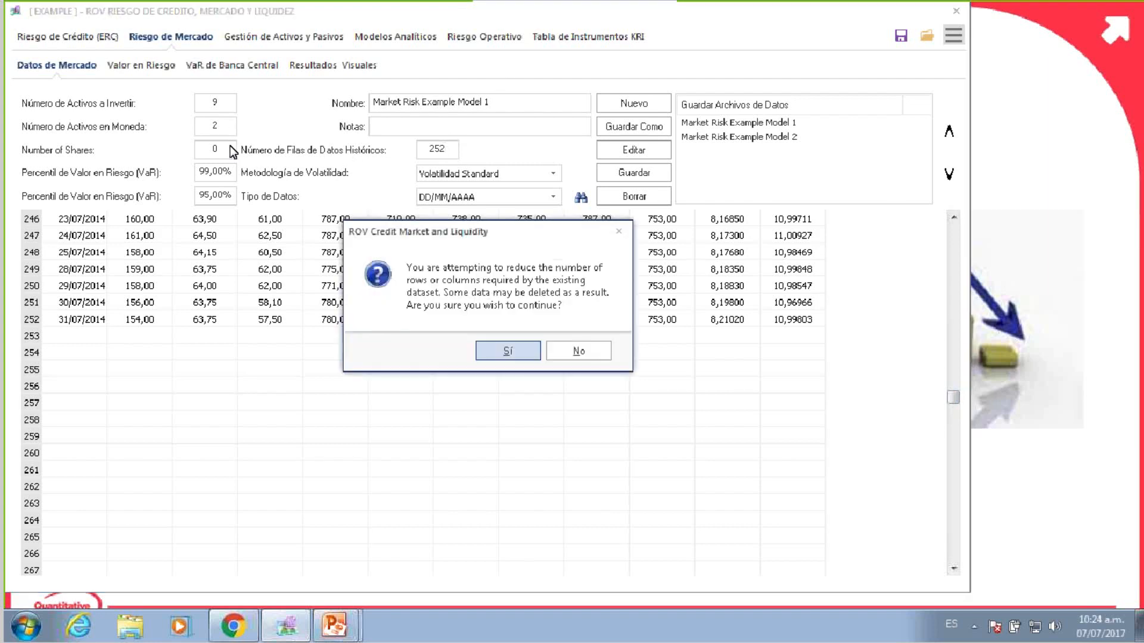
pyautogui.click(508, 352)
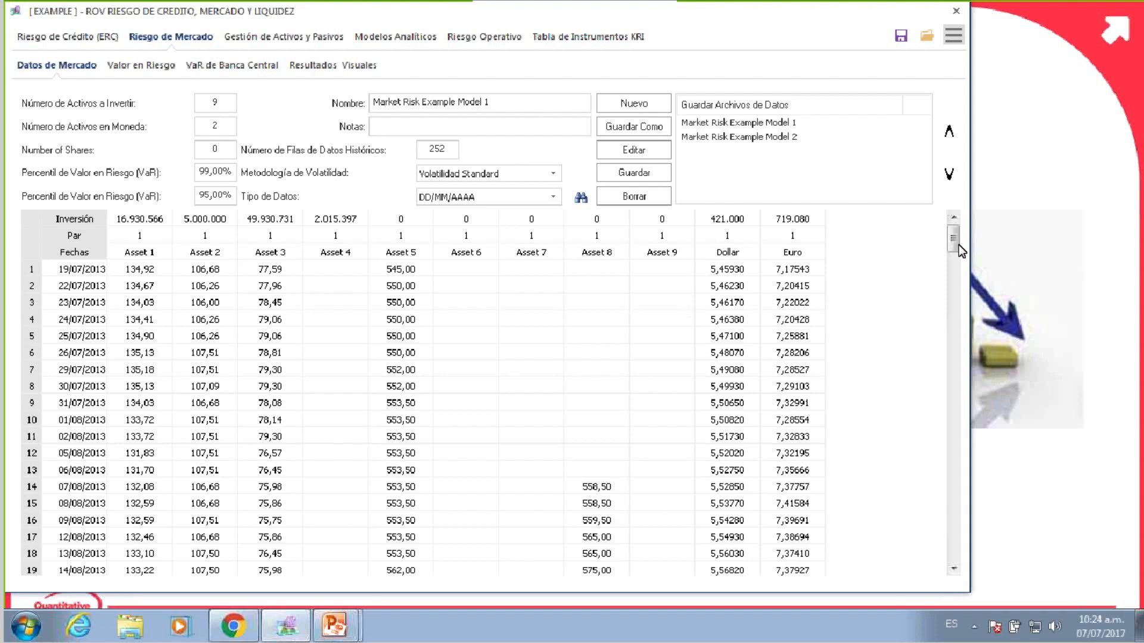
pyautogui.moveTo(951, 250); pyautogui.dragTo(947, 586)
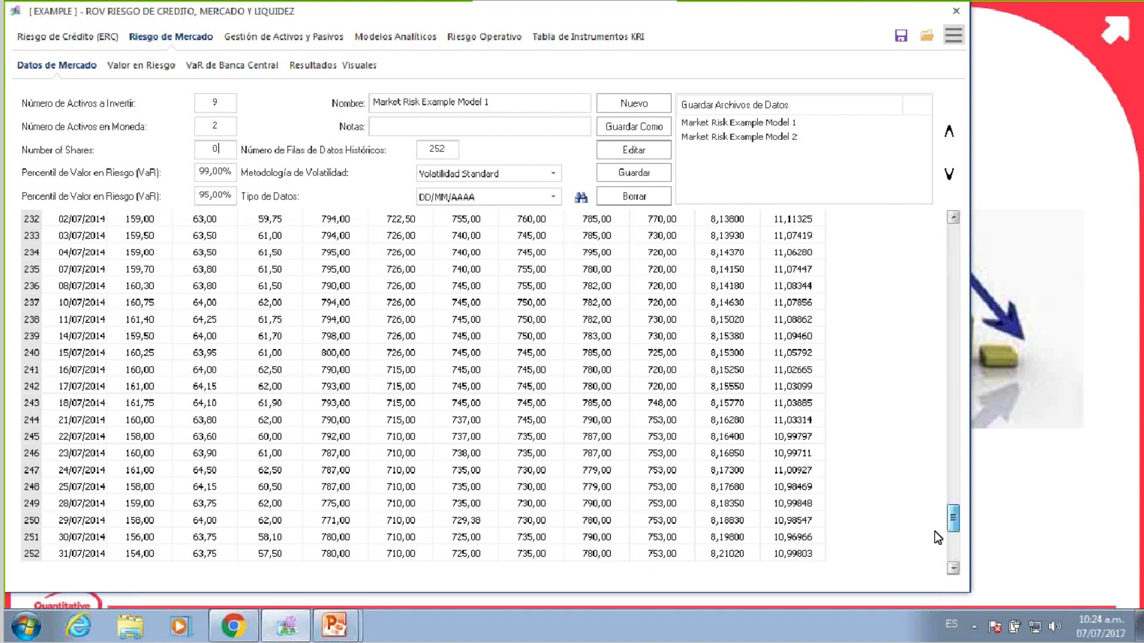
pyautogui.moveTo(952, 545); pyautogui.dragTo(956, 217)
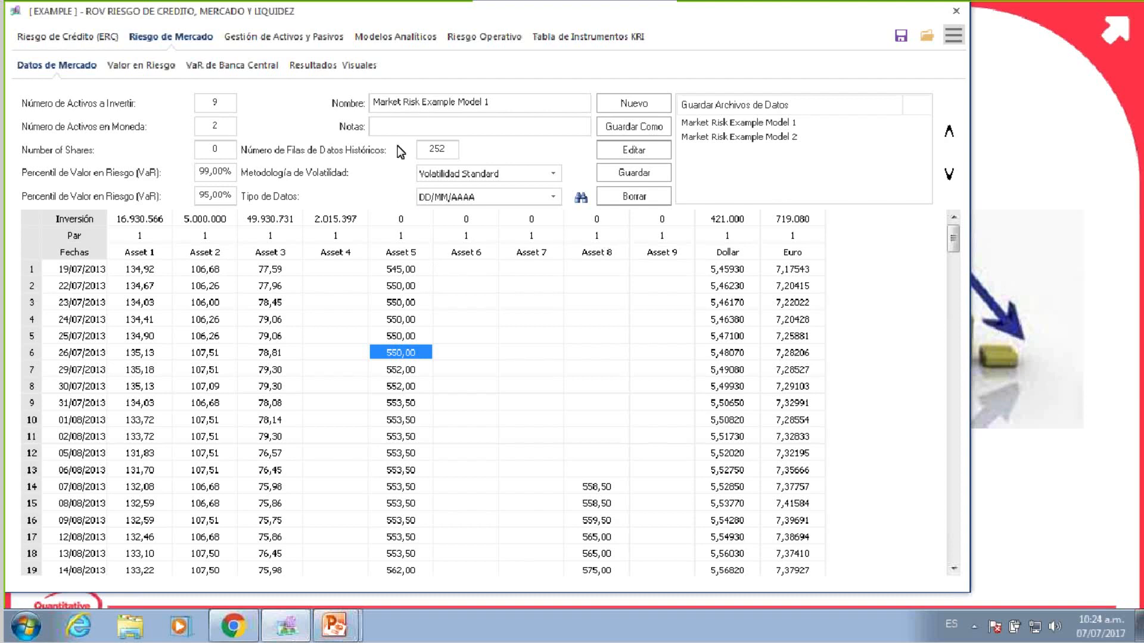
# Examine the Metodología de Volatilidad options, switch briefly to the EWMA slide in PowerPoint, and return to the risk software.
pyautogui.click(454, 147)
pyautogui.click(500, 174)
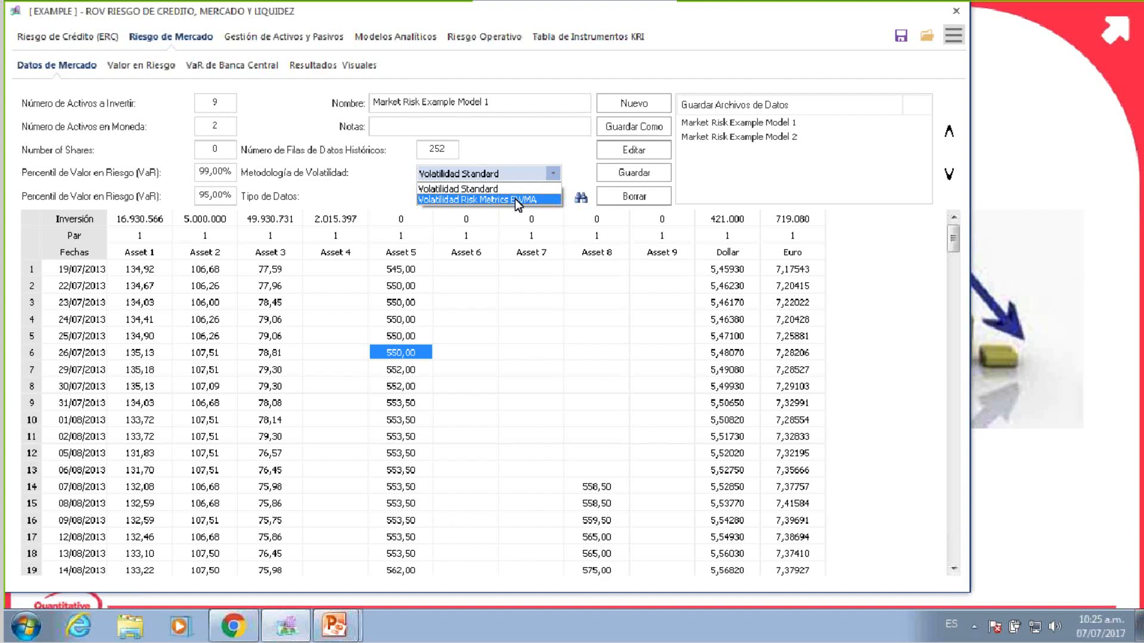
pyautogui.click(1049, 190)
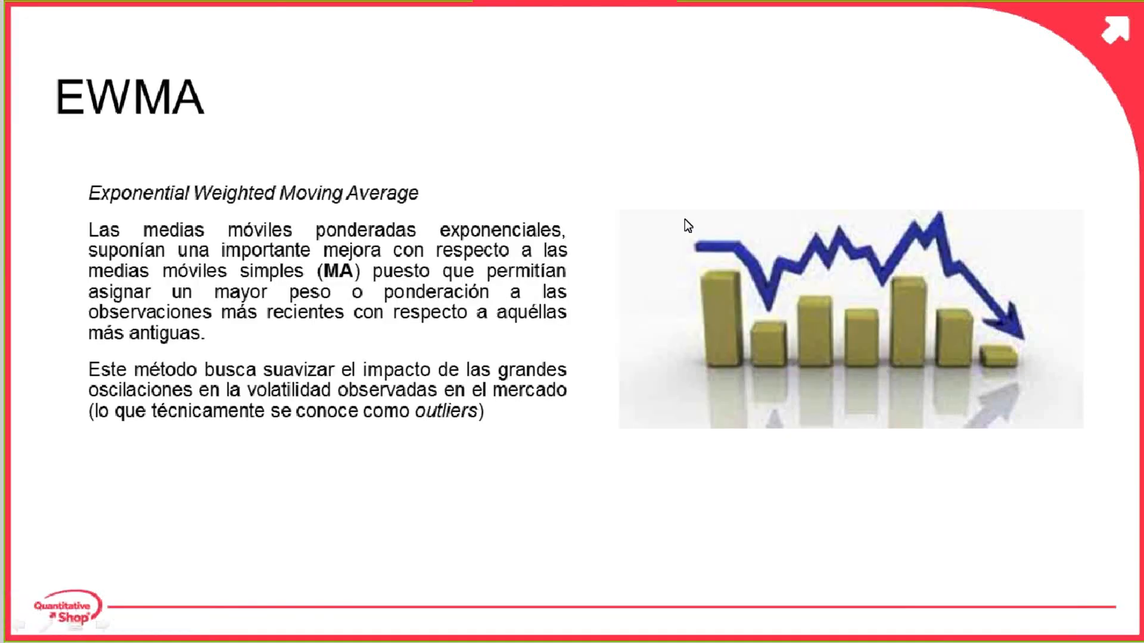
pyautogui.hotkey('alt', 'Tab')
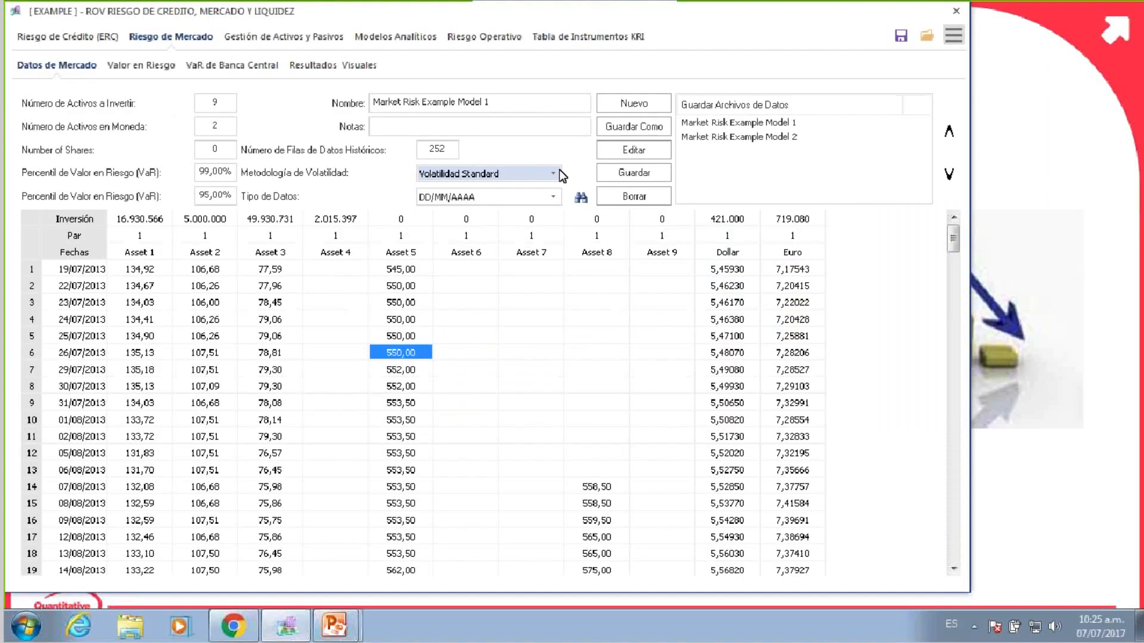
# Examine the Tipo de Datos options, keeping DD/MM/AAAA, and inspect the model's Nombre field without changing it.
pyautogui.click(554, 191)
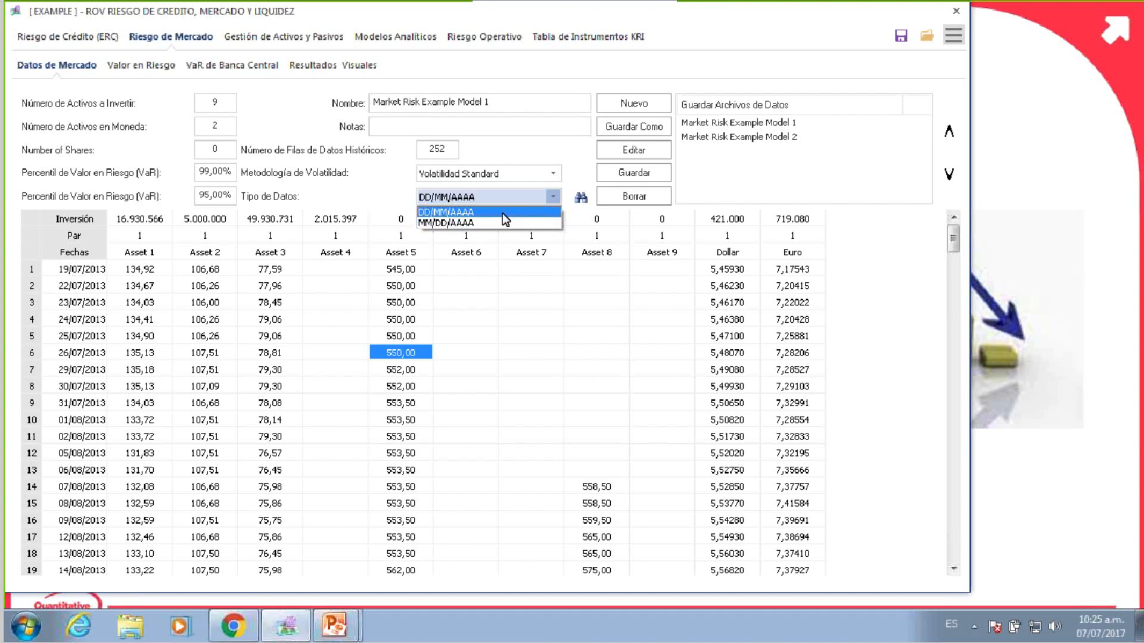
pyautogui.click(490, 211)
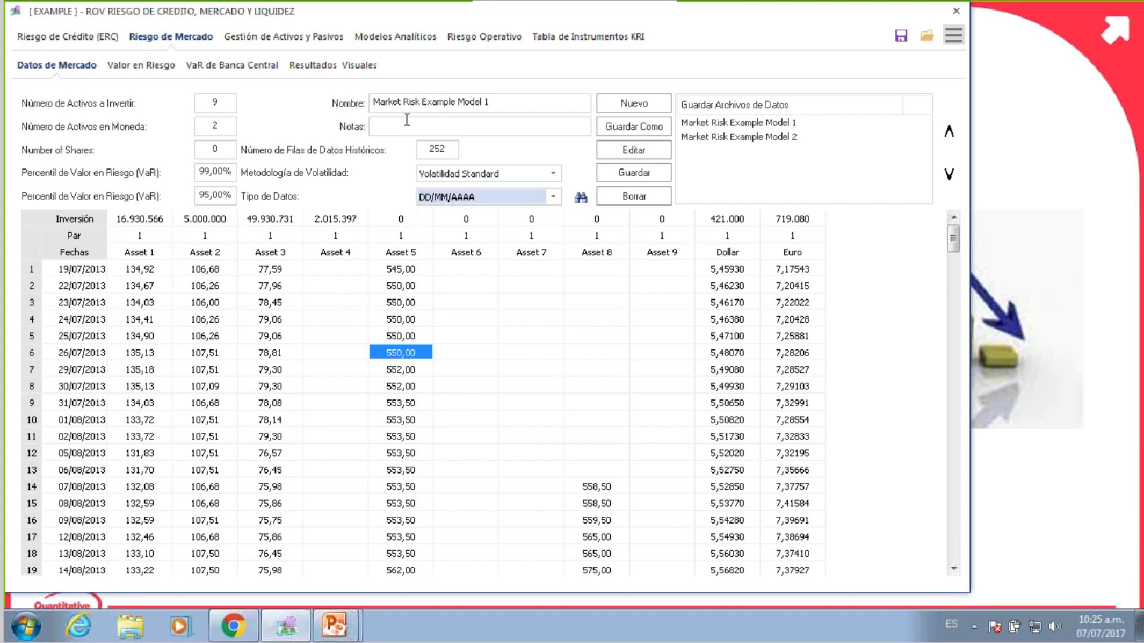
pyautogui.click(494, 103)
pyautogui.moveTo(494, 103); pyautogui.dragTo(309, 108)
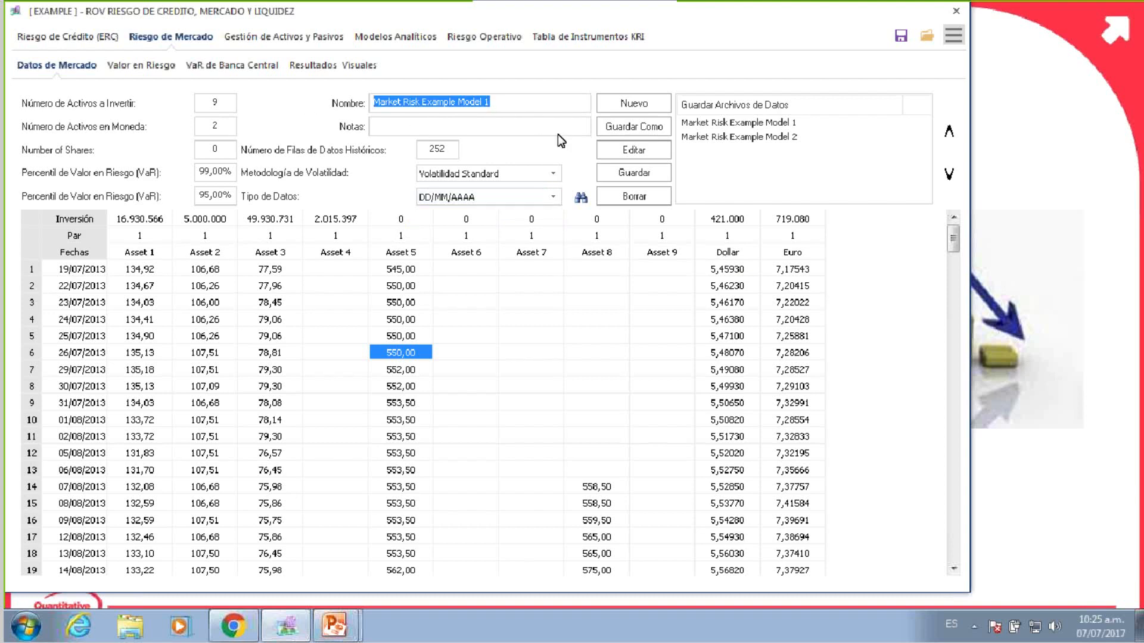
pyautogui.click(514, 103)
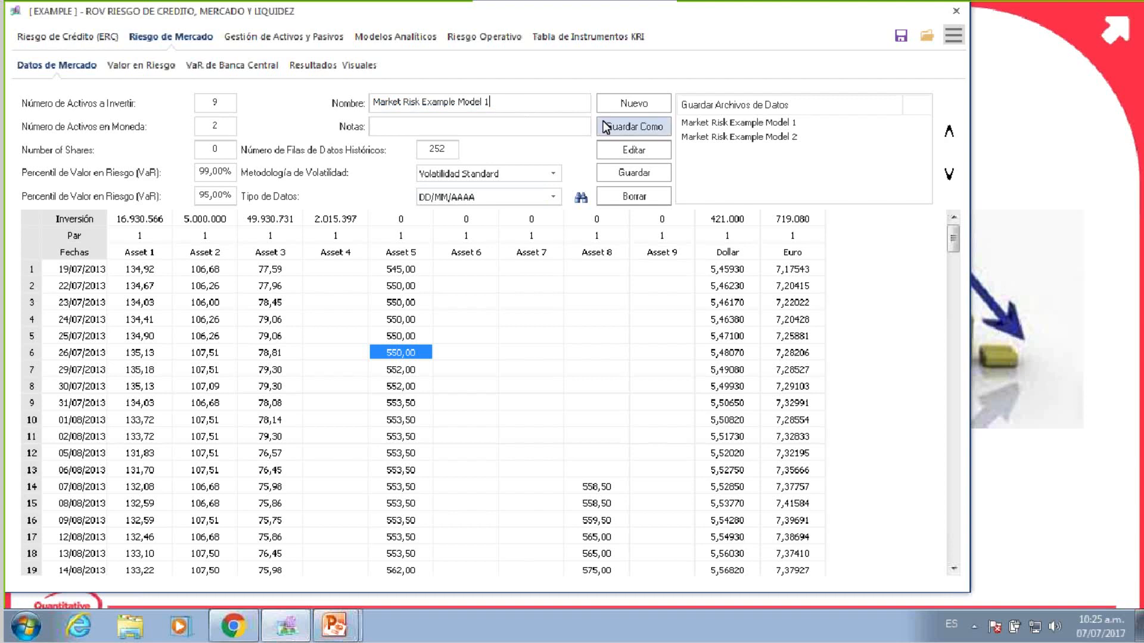
# Load the saved Market Risk Example Model 2, and return to Market Risk Example Model 1.
pyautogui.click(769, 136)
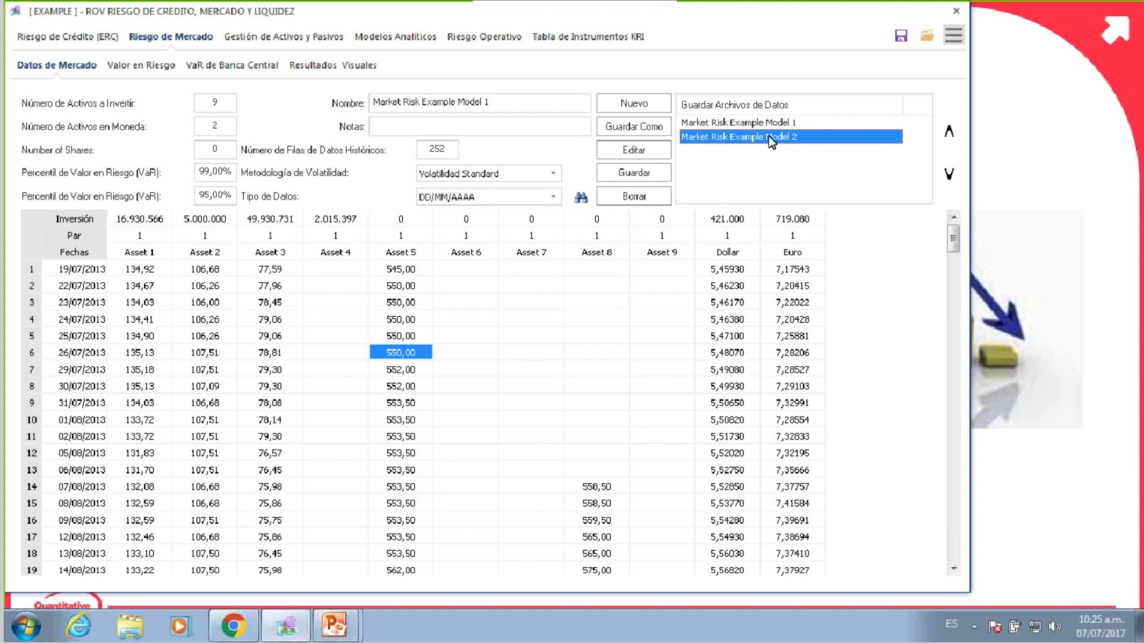
pyautogui.click(766, 123)
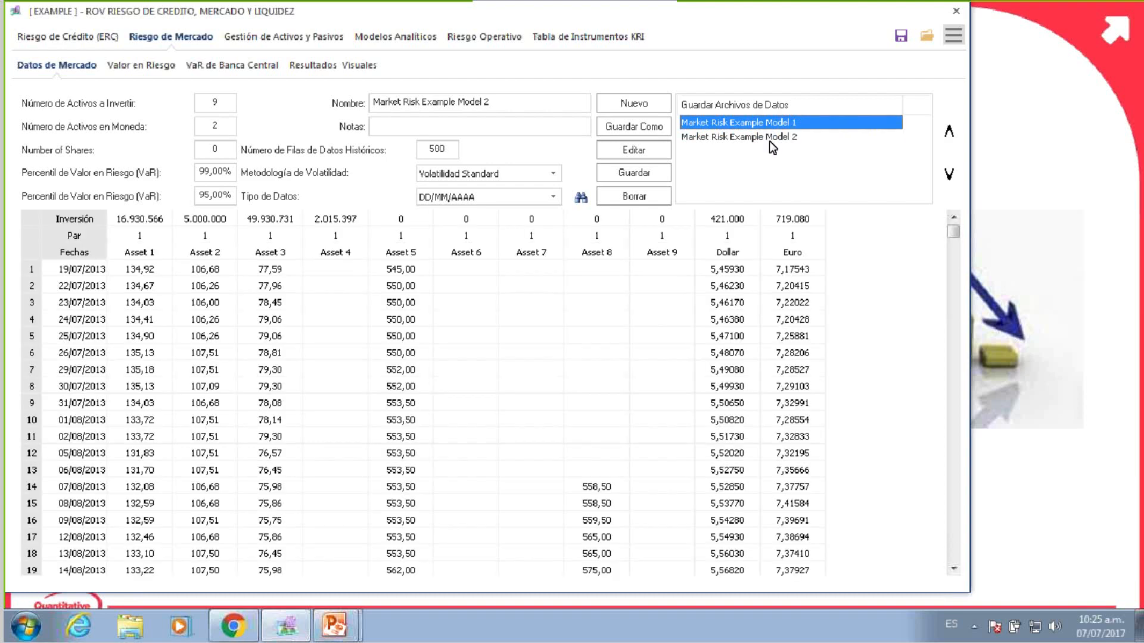
pyautogui.click(772, 137)
pyautogui.click(769, 122)
# Review the volatility methodology choices for Market Risk Example Model 1, leaving Volatilidad Standard selected.
pyautogui.click(554, 175)
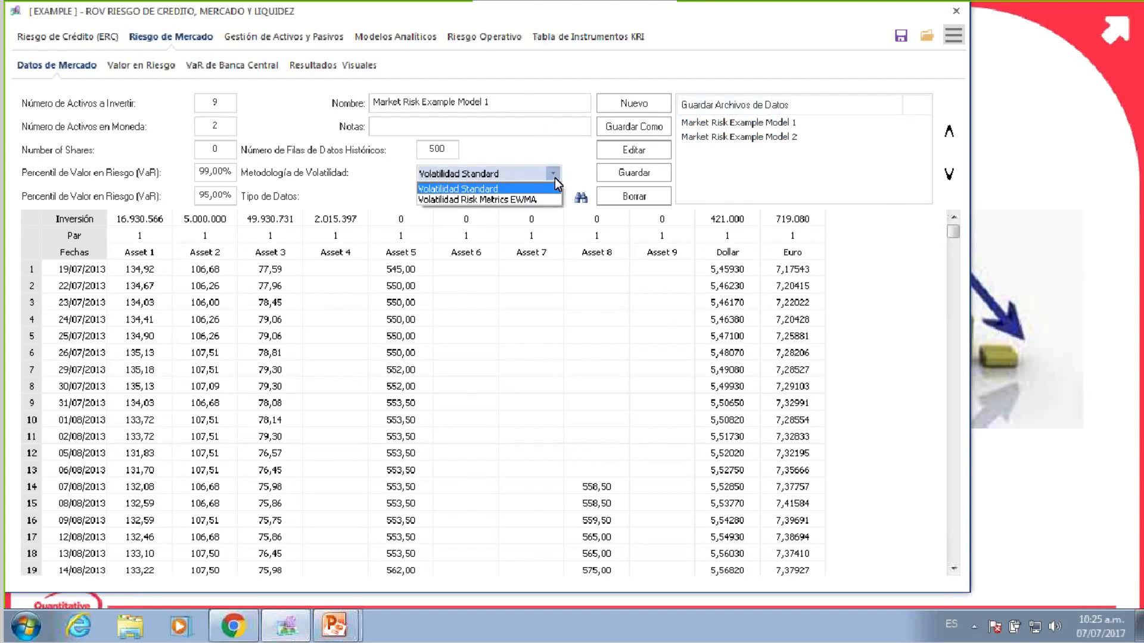
pyautogui.click(657, 287)
pyautogui.moveTo(954, 229); pyautogui.dragTo(959, 142)
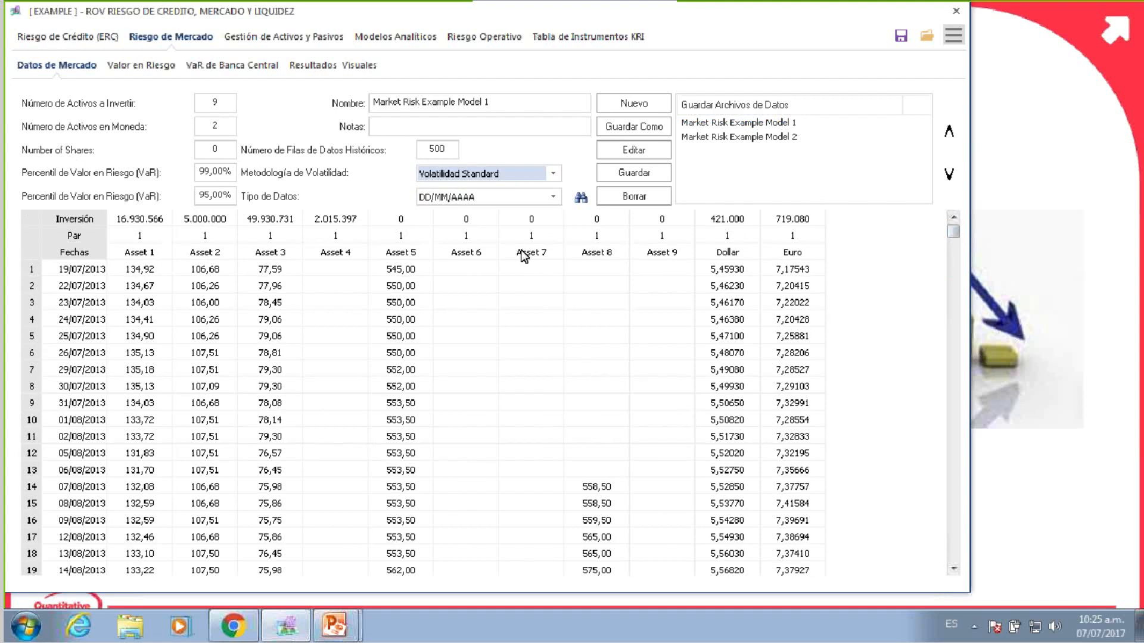
# View the Valor en Riesgo results, return to the market data, and switch to the EWMA slide in PowerPoint.
pyautogui.click(121, 67)
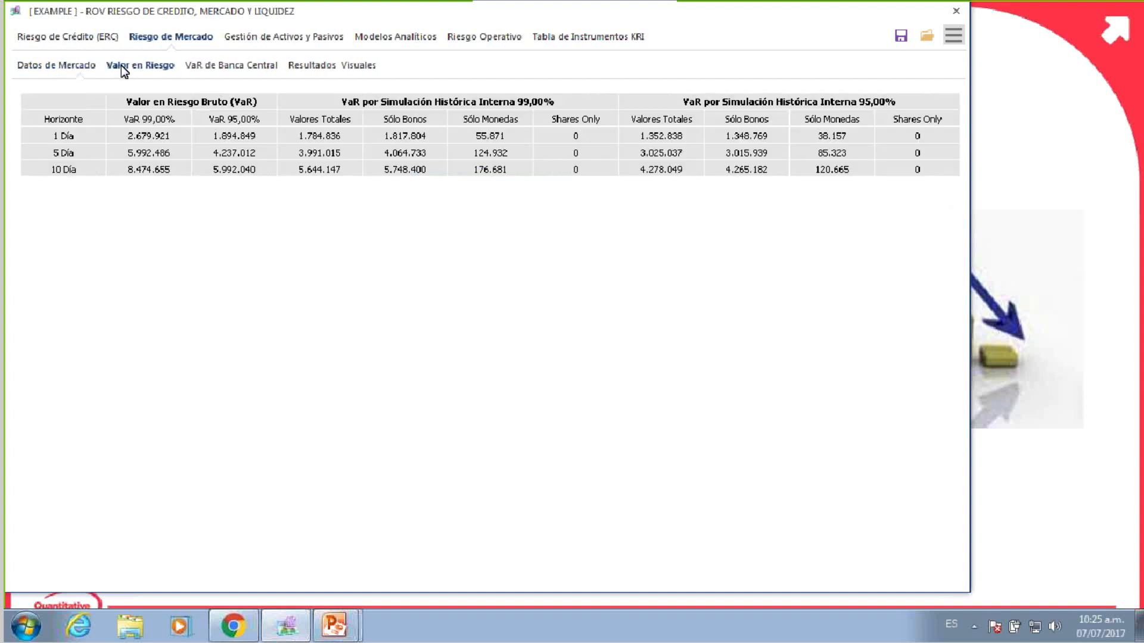
pyautogui.click(64, 65)
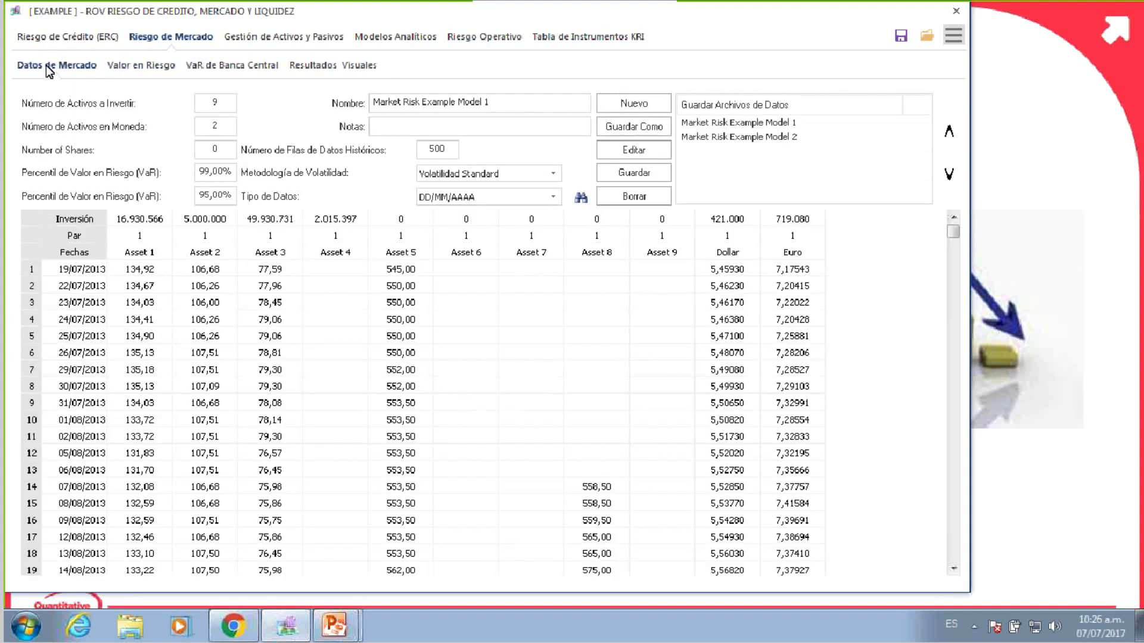
pyautogui.click(1058, 264)
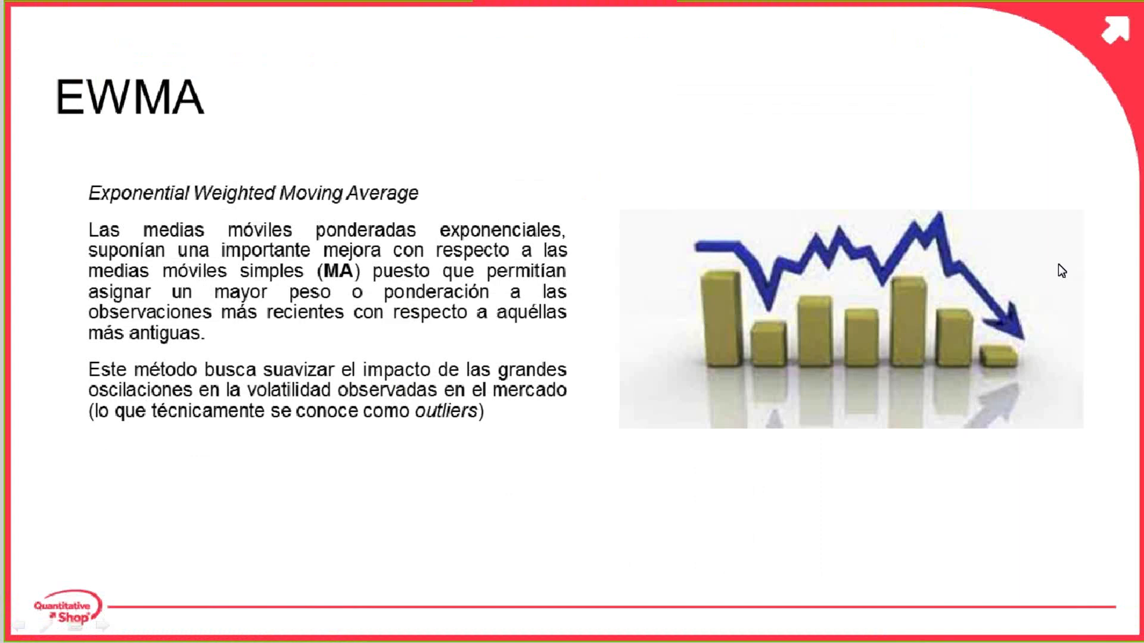
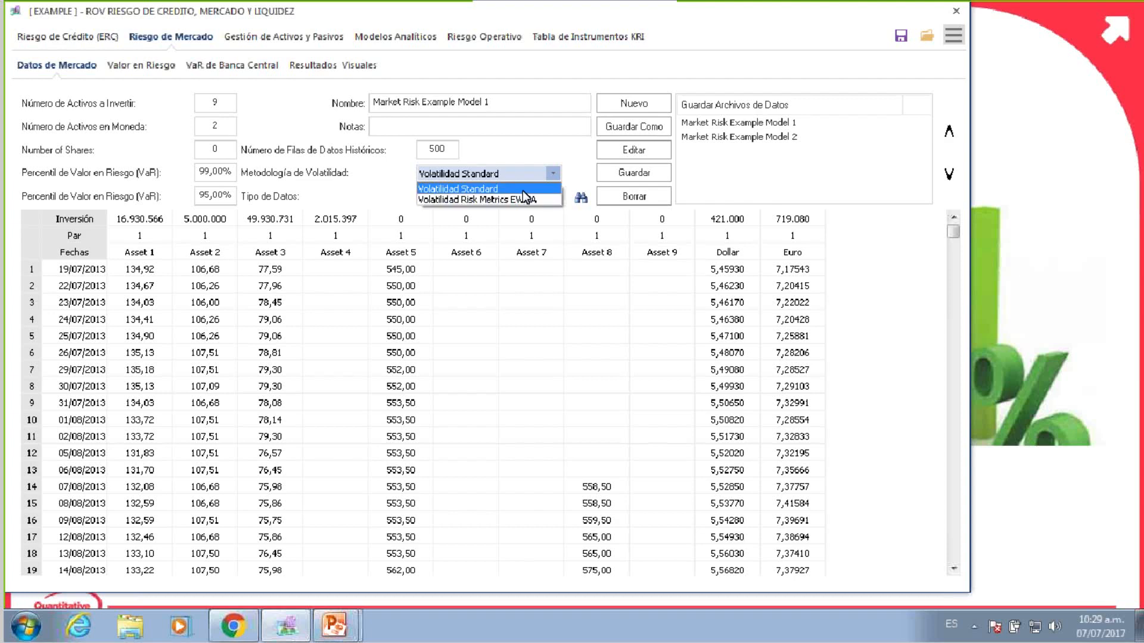
# Review the Metodología de Volatilidad options, keeping Volatilidad Standard, then check the Valor en Riesgo results and return to the market data.
pyautogui.click(552, 153)
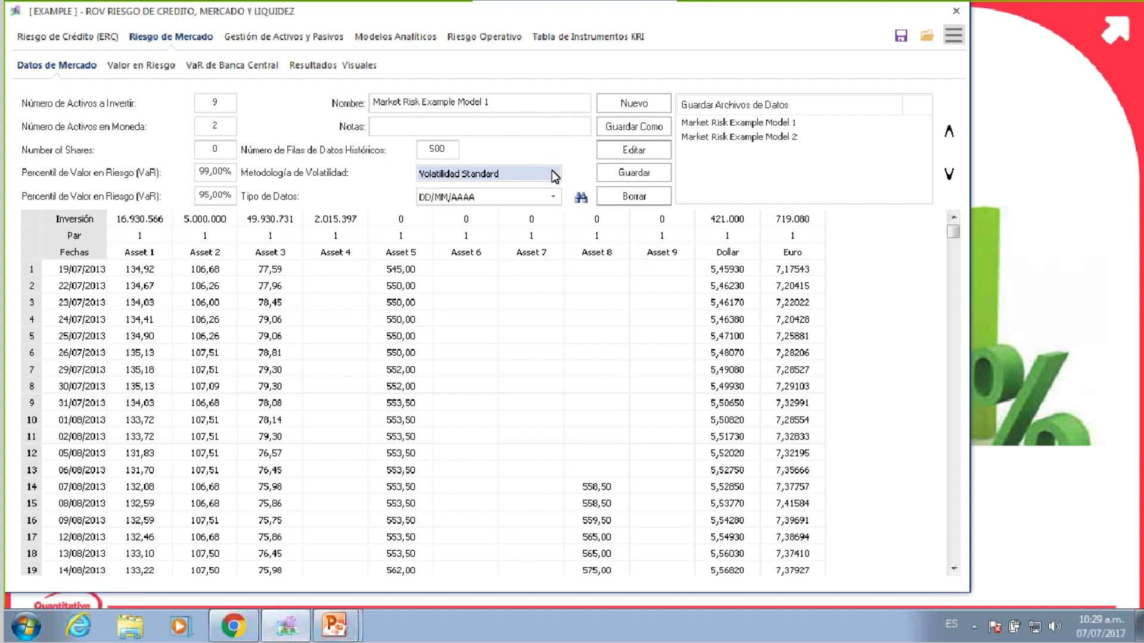
pyautogui.click(551, 173)
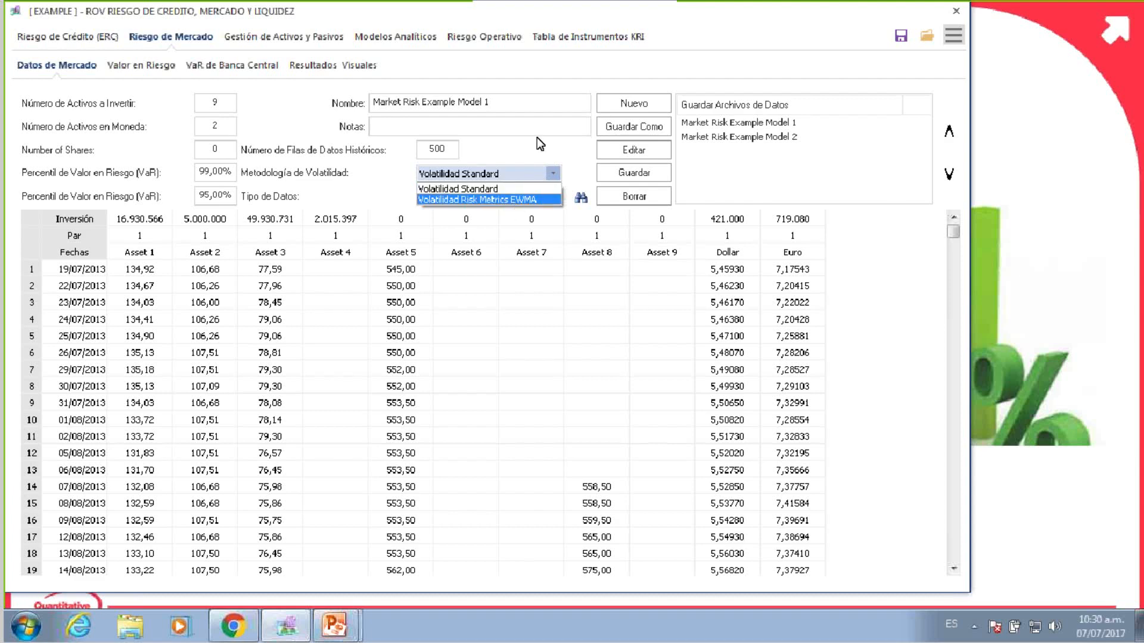
pyautogui.click(558, 141)
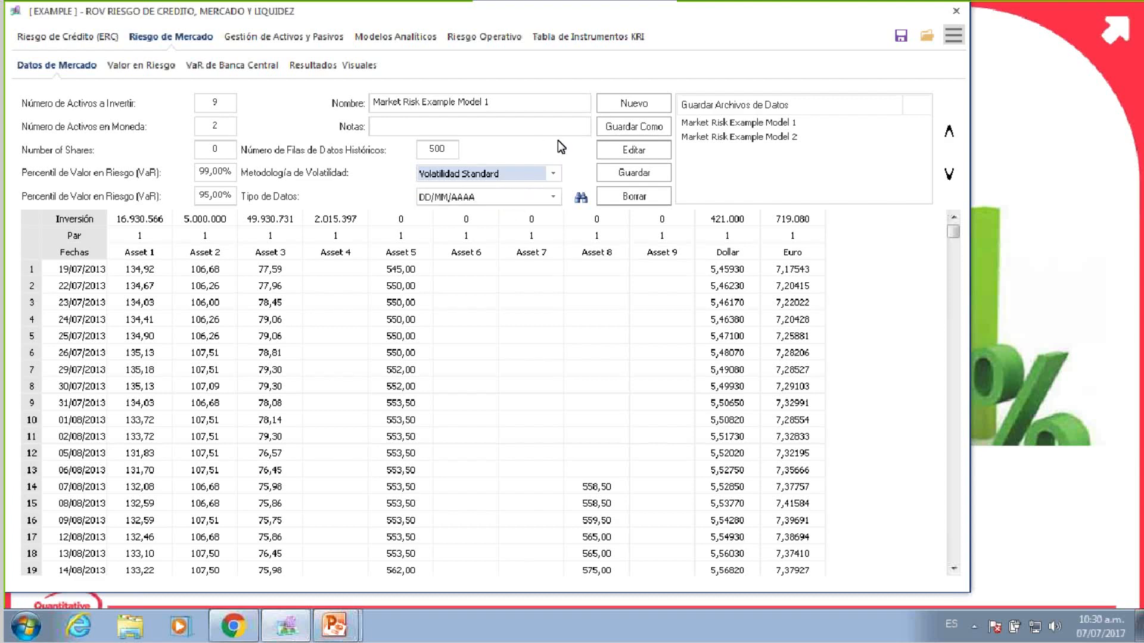
pyautogui.click(134, 60)
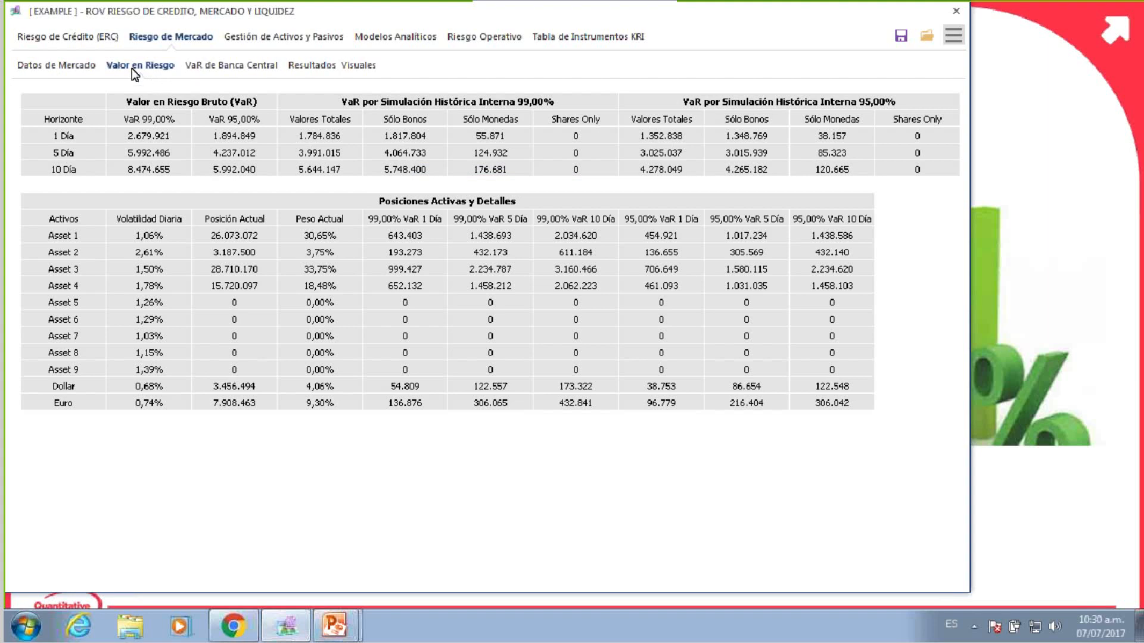
pyautogui.click(46, 66)
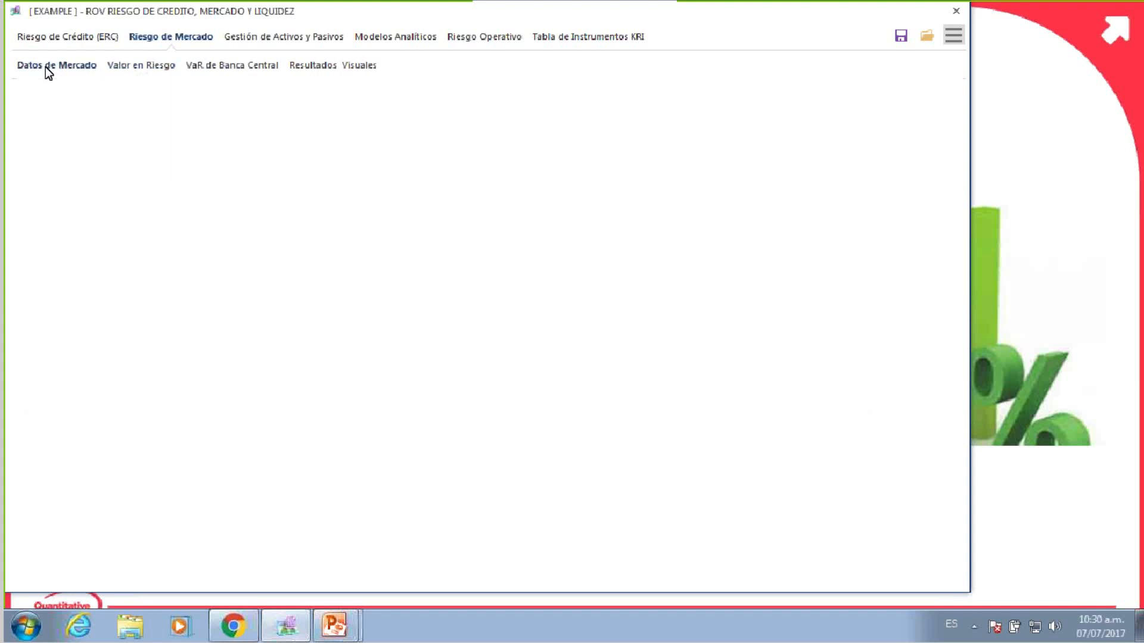
# Open the Valor en Riesgo results and examine the 1, 5 and 10 day horizons one by one.
pyautogui.click(135, 66)
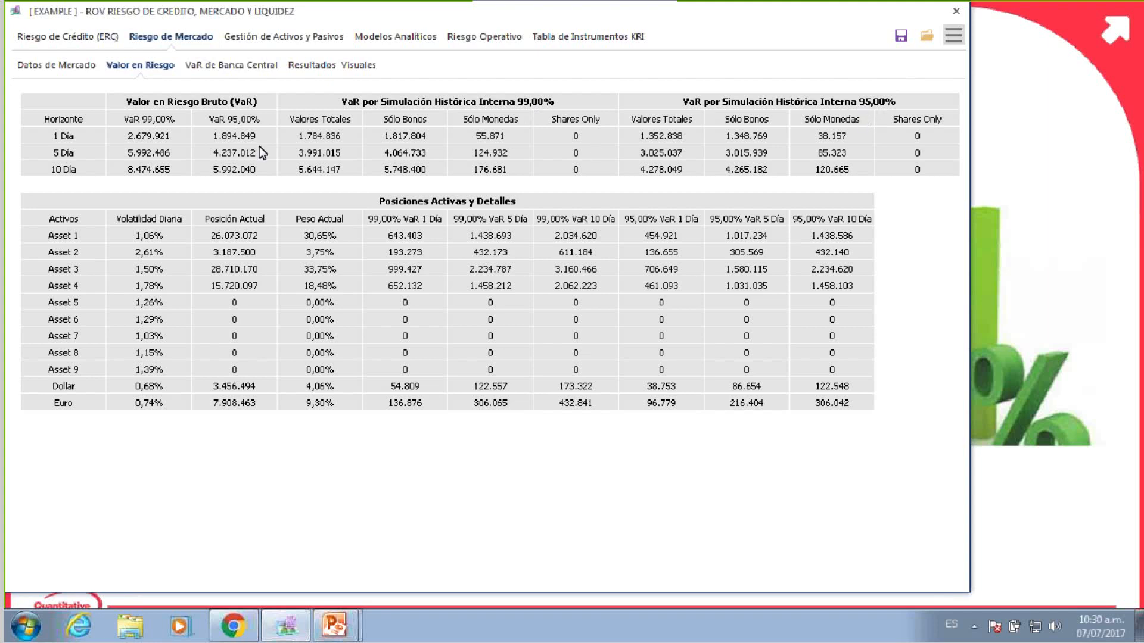
pyautogui.click(72, 119)
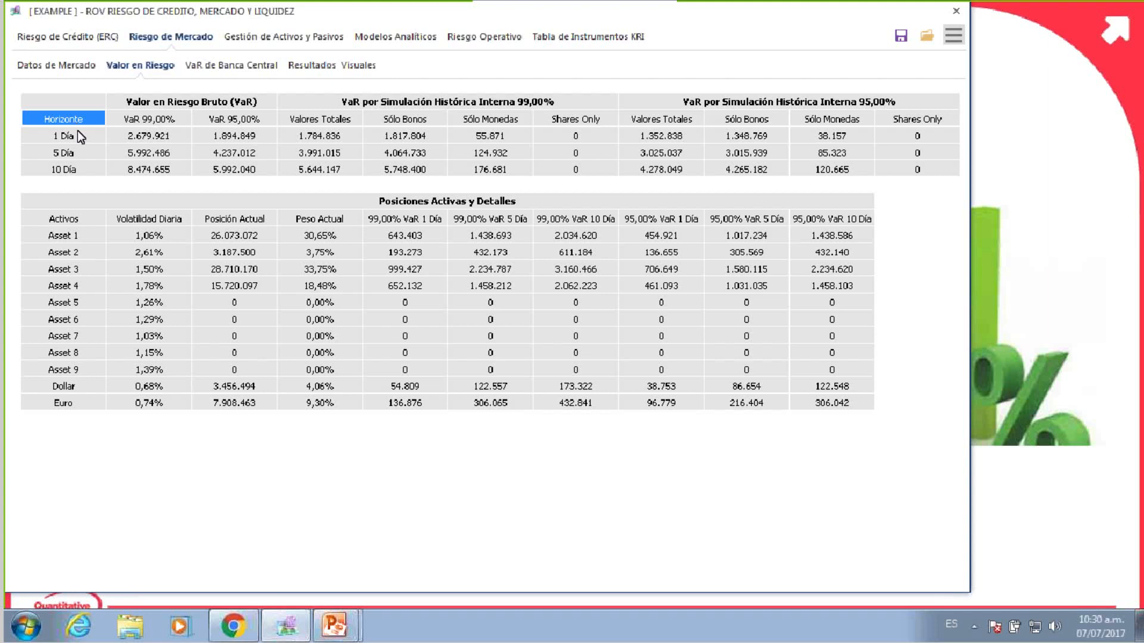
pyautogui.click(80, 136)
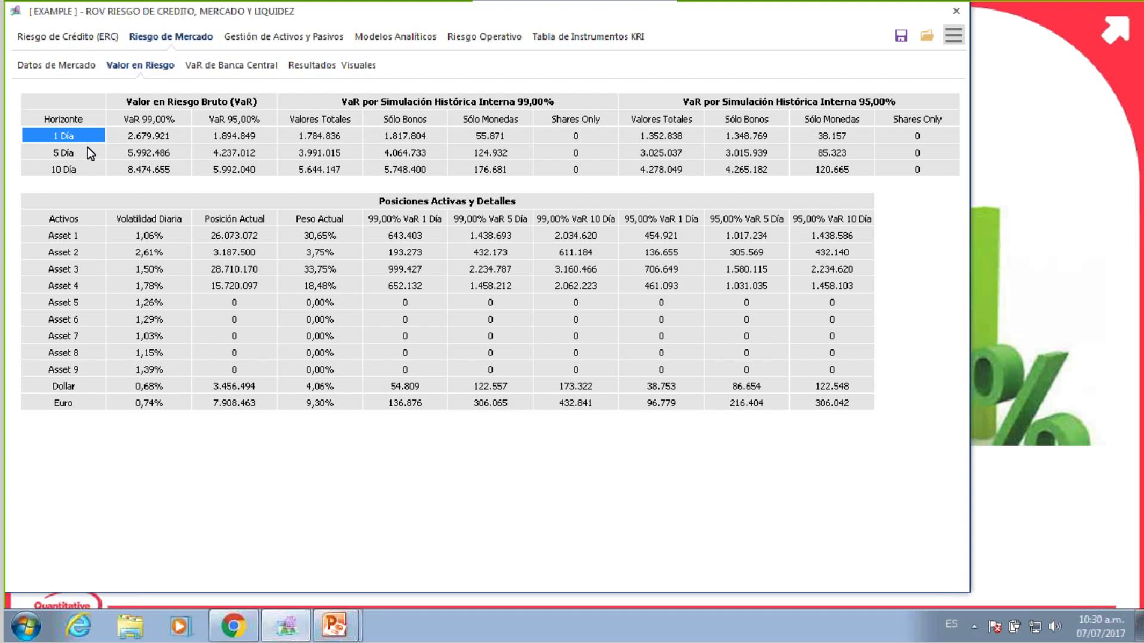
pyautogui.click(90, 153)
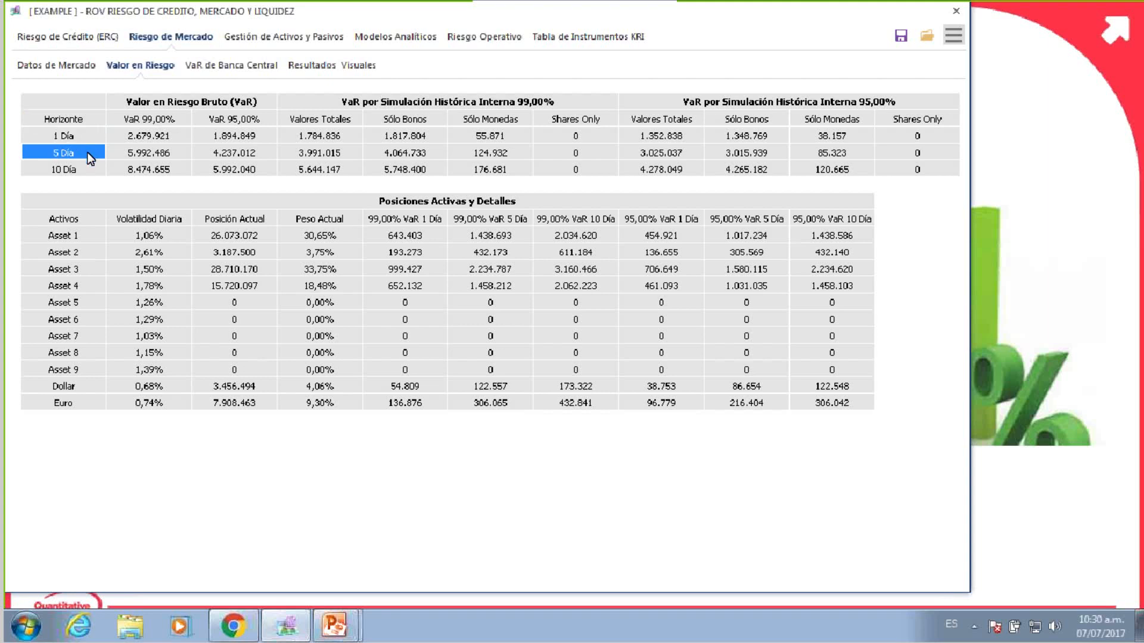
pyautogui.click(90, 172)
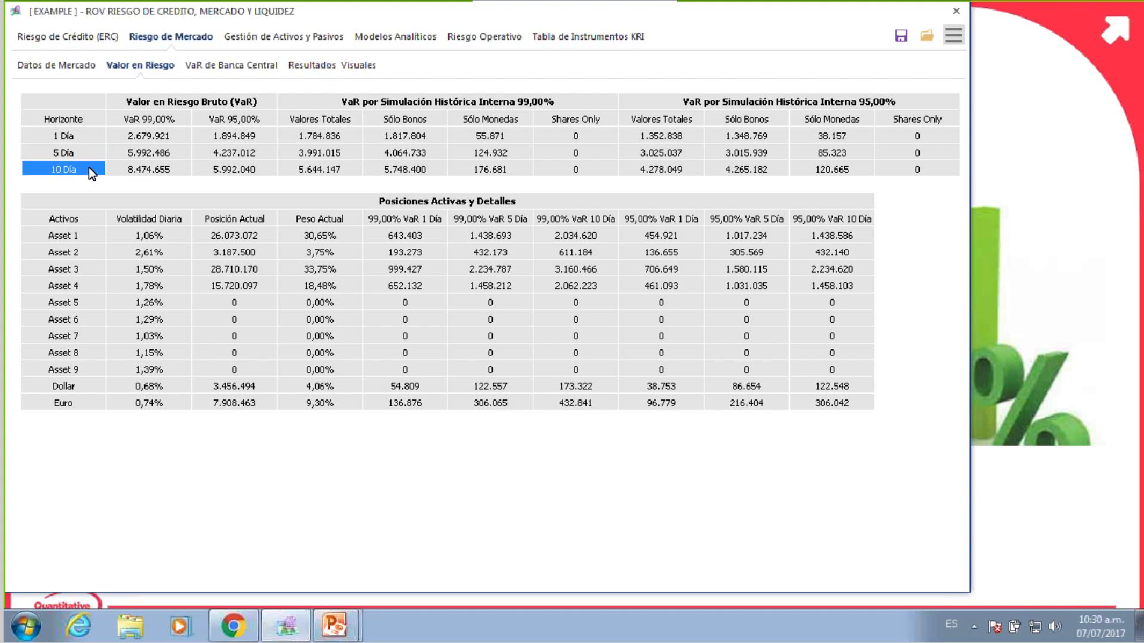
# Examine the Valor en Riesgo Bruto figures at 99,00% for the 1 to 10 day horizons.
pyautogui.click(168, 123)
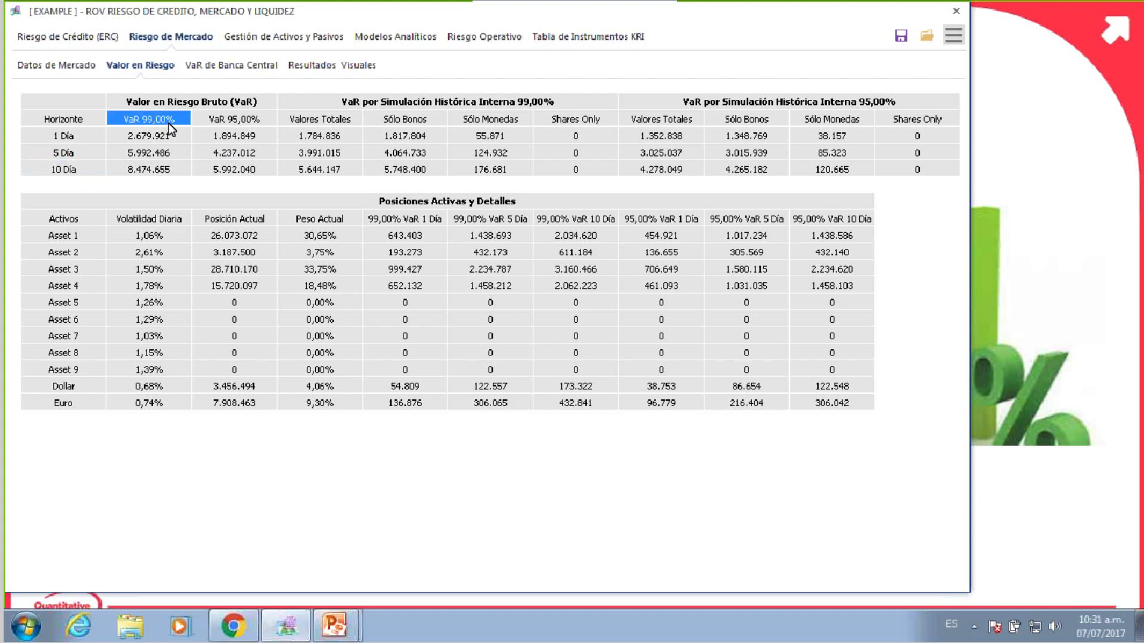
pyautogui.moveTo(161, 101); pyautogui.dragTo(213, 177)
pyautogui.click(123, 118)
pyautogui.click(142, 134)
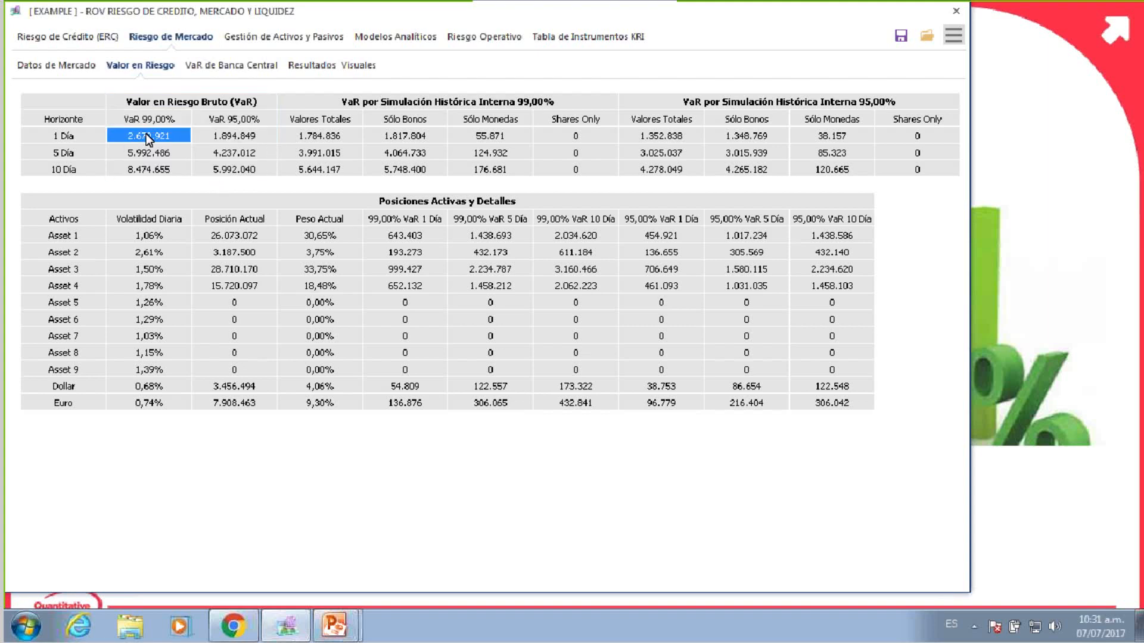
pyautogui.click(157, 171)
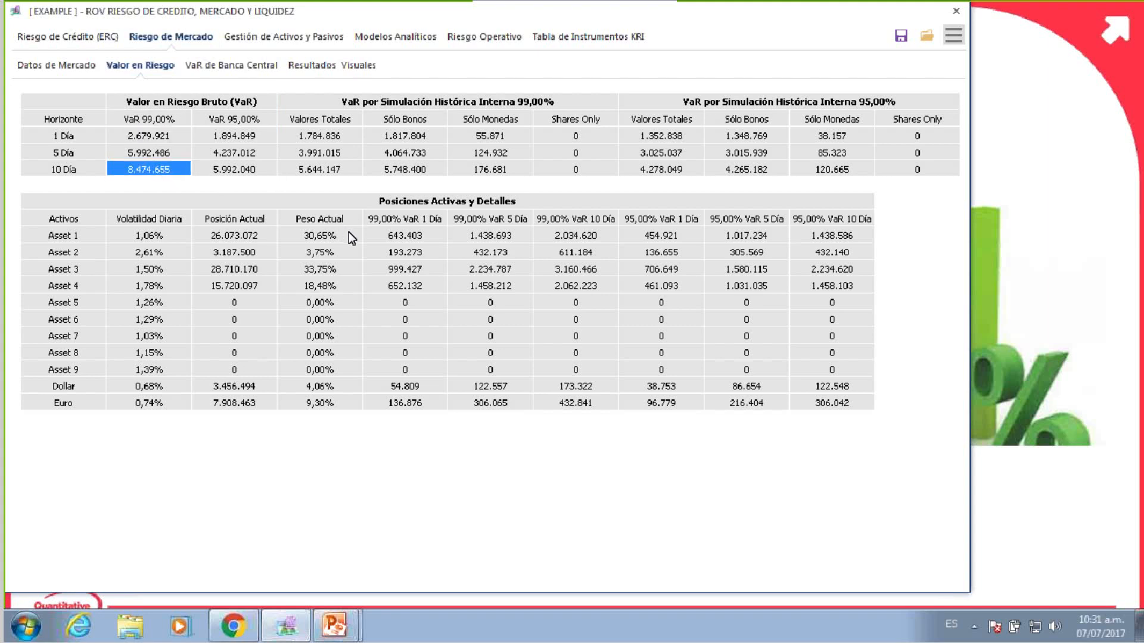
pyautogui.click(234, 120)
pyautogui.moveTo(167, 125); pyautogui.dragTo(173, 161)
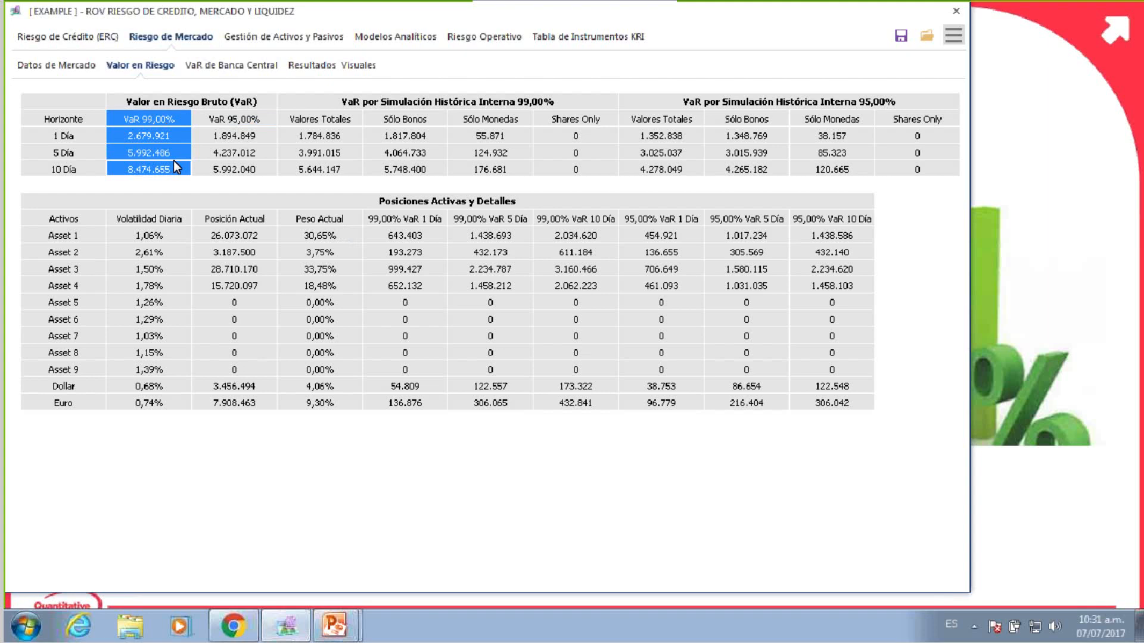
# Compare the gross VaR 99,00% column with the VaR 95,00% column across all horizons.
pyautogui.click(152, 121)
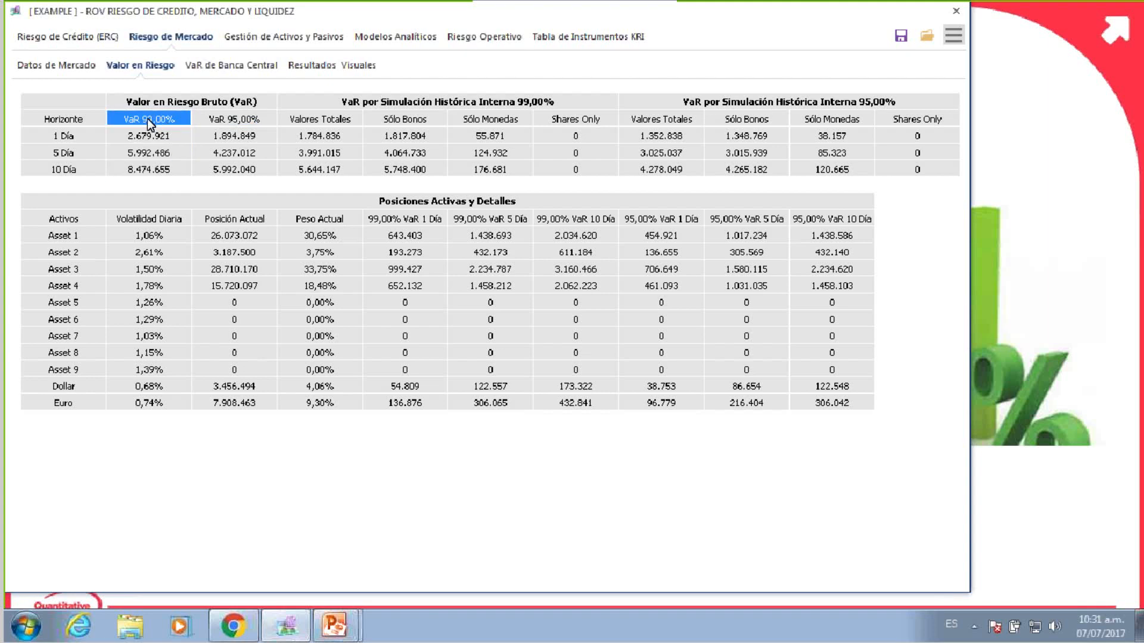
pyautogui.moveTo(151, 129); pyautogui.dragTo(159, 164)
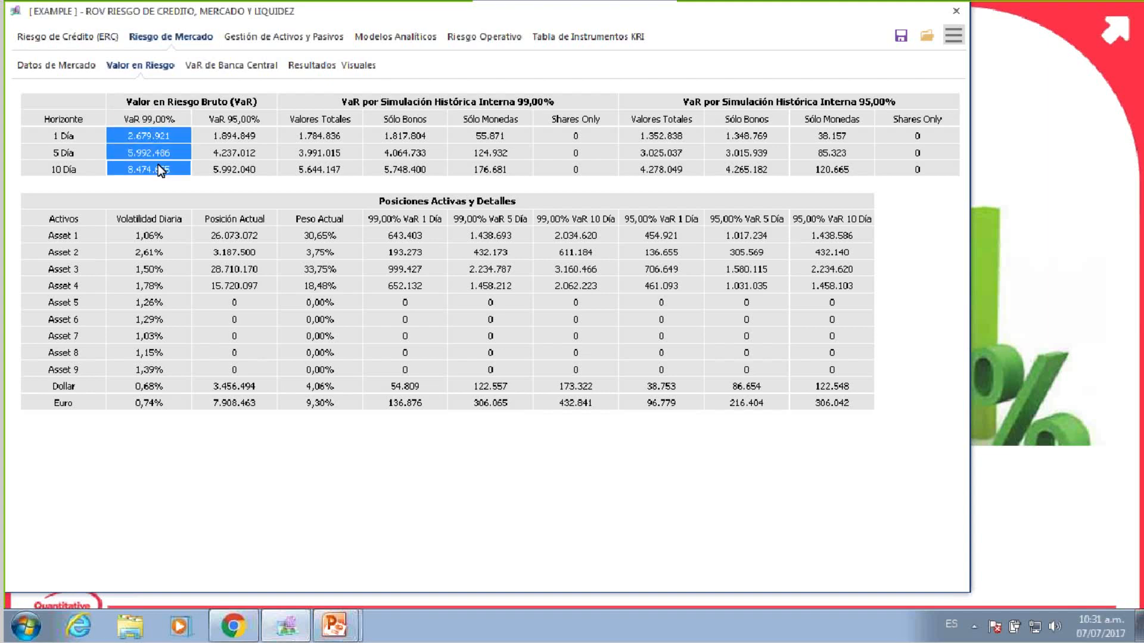
pyautogui.click(228, 117)
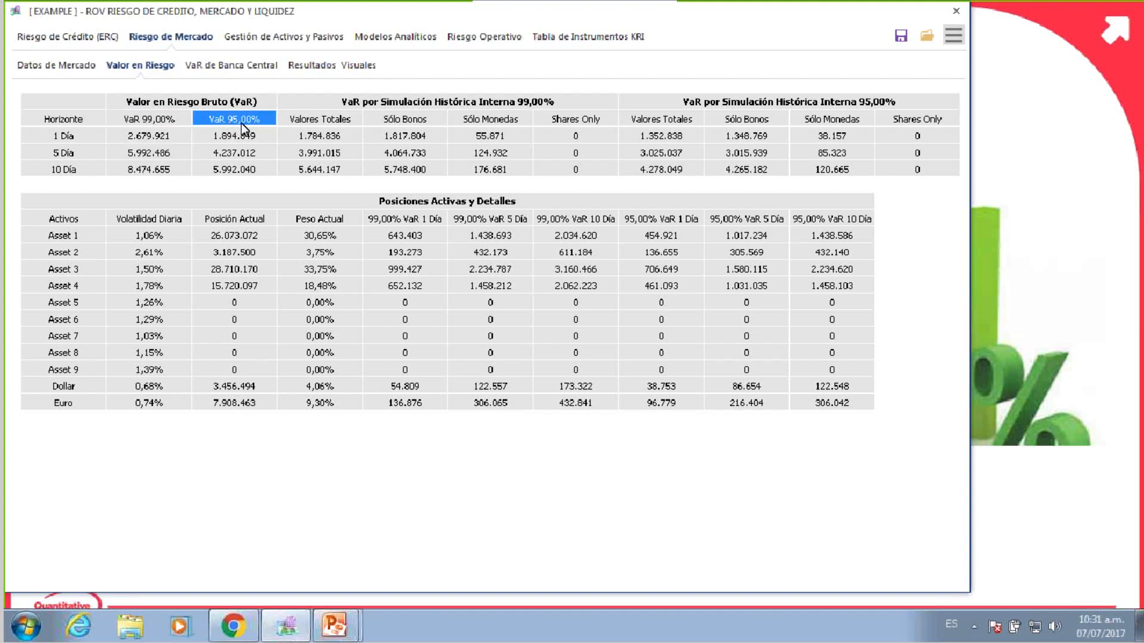
pyautogui.moveTo(241, 124); pyautogui.dragTo(243, 169)
pyautogui.click(211, 138)
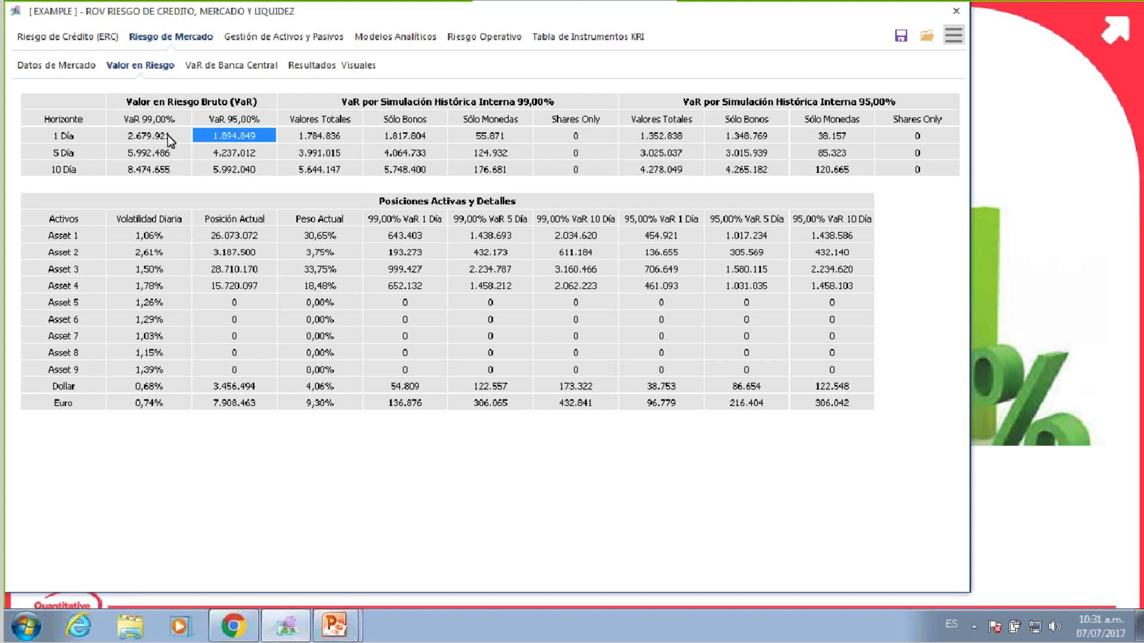
pyautogui.click(159, 119)
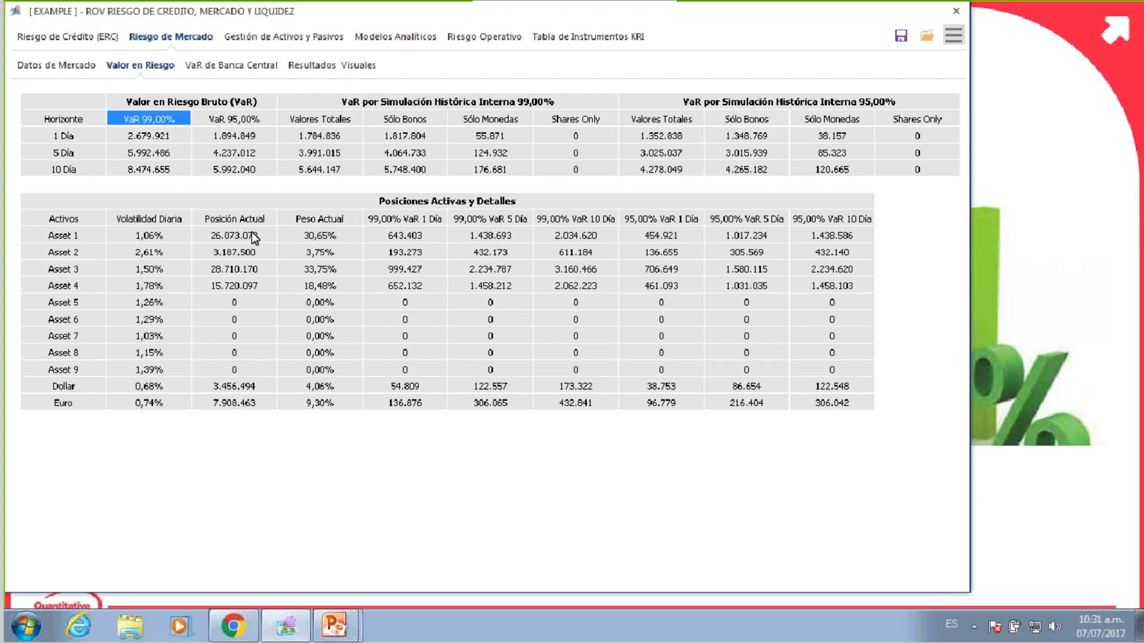
# Switch to PowerPoint to show the "¿Por qué es importante el VaR?" slide, go back to the EWMA slide, and return to the ROV risk software.
pyautogui.click(985, 279)
pyautogui.click(1106, 352)
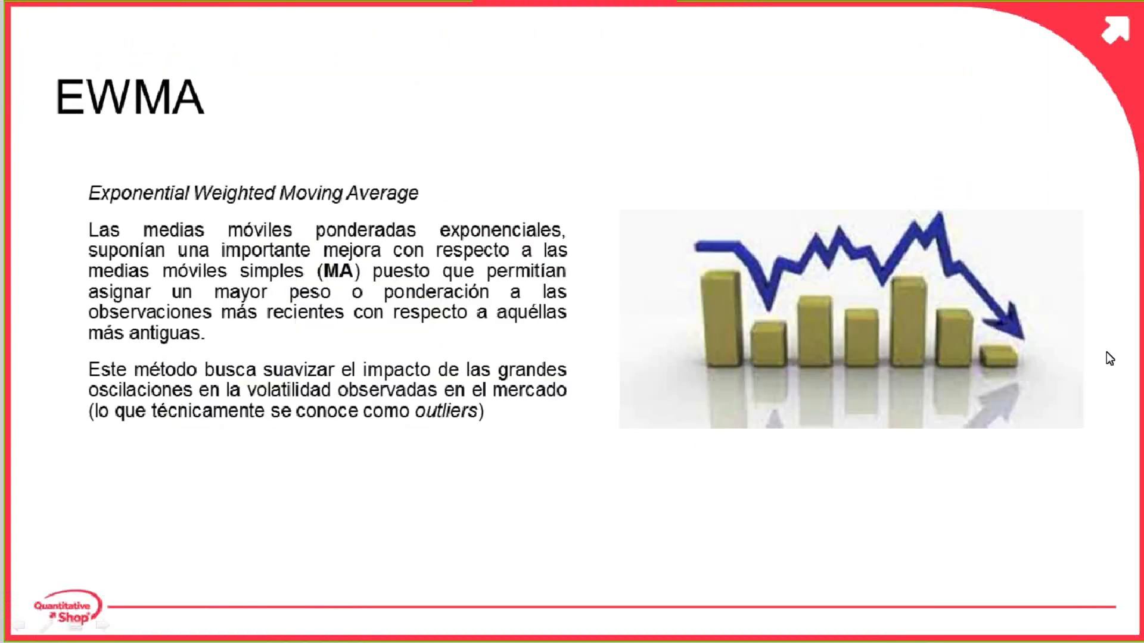
pyautogui.click(1106, 352)
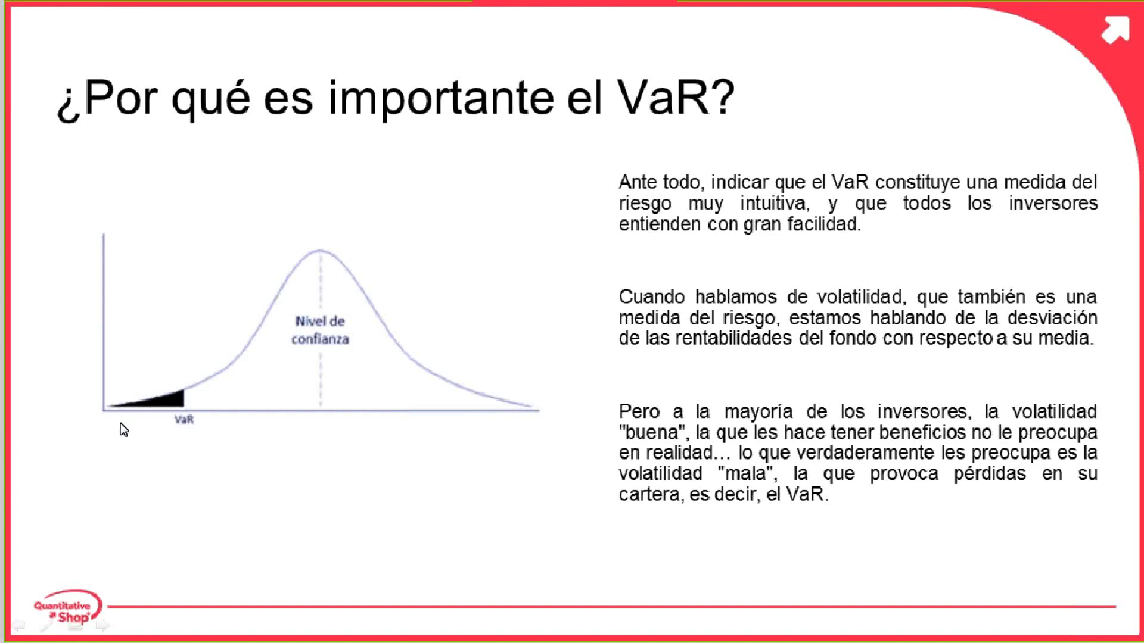
pyautogui.press('Right')
pyautogui.press('Right')
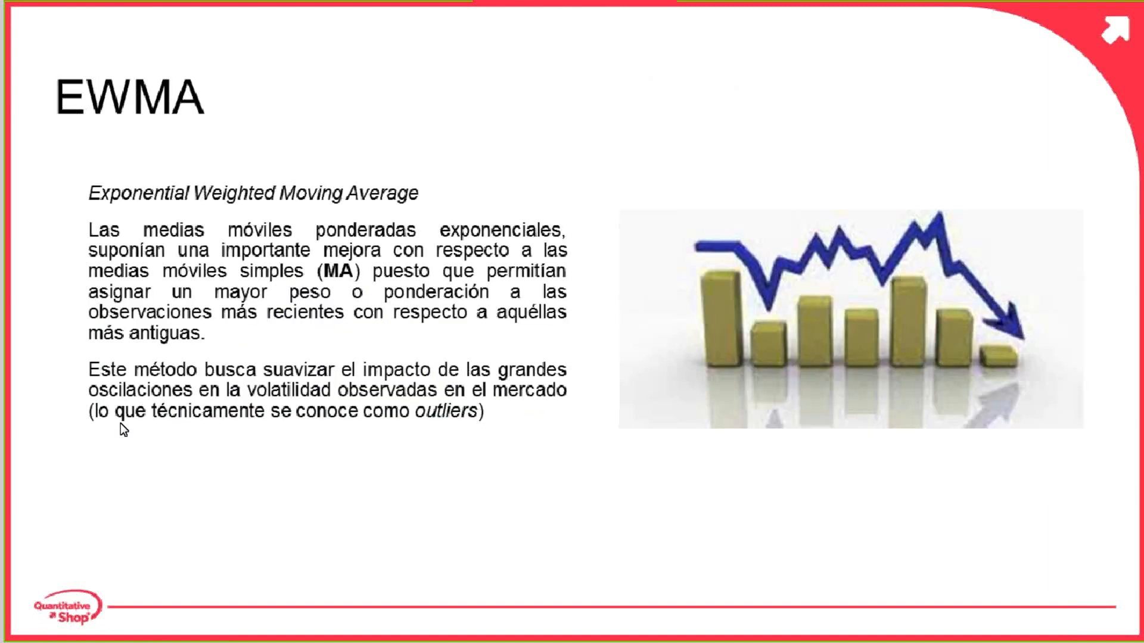
pyautogui.hotkey('alt', 'Tab')
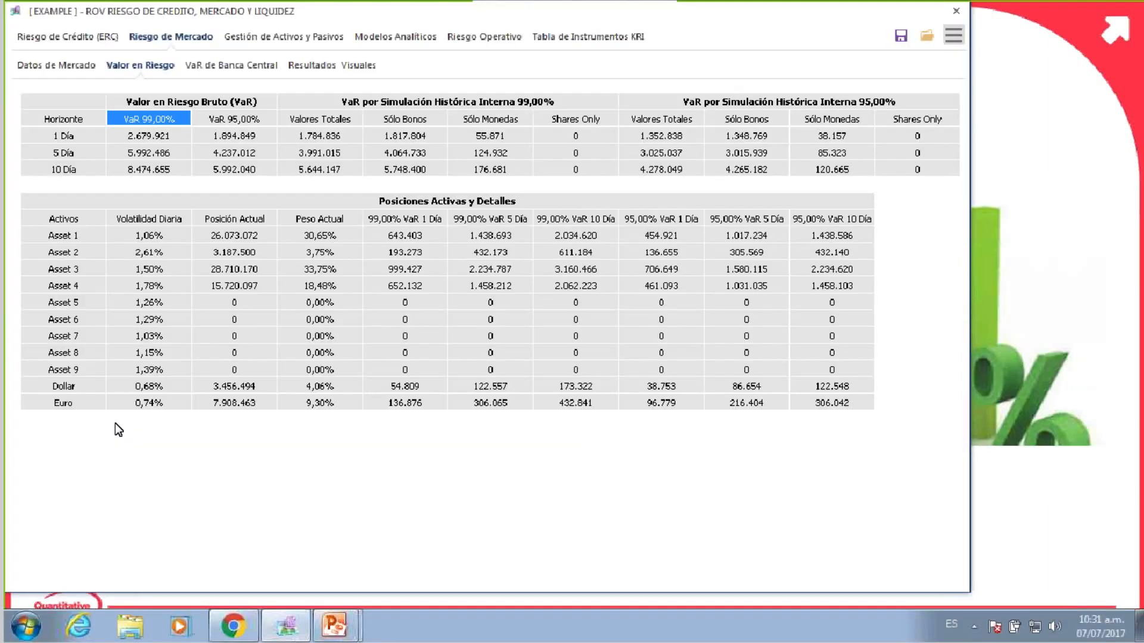
# Compare the gross VaR block with the 99,00% internal historical simulation, examining its Valores Totales and Sólo Bonos columns.
pyautogui.moveTo(163, 120); pyautogui.dragTo(217, 174)
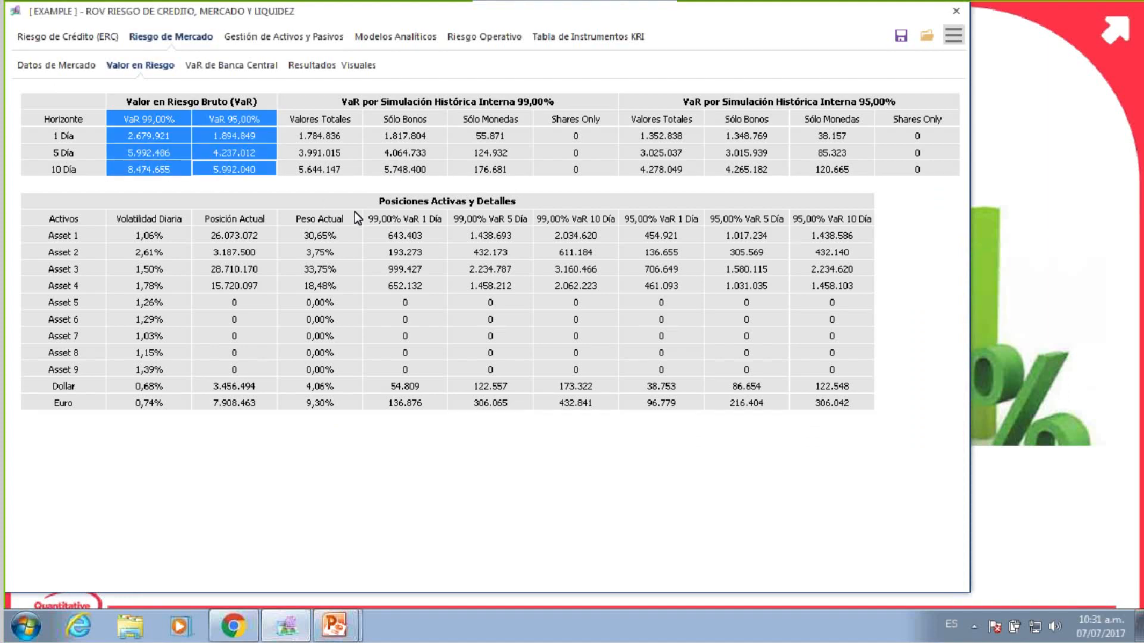
pyautogui.moveTo(481, 105); pyautogui.dragTo(491, 173)
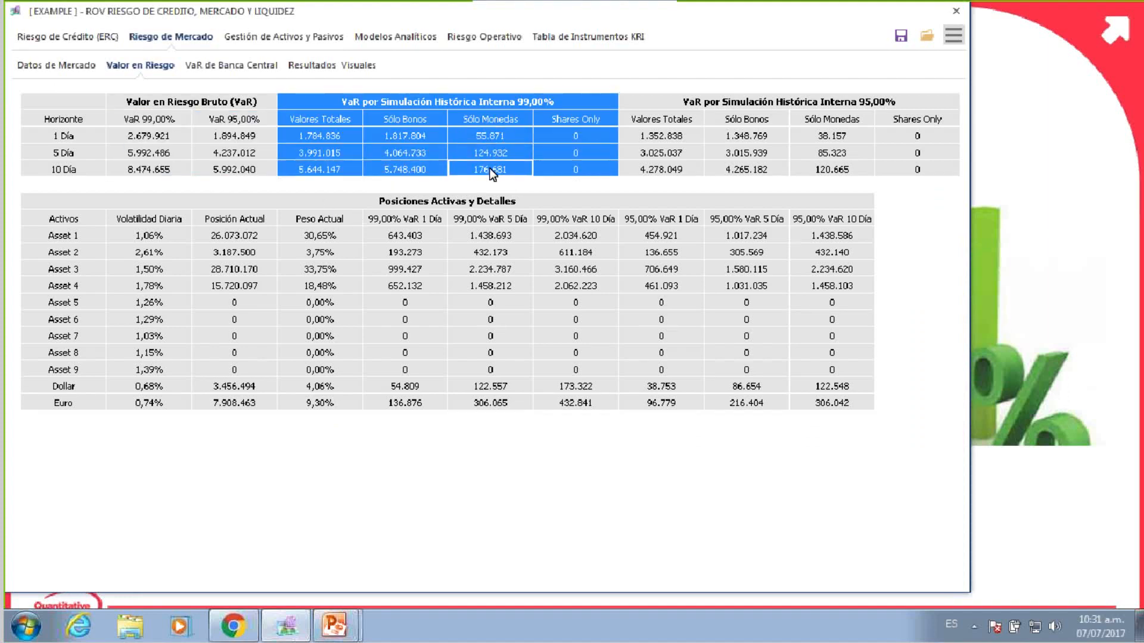
pyautogui.click(326, 116)
pyautogui.moveTo(327, 134); pyautogui.dragTo(328, 170)
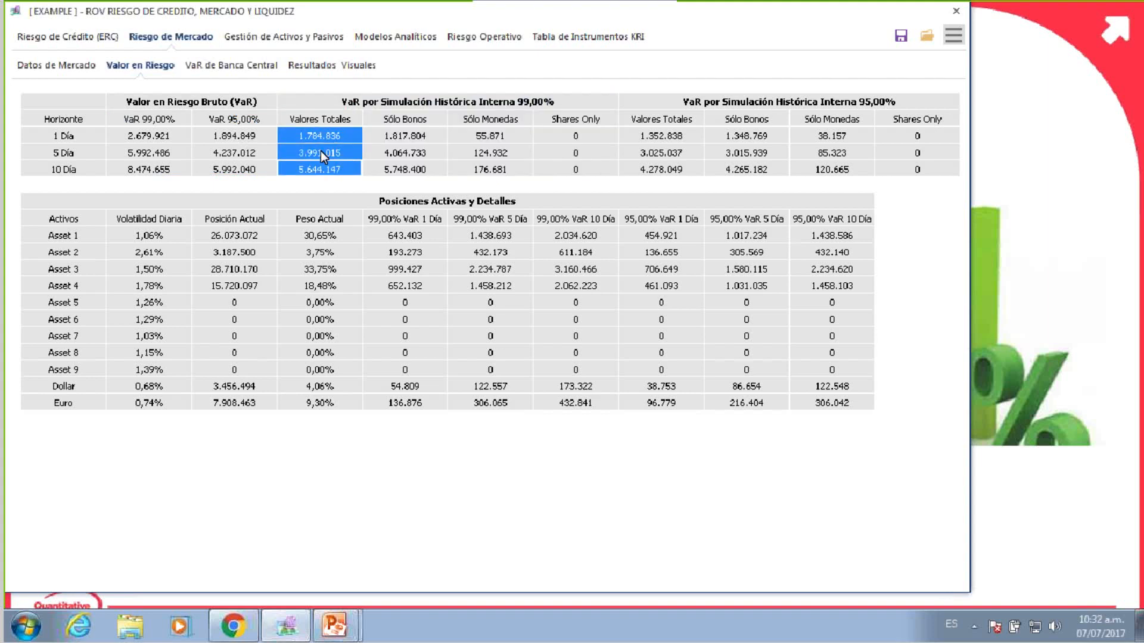
pyautogui.click(341, 121)
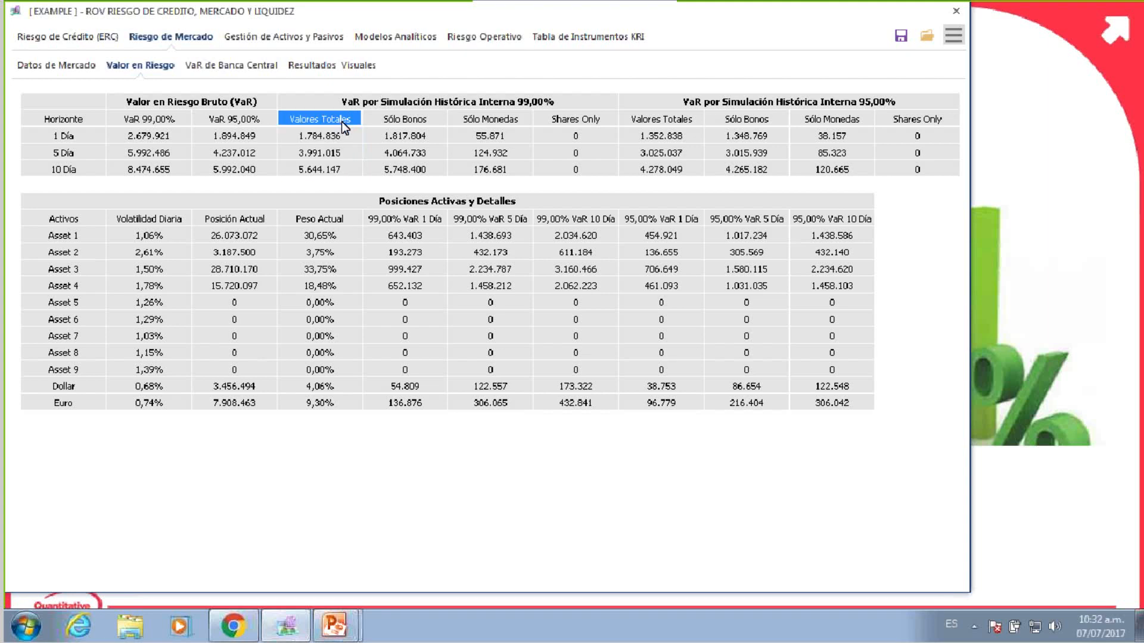
pyautogui.moveTo(397, 135); pyautogui.dragTo(464, 135)
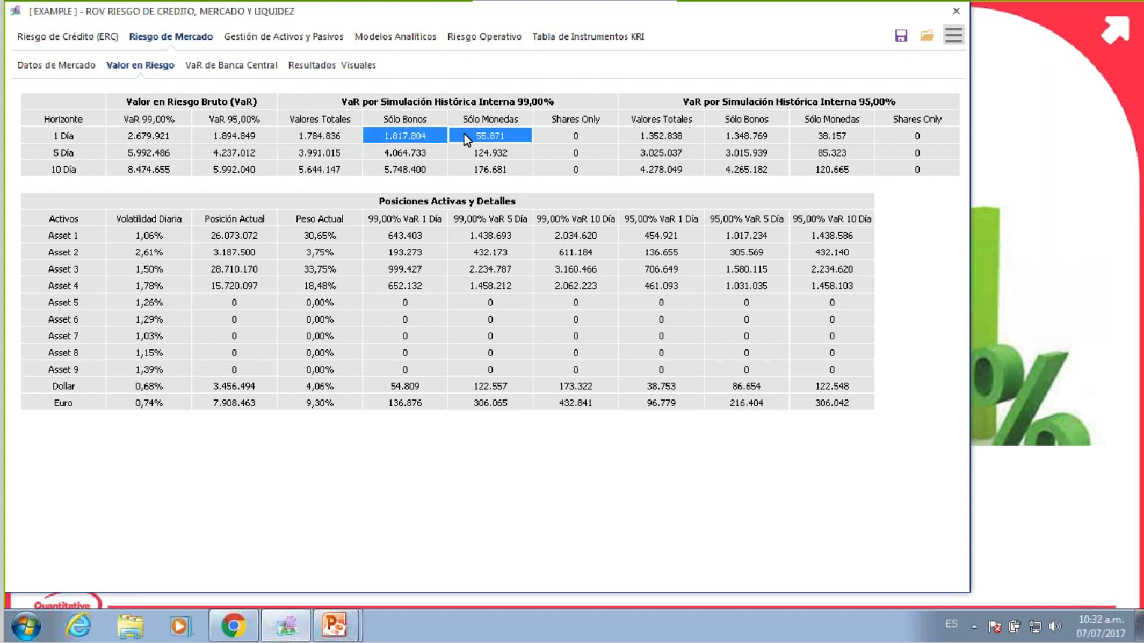
pyautogui.click(393, 113)
pyautogui.moveTo(393, 116); pyautogui.dragTo(393, 168)
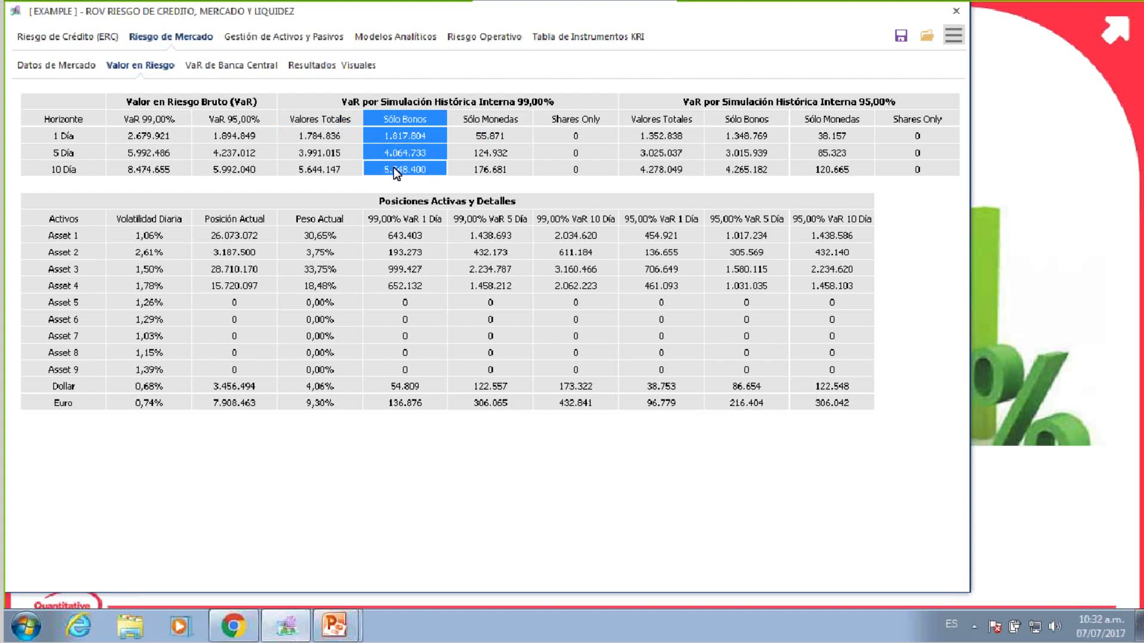
# Rename the Asset 1 column in the market data to Bono 1, and check the name in the Valor en Riesgo results.
pyautogui.click(51, 67)
pyautogui.doubleClick(144, 252)
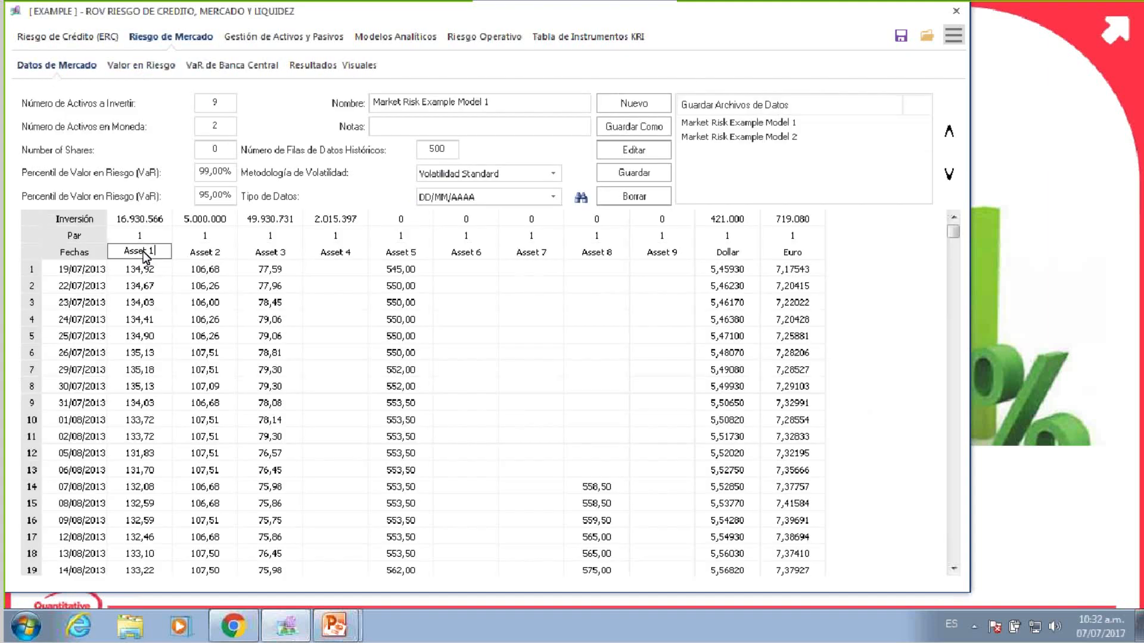
pyautogui.write('Bono 1')
pyautogui.press('Return')
pyautogui.click(160, 65)
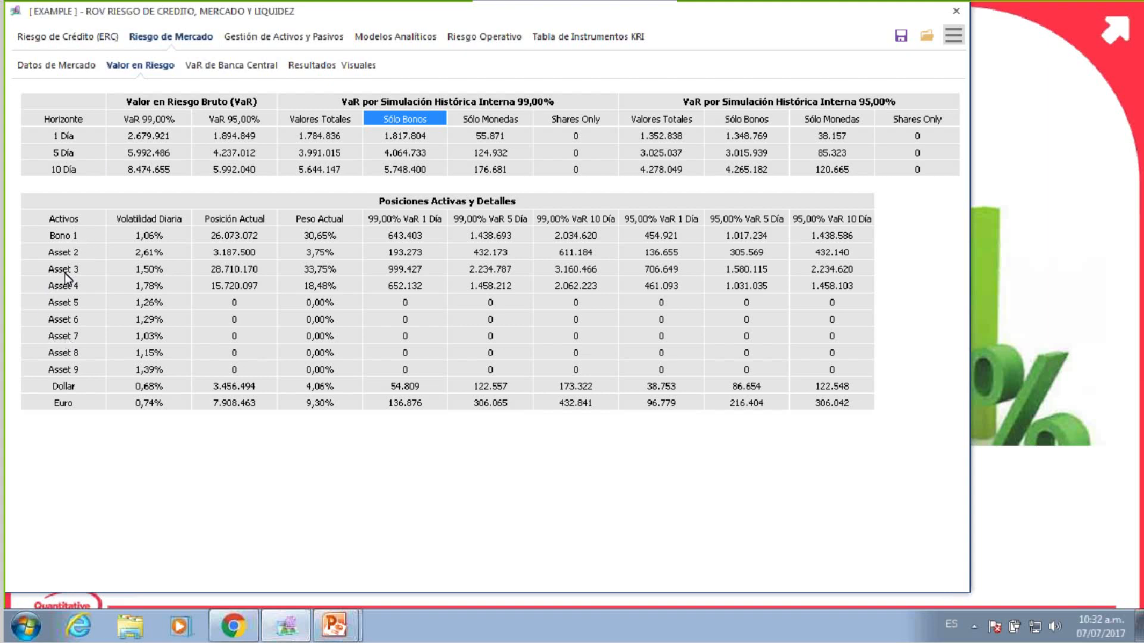
# Examine the Sólo Monedas column against the investment and currency asset counts in the market data, and return to the Valor en Riesgo results.
pyautogui.click(501, 122)
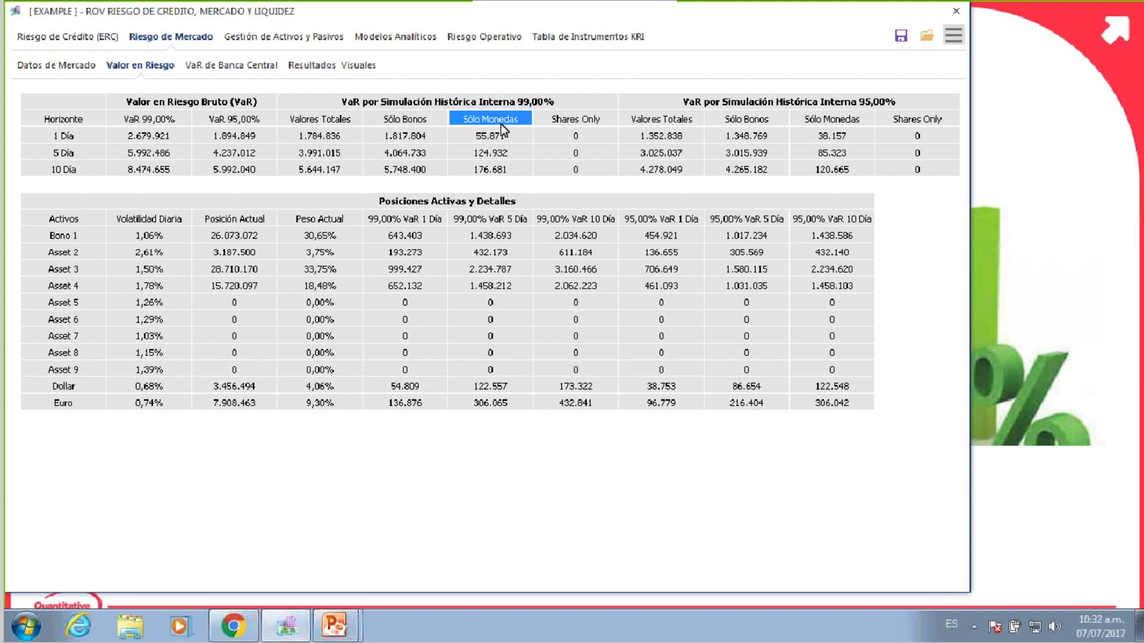
pyautogui.click(64, 62)
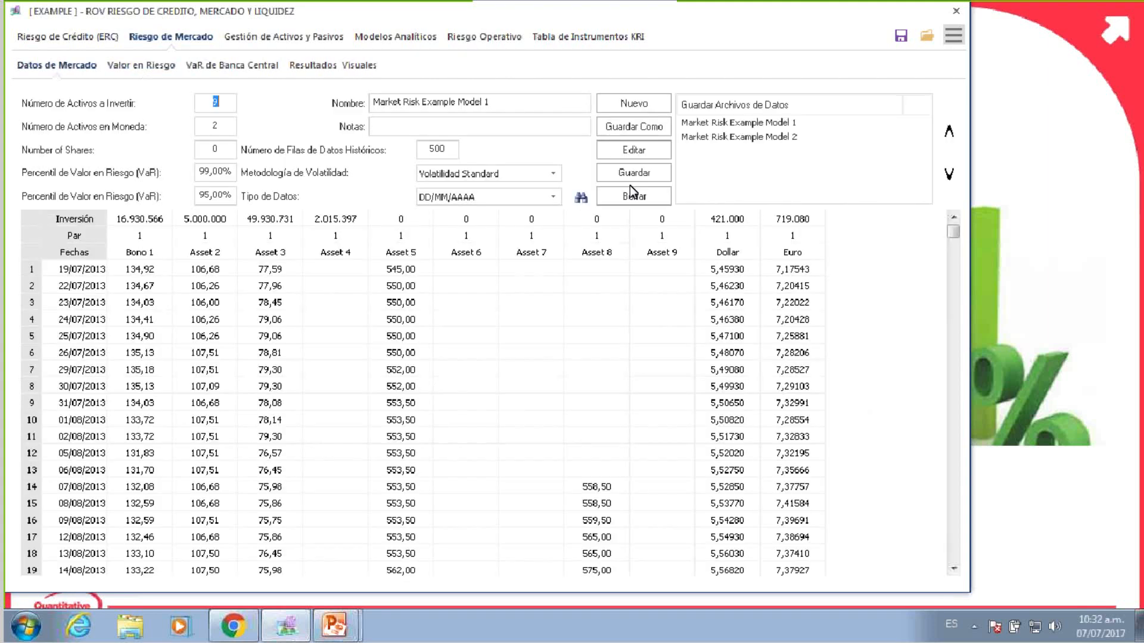
pyautogui.click(218, 100)
pyautogui.doubleClick(217, 101)
pyautogui.doubleClick(216, 125)
pyautogui.click(220, 127)
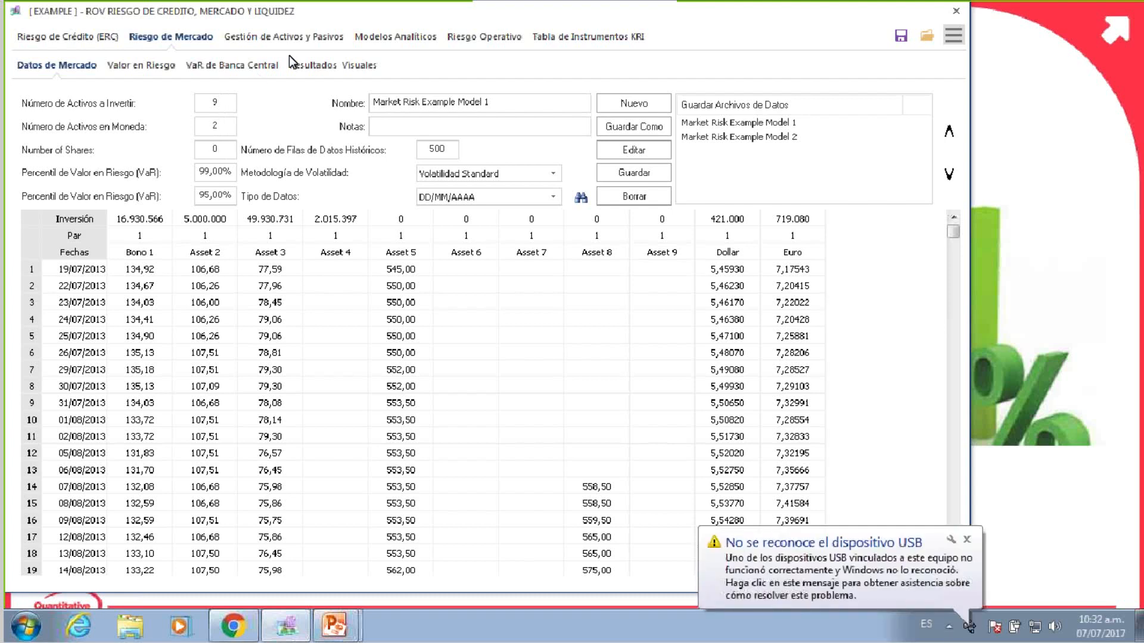
pyautogui.click(135, 67)
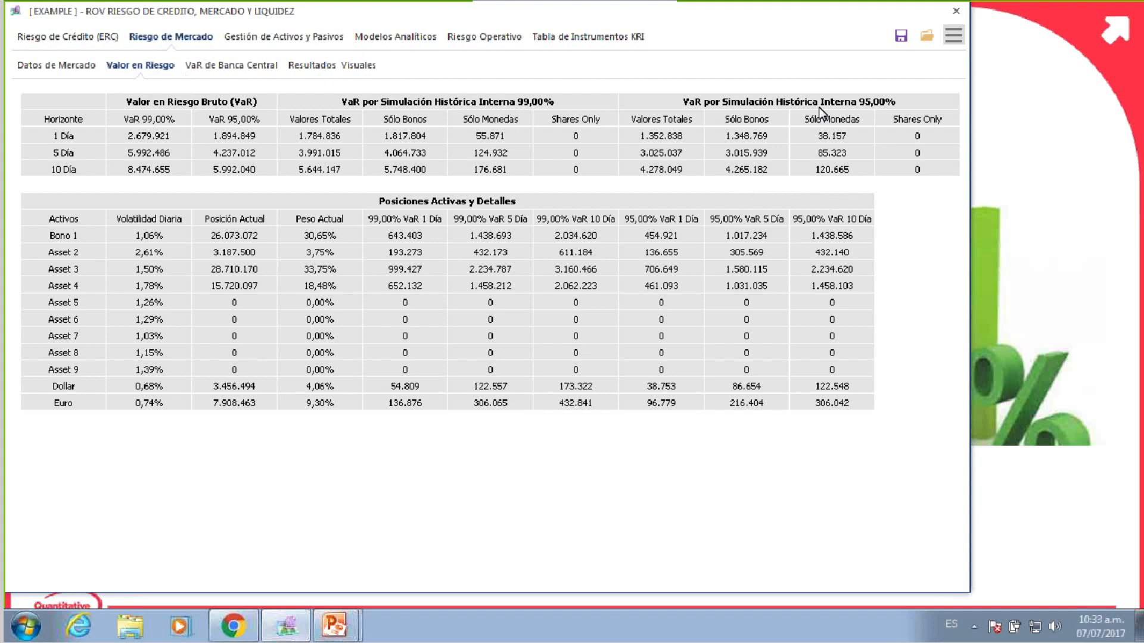
# Examine the 95,00% internal historical simulation block column by column, and highlight all VaR values across the three horizons.
pyautogui.click(768, 109)
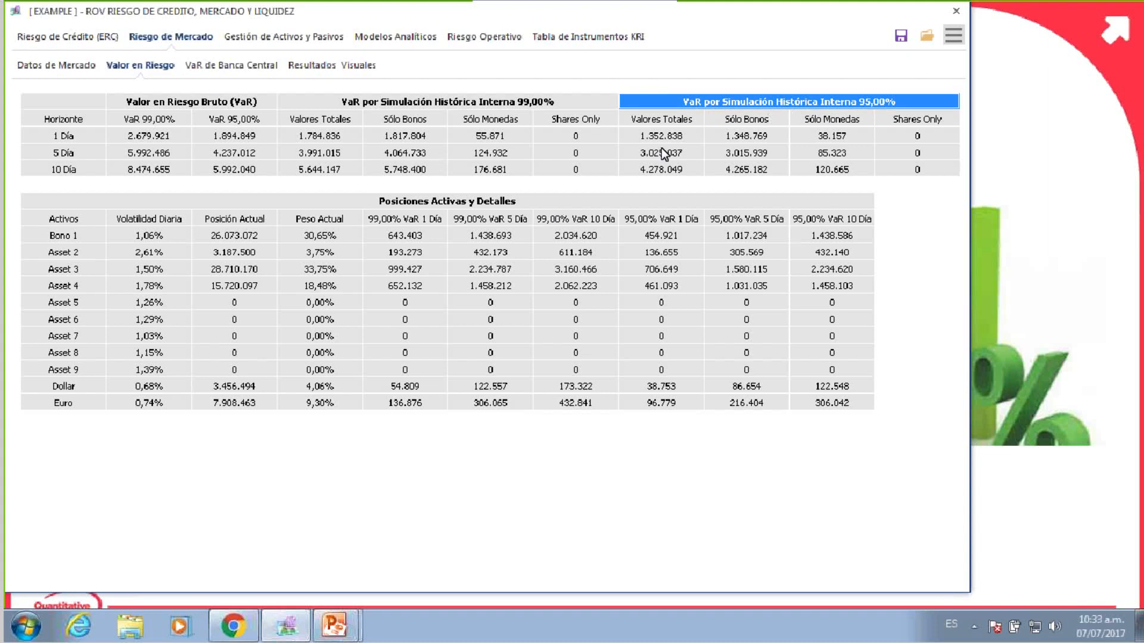
pyautogui.click(670, 121)
pyautogui.click(748, 119)
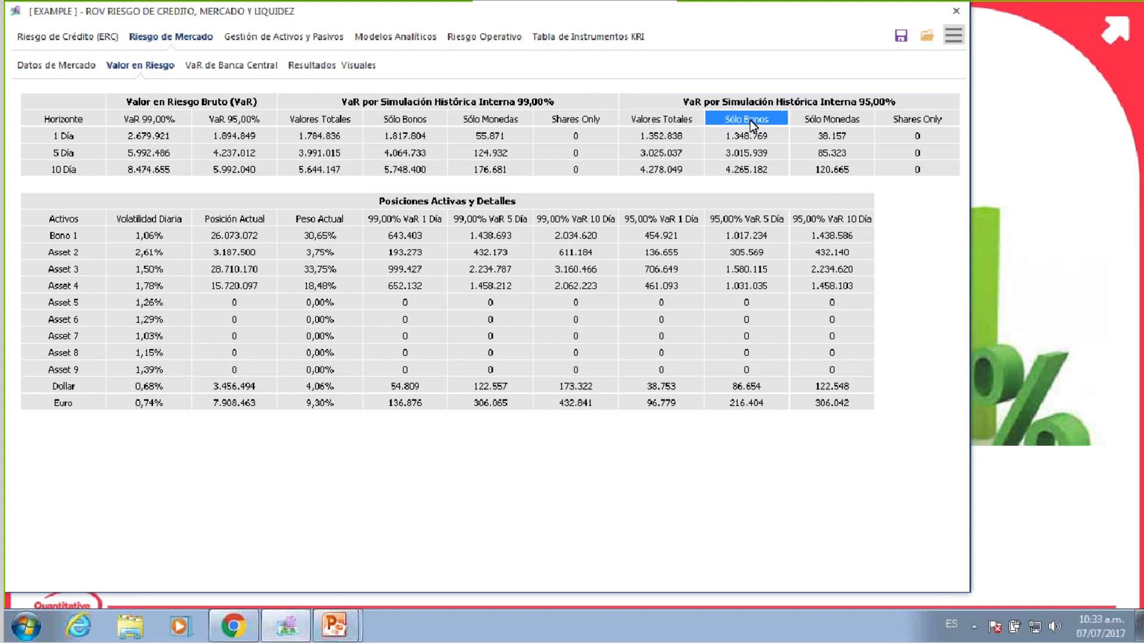
pyautogui.click(799, 123)
pyautogui.click(926, 120)
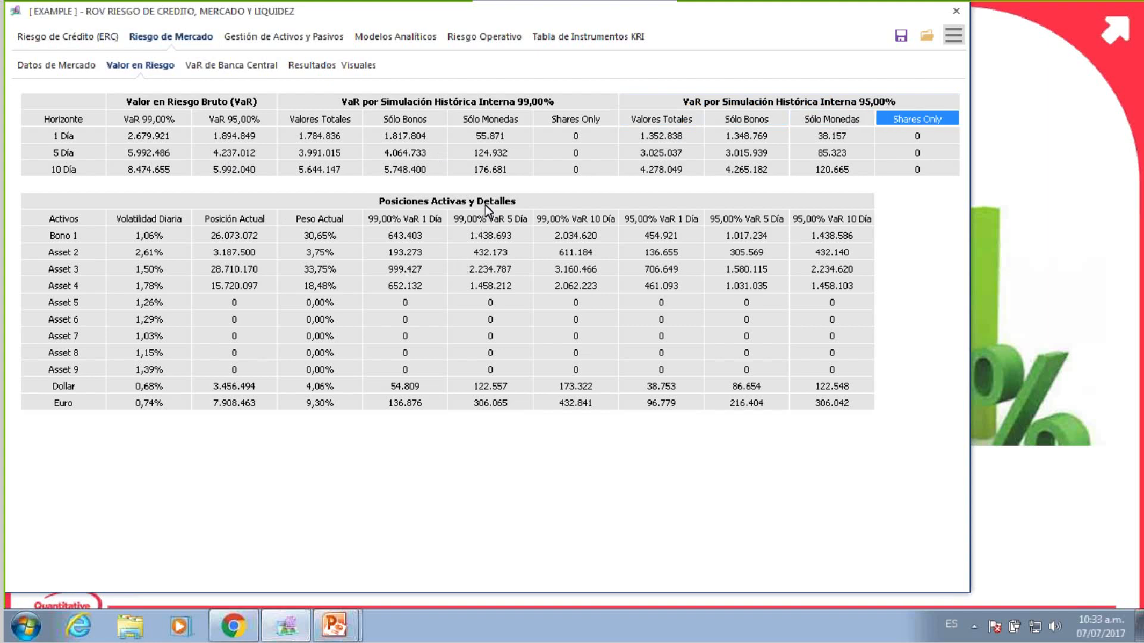
pyautogui.moveTo(921, 169); pyautogui.dragTo(168, 143)
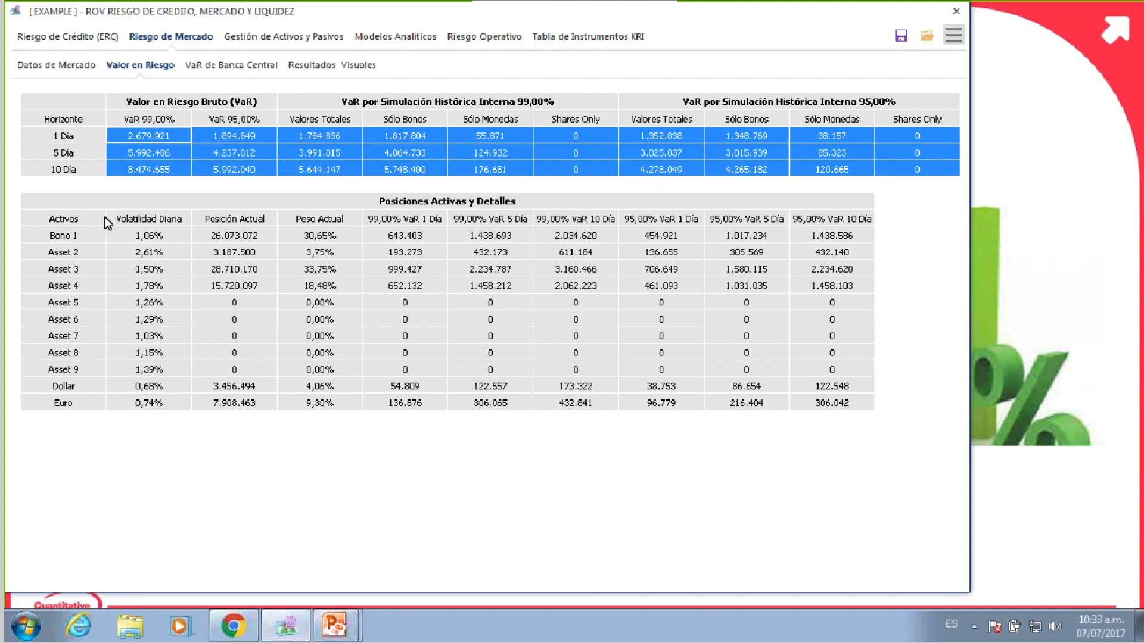
# Examine the Posiciones Activas y Detalles table, its list of assets and the Volatilidad Diaria of Bono 1.
pyautogui.click(145, 237)
pyautogui.moveTo(414, 199); pyautogui.dragTo(477, 414)
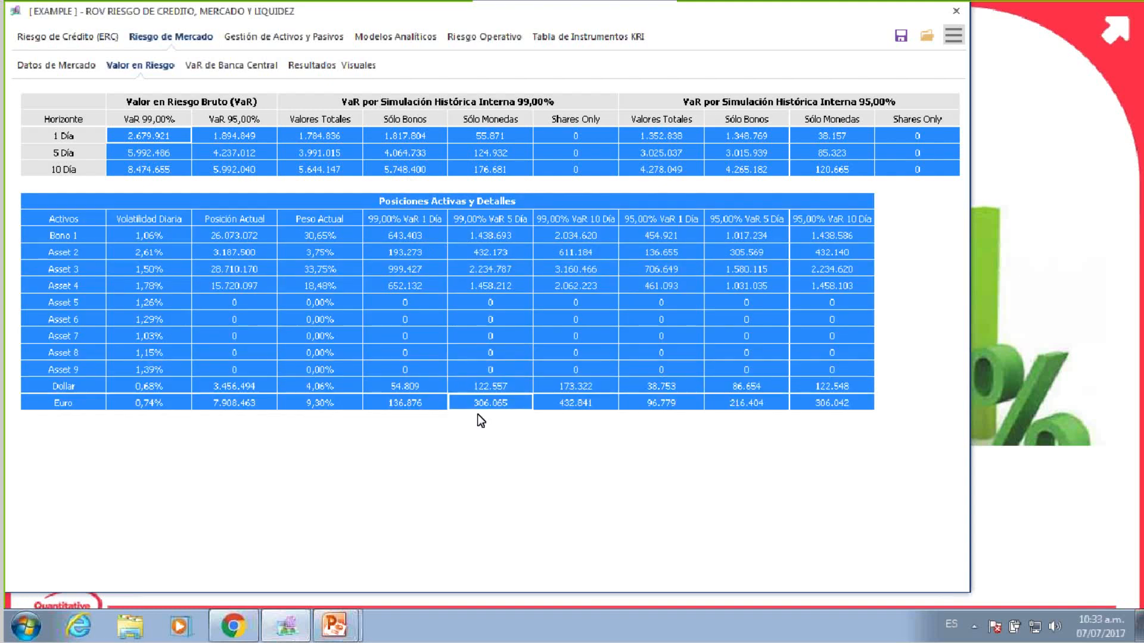
pyautogui.click(202, 219)
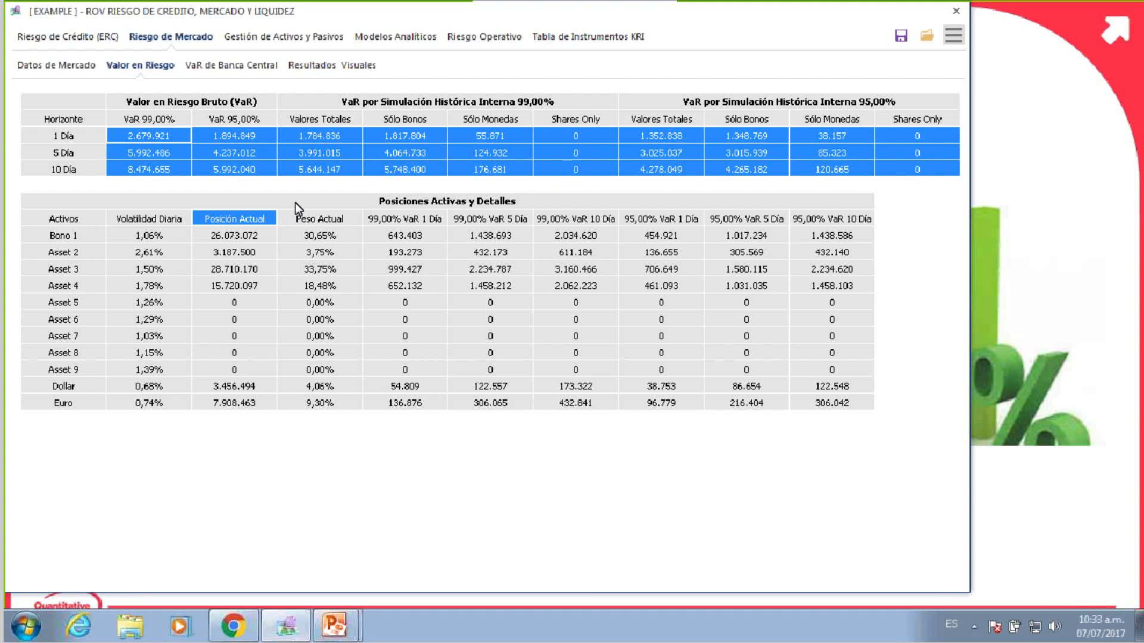
pyautogui.moveTo(65, 237); pyautogui.dragTo(66, 395)
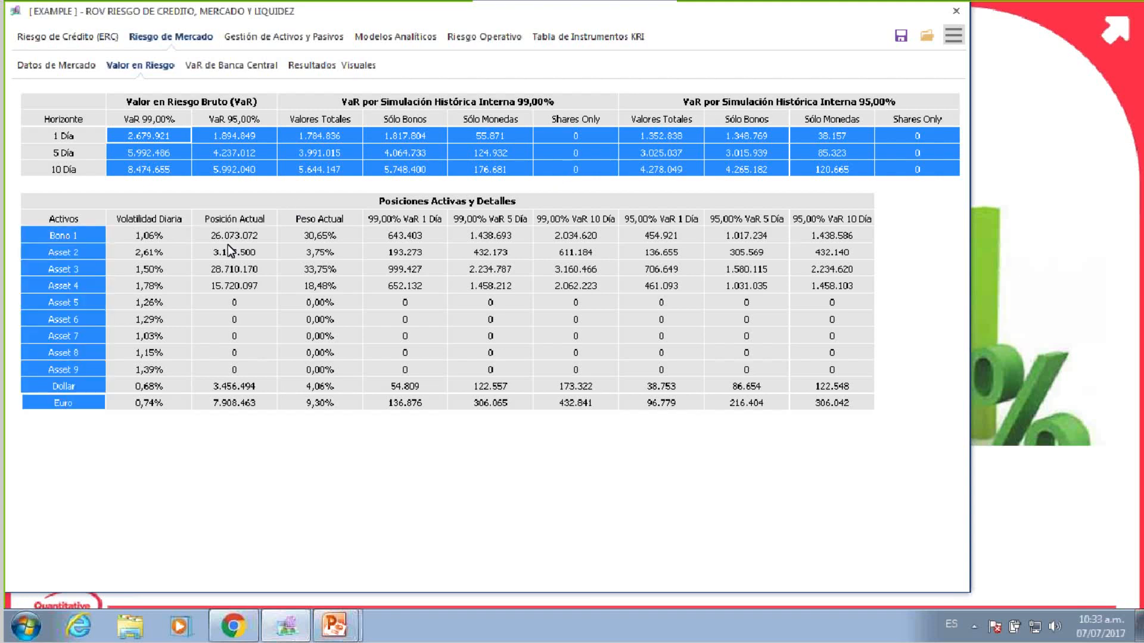
pyautogui.click(168, 222)
pyautogui.click(167, 235)
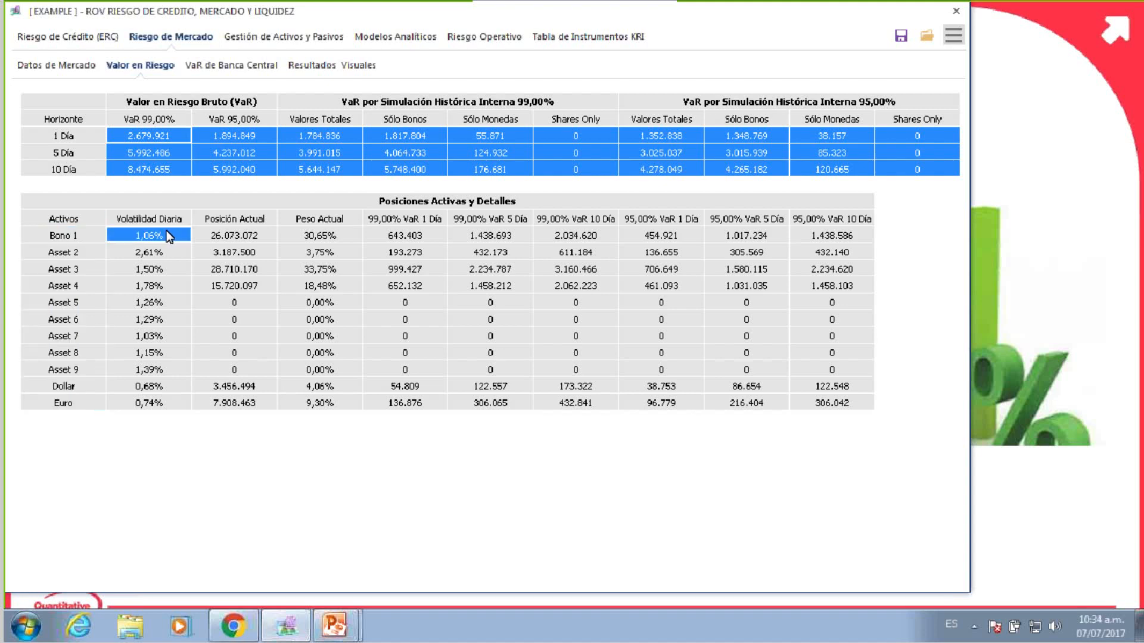
pyautogui.moveTo(166, 234); pyautogui.dragTo(83, 240)
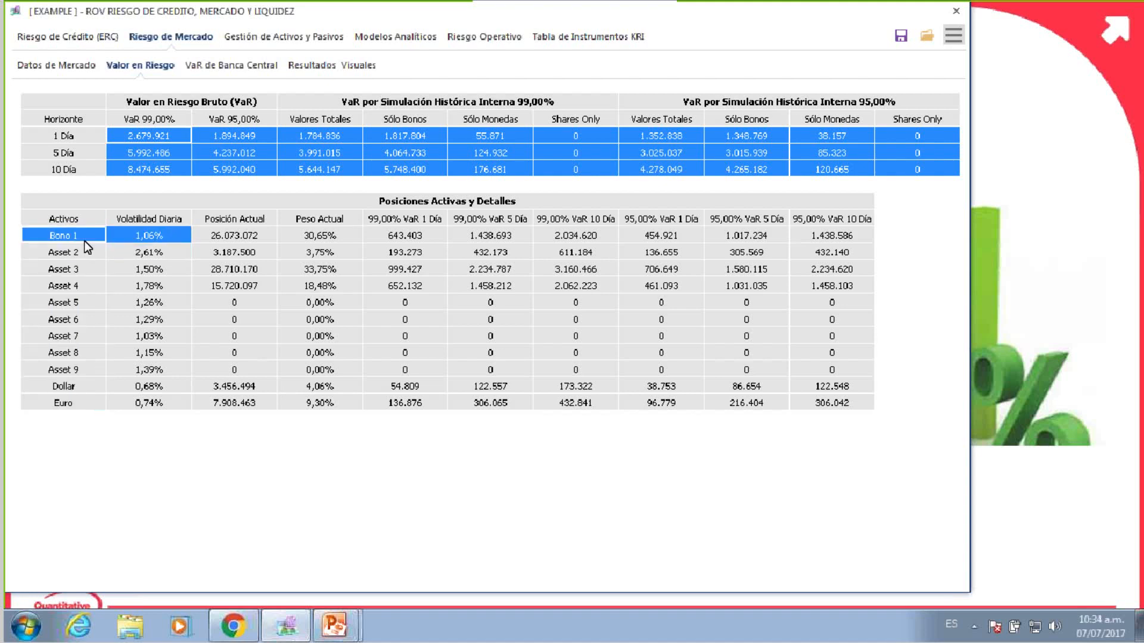
# Examine the Posición Actual and Peso Actual of Bono 1, and highlight the weights of all assets.
pyautogui.click(260, 222)
pyautogui.click(260, 233)
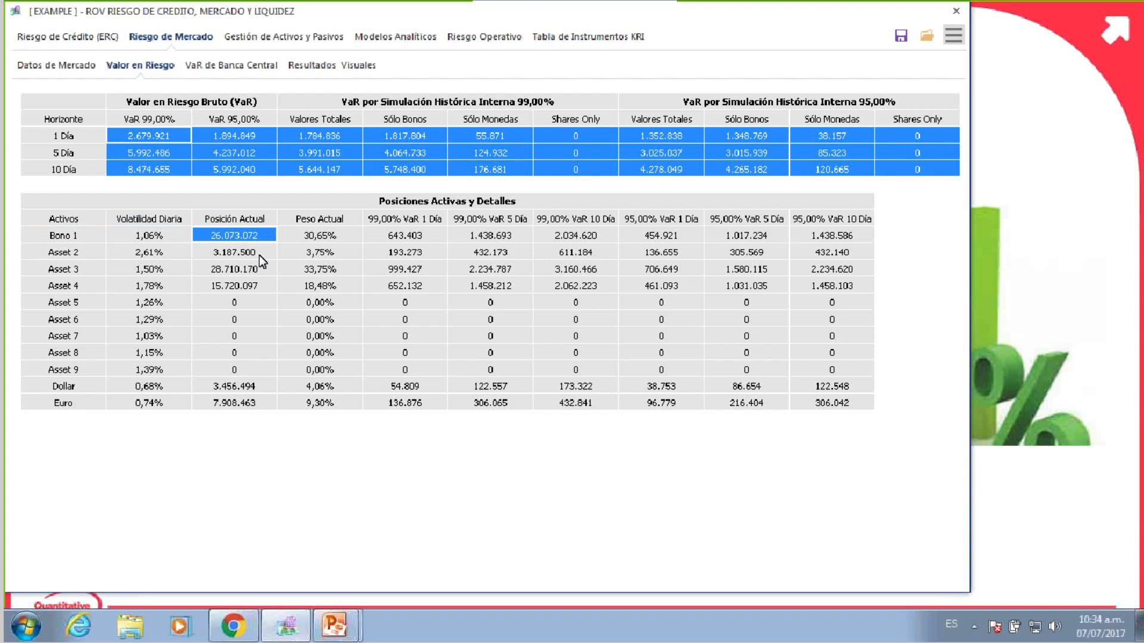
pyautogui.click(338, 236)
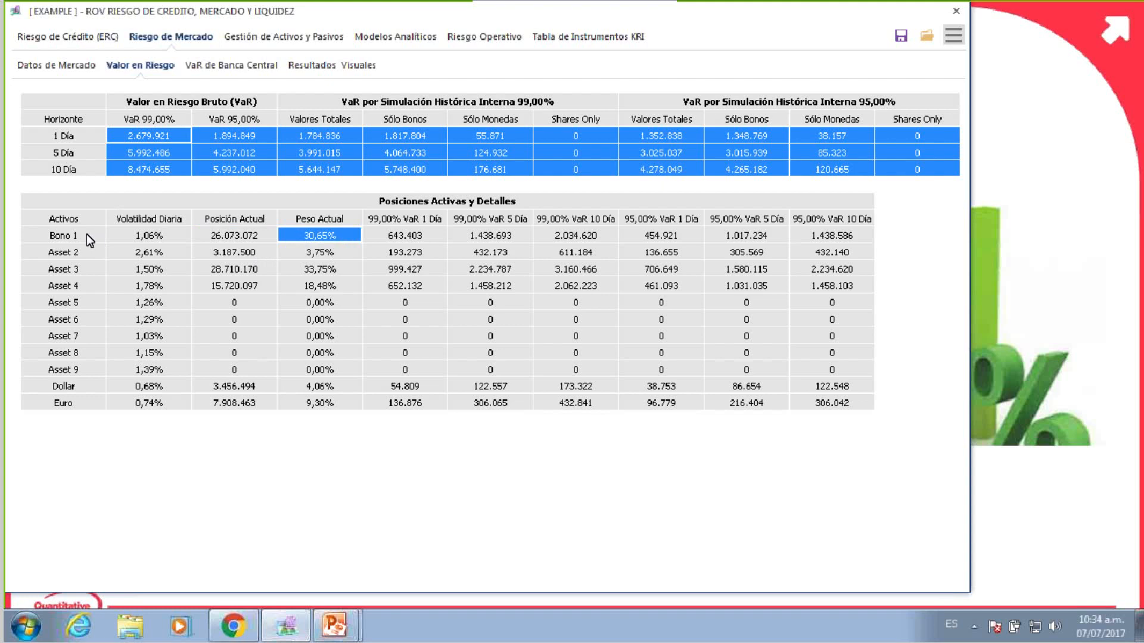
pyautogui.click(117, 235)
pyautogui.moveTo(327, 232); pyautogui.dragTo(331, 403)
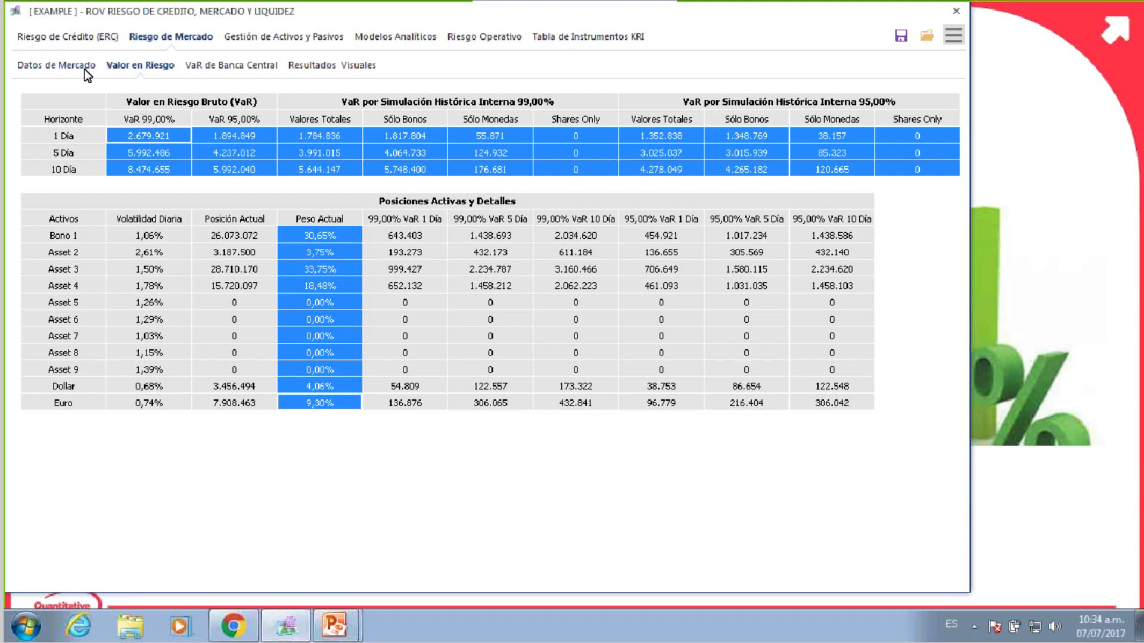
# Examine the 99,00% VaR of Bono 1 at 1, 5 and 10 days, the 95,00% headers, and the values of all assets.
pyautogui.click(432, 241)
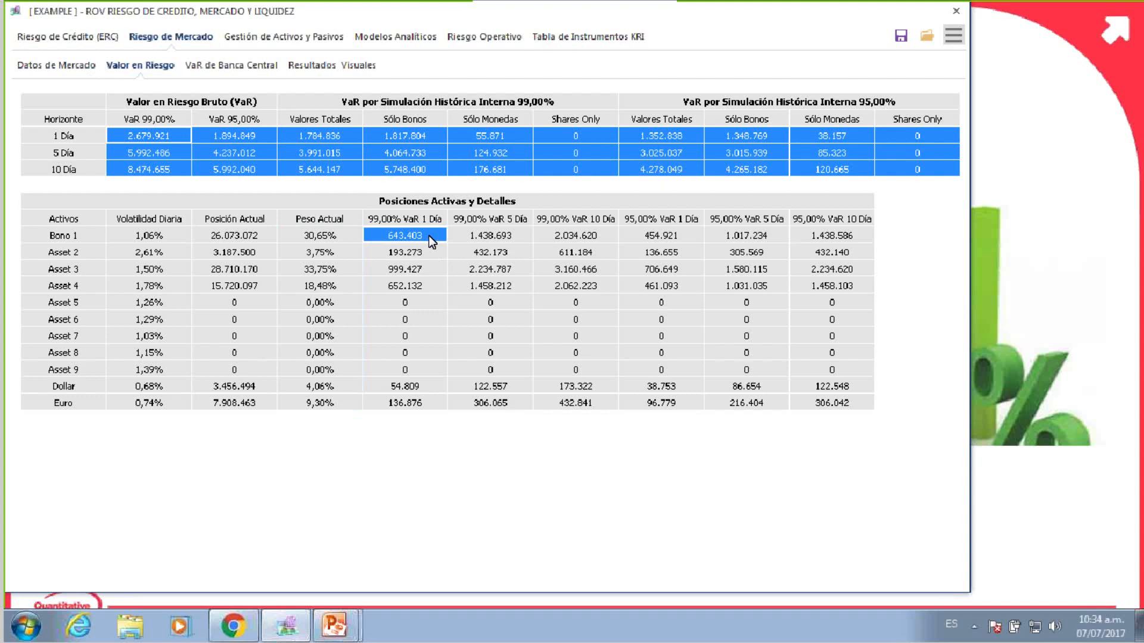
pyautogui.click(502, 235)
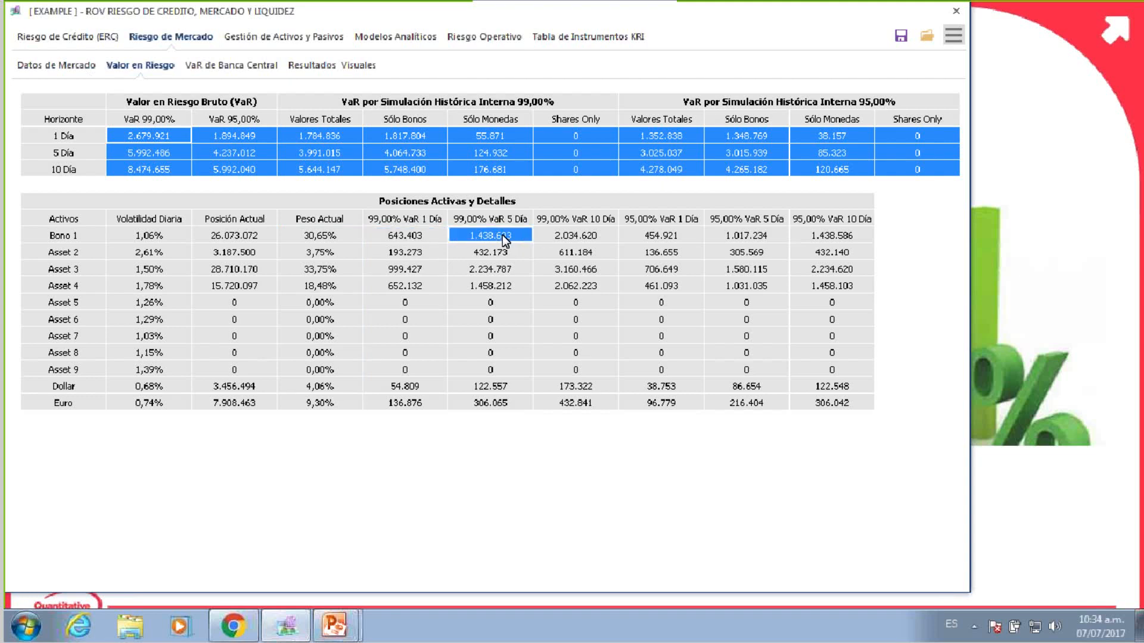
pyautogui.click(577, 234)
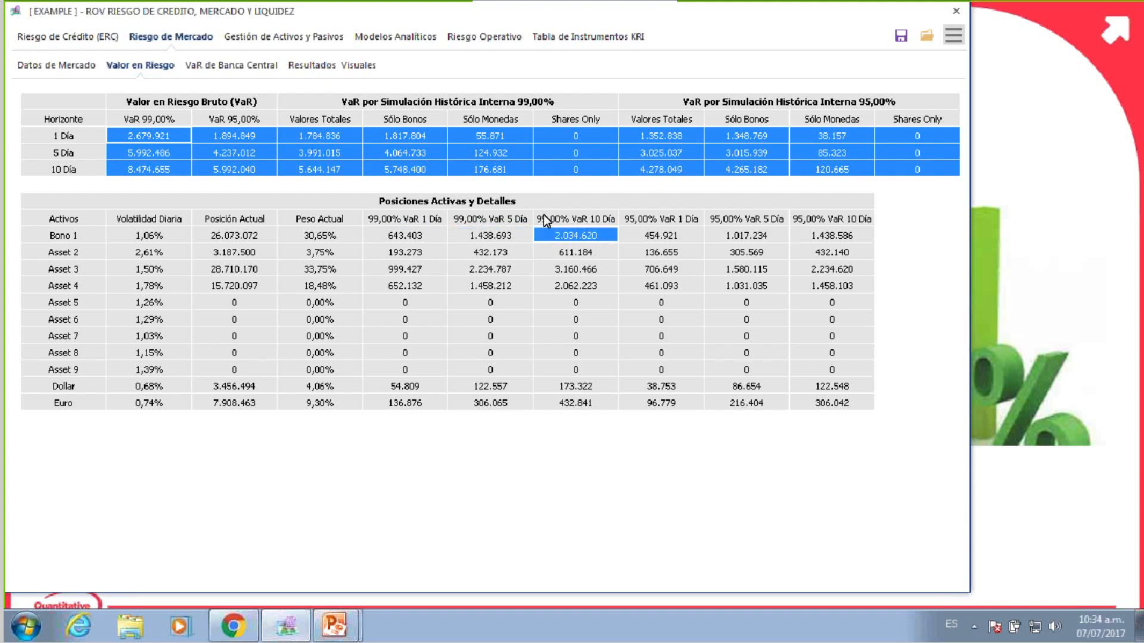
pyautogui.moveTo(543, 214); pyautogui.dragTo(705, 212)
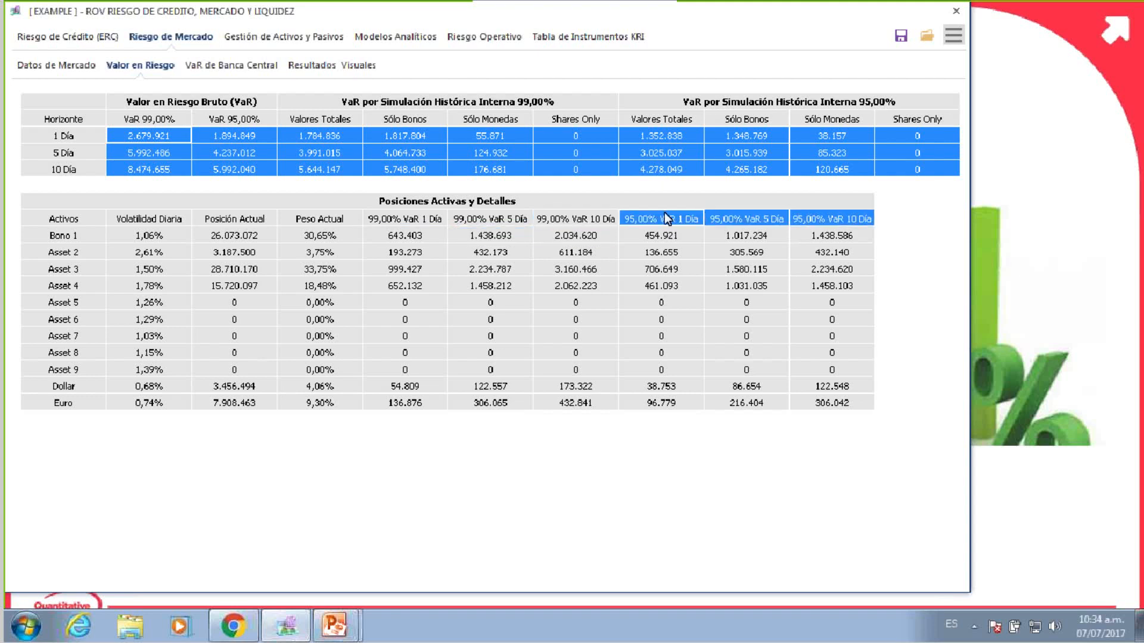
pyautogui.click(850, 236)
pyautogui.moveTo(844, 236); pyautogui.dragTo(115, 416)
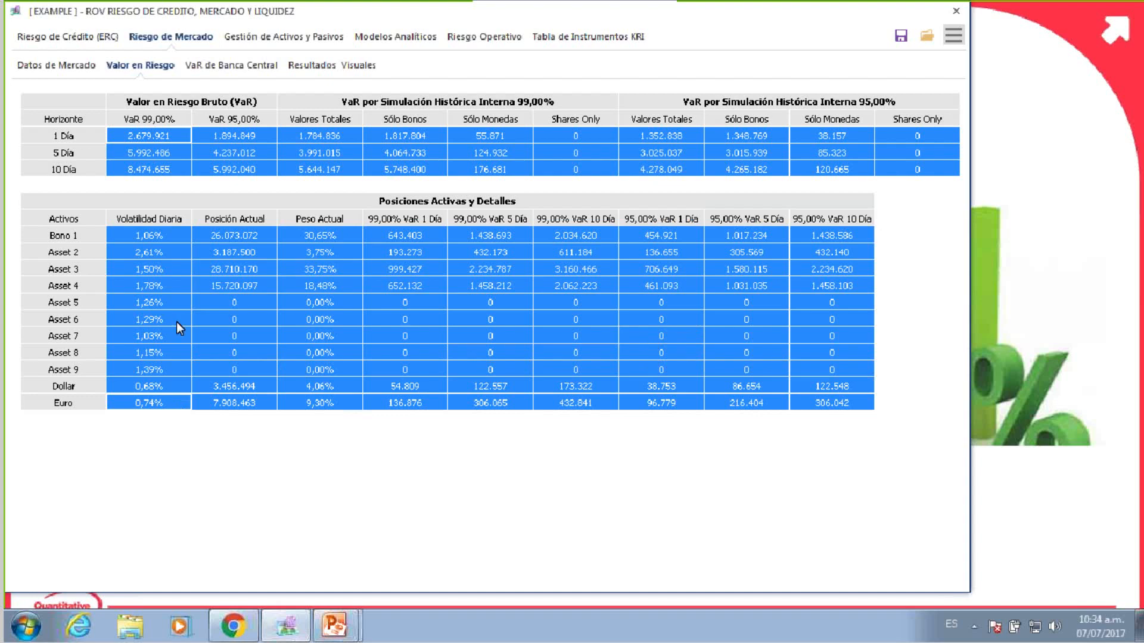
# Compare the positions of Assets 5, 4 and 3, and examine Asset 3's weight and VaR values at both confidence levels.
pyautogui.click(227, 302)
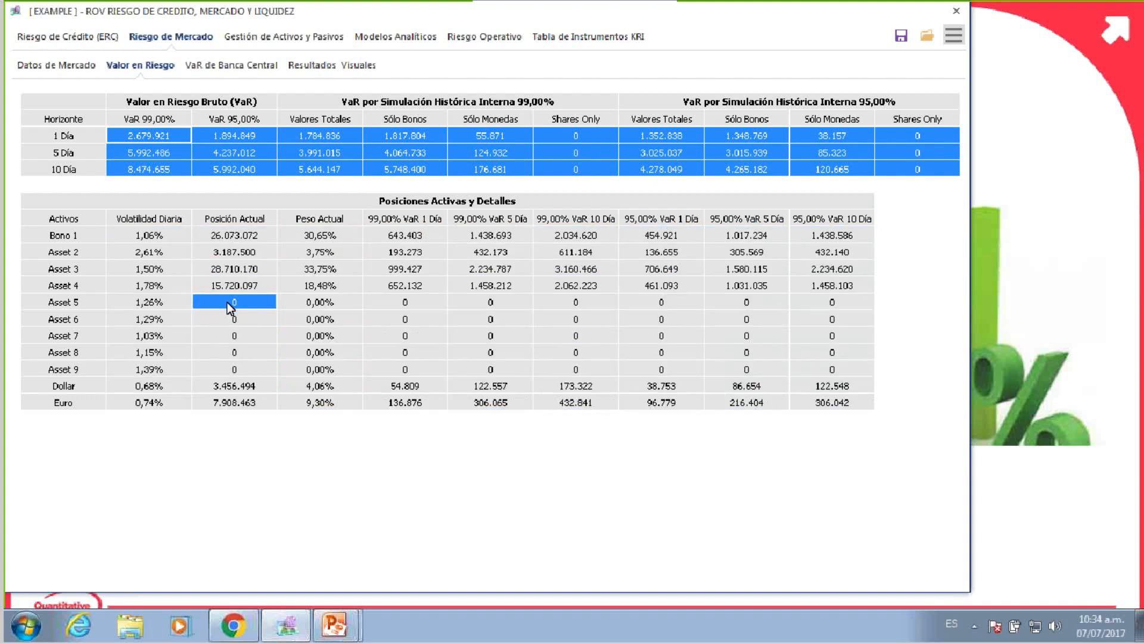
pyautogui.click(60, 285)
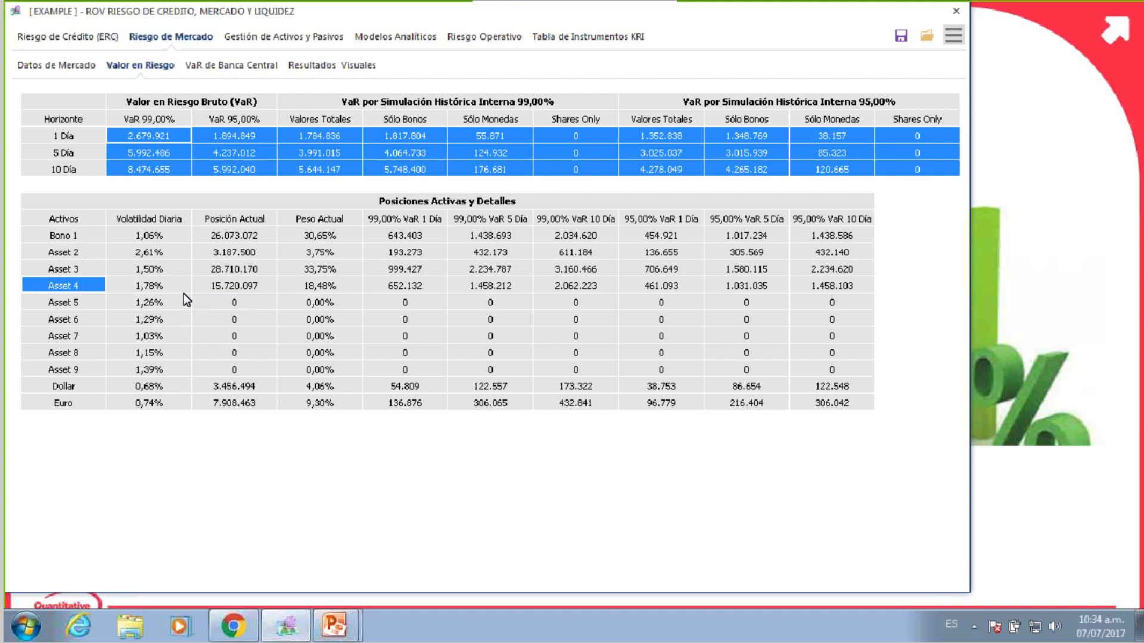
pyautogui.click(79, 269)
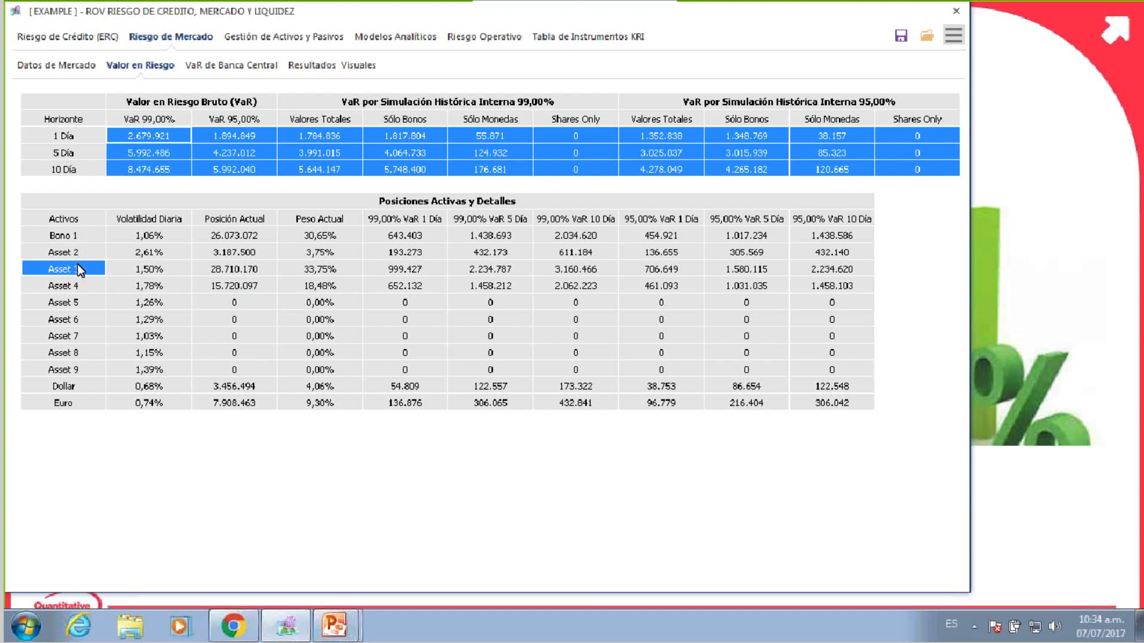
pyautogui.click(401, 269)
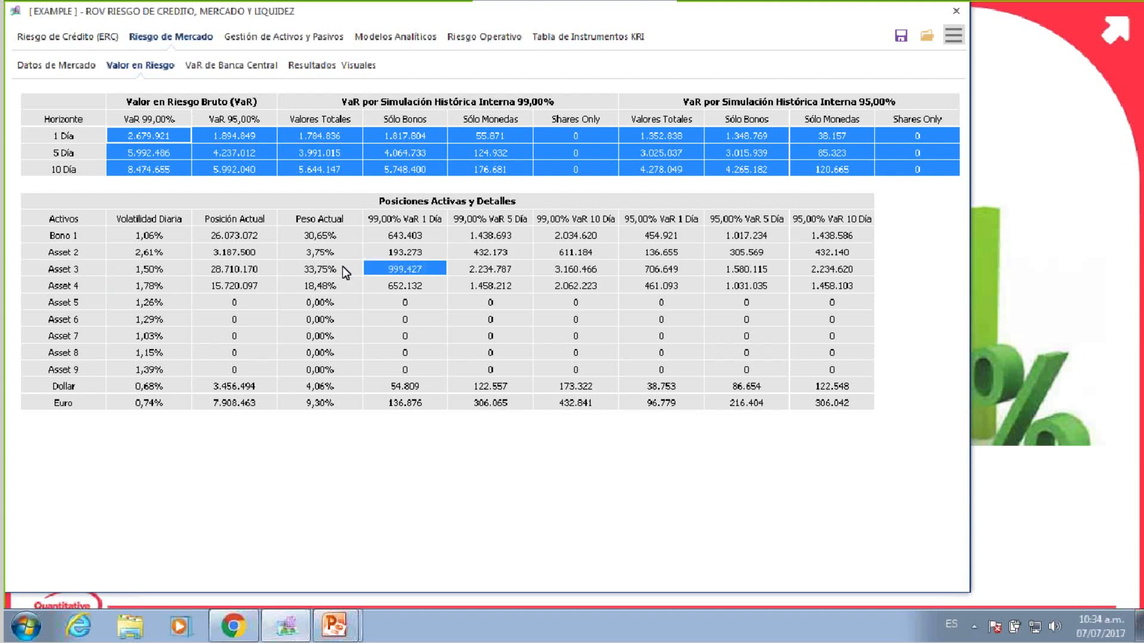
pyautogui.click(321, 268)
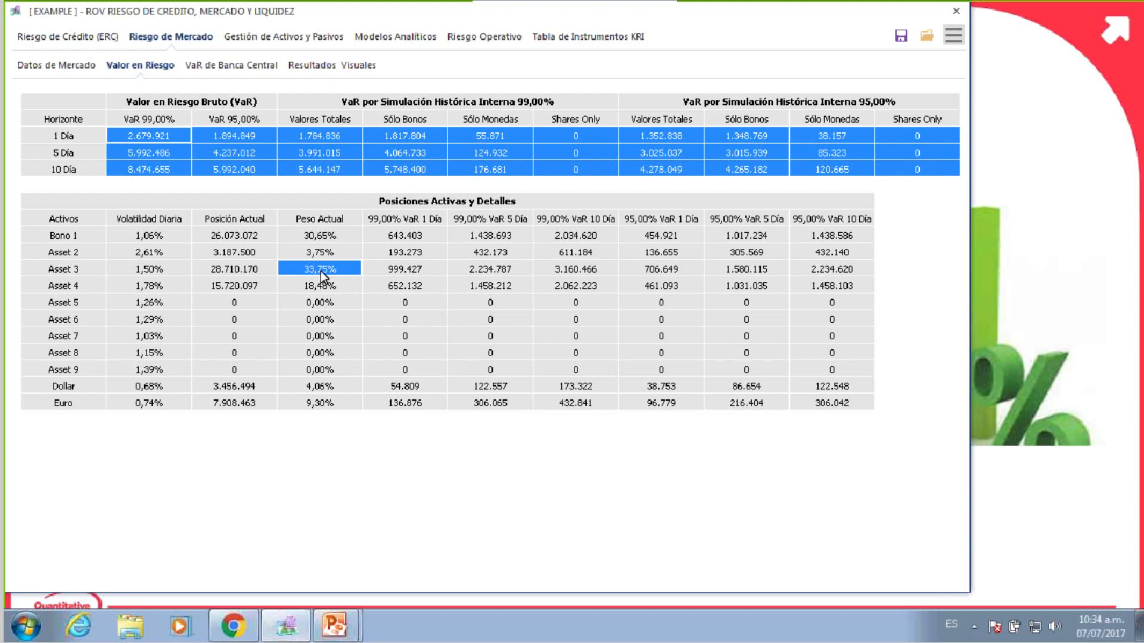
pyautogui.moveTo(405, 270); pyautogui.dragTo(859, 269)
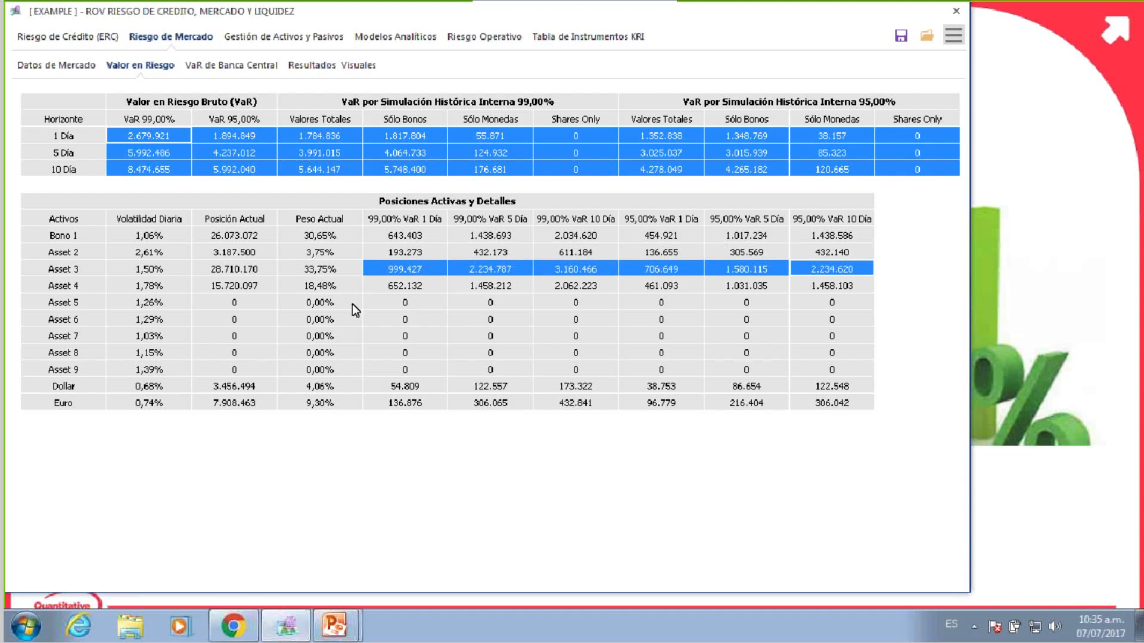
# Compare the volatilities and VaR values of Assets 5 to 9 with the weight of Bono 1 and the full Asset 3 row.
pyautogui.moveTo(141, 302); pyautogui.dragTo(141, 371)
pyautogui.moveTo(402, 302); pyautogui.dragTo(812, 369)
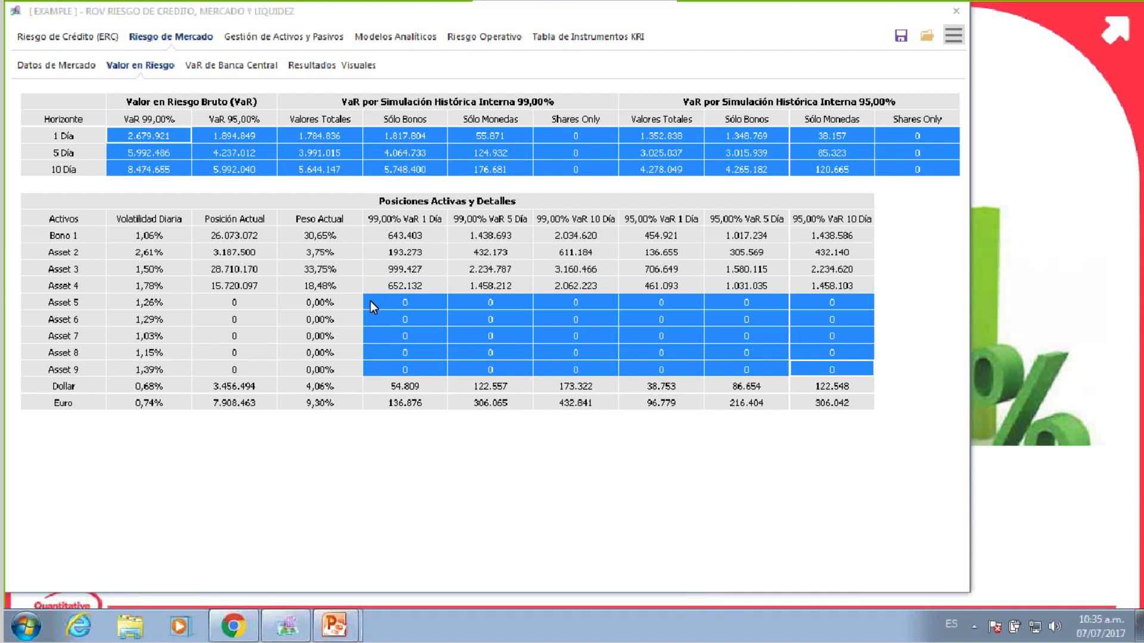
pyautogui.click(458, 317)
pyautogui.click(342, 235)
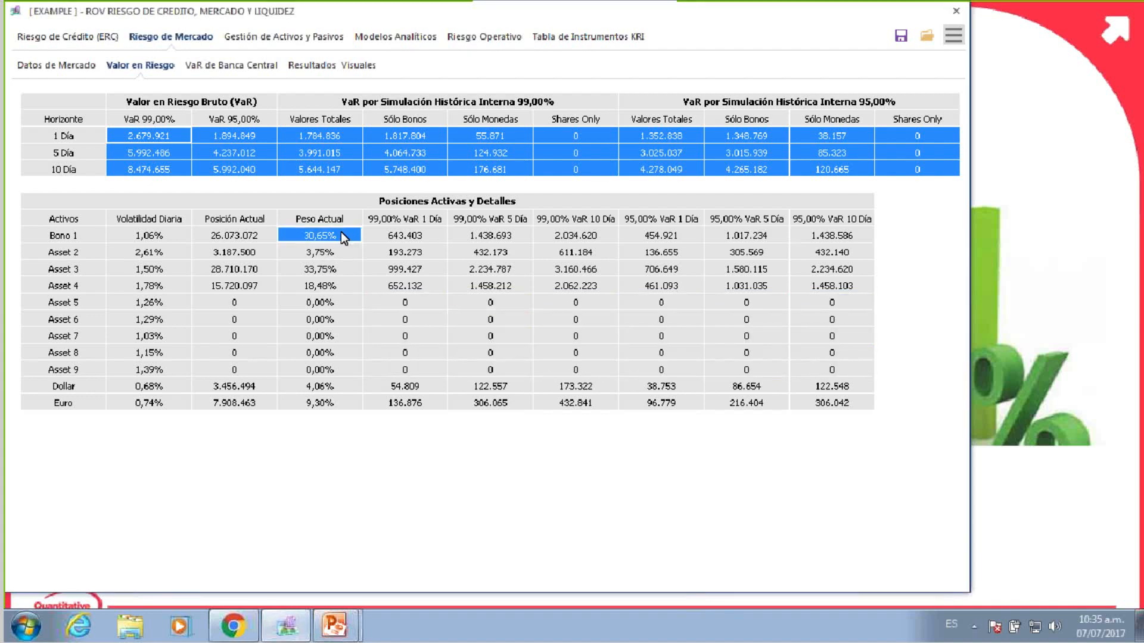
pyautogui.moveTo(70, 269); pyautogui.dragTo(853, 274)
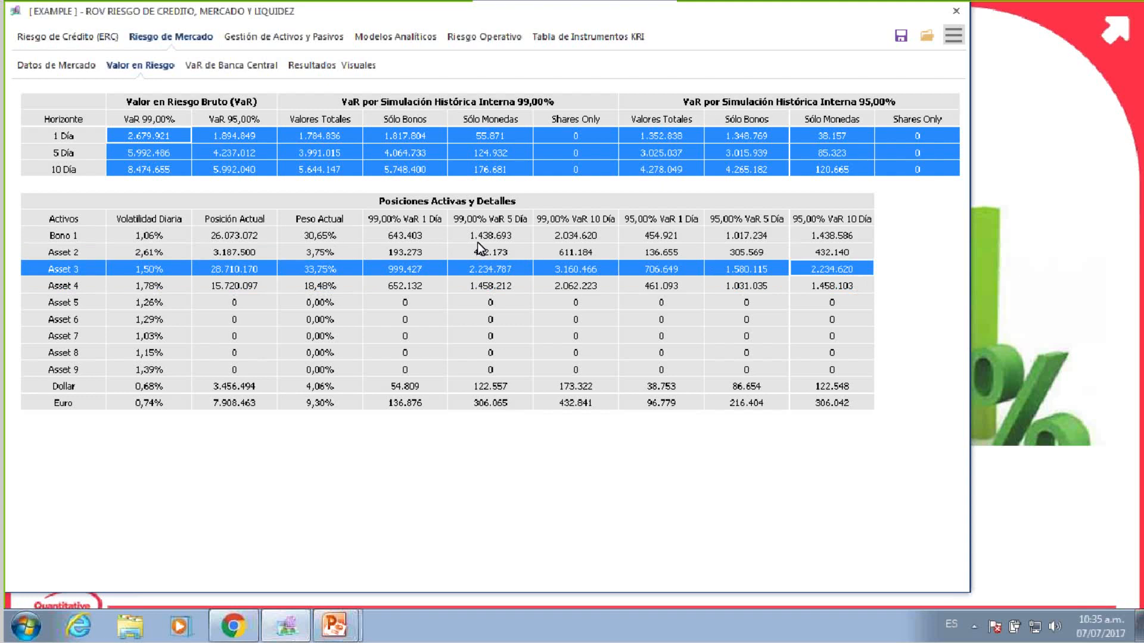
# Show the VaR de Banca Central model and examine its VaR percentage and time horizon in days.
pyautogui.click(229, 64)
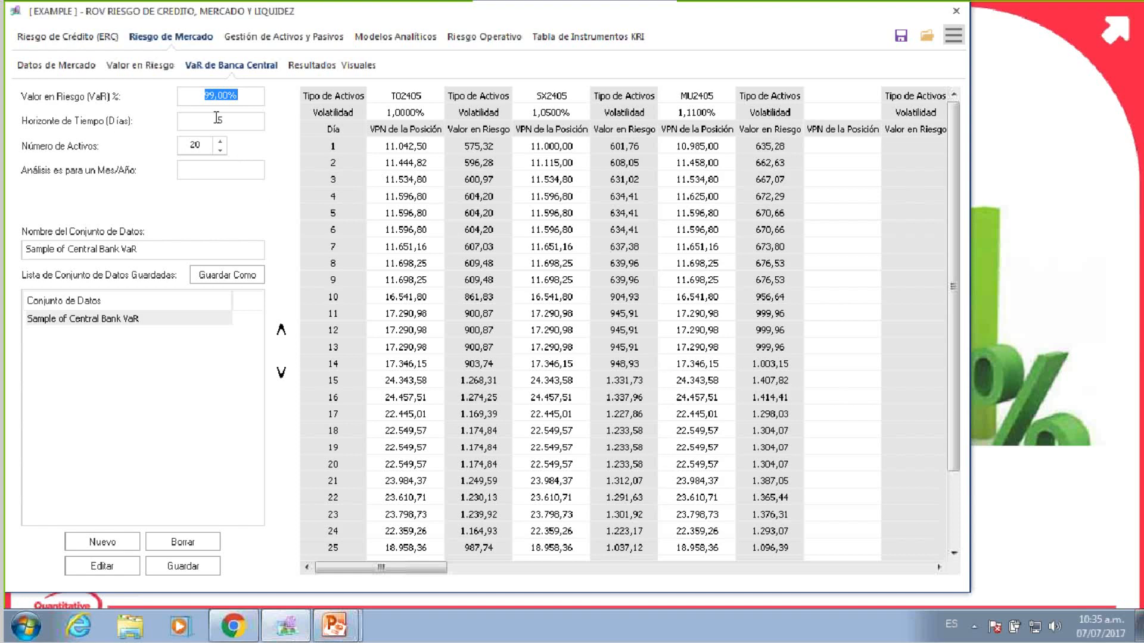
pyautogui.click(221, 98)
pyautogui.moveTo(210, 96); pyautogui.dragTo(294, 80)
pyautogui.moveTo(199, 95); pyautogui.dragTo(285, 92)
pyautogui.click(246, 119)
pyautogui.doubleClick(221, 120)
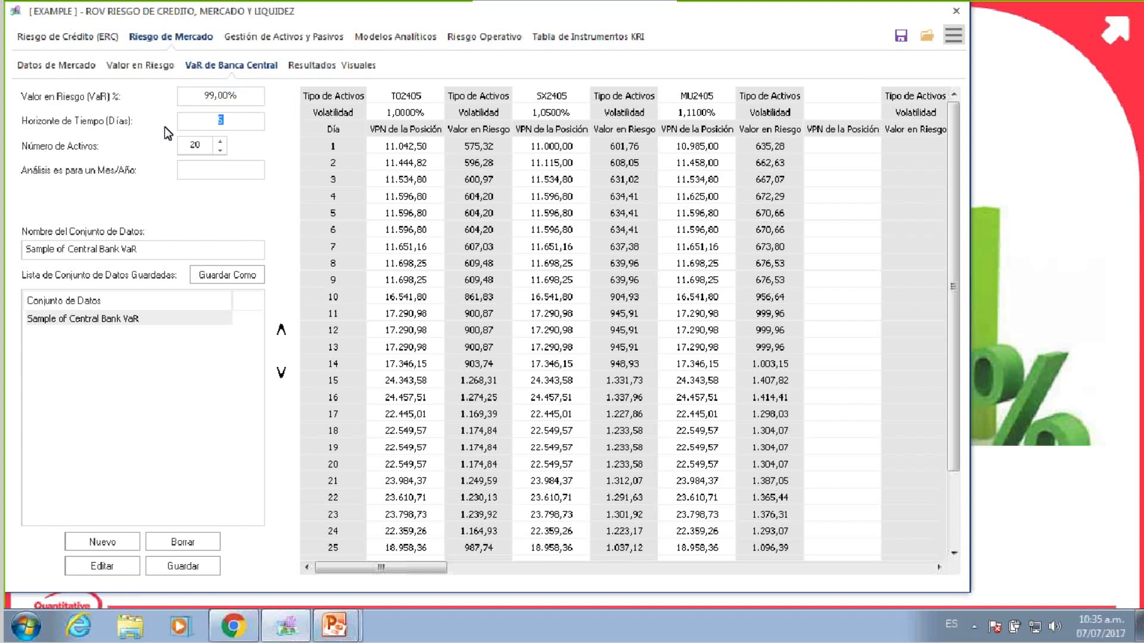
pyautogui.click(243, 127)
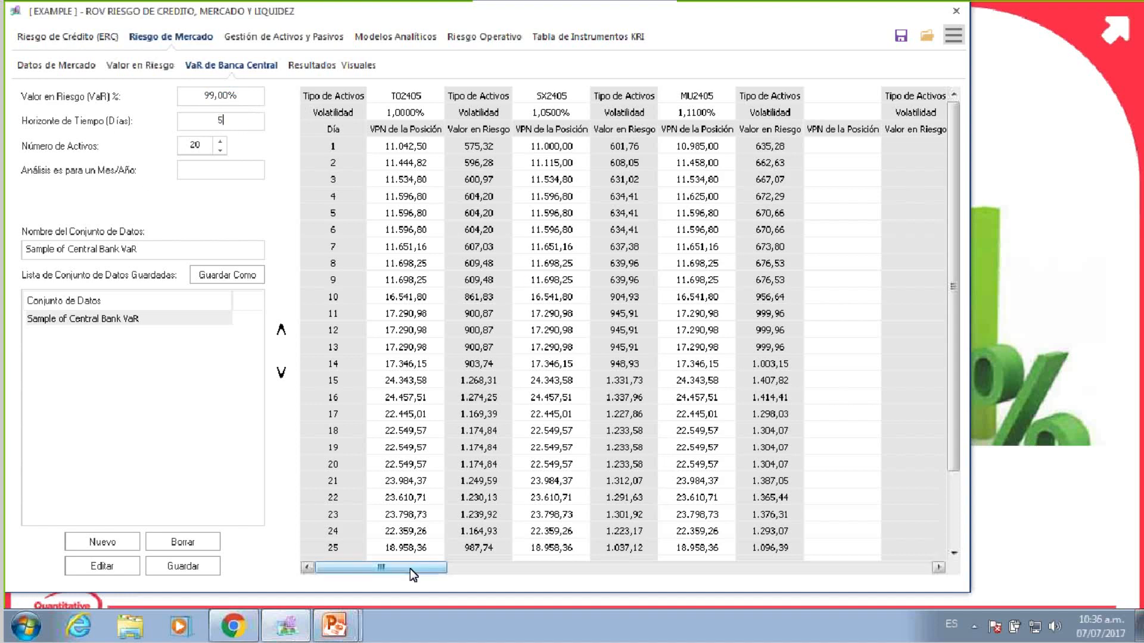
# Set the number of assets in the central bank VaR model to 3.
pyautogui.moveTo(410, 569); pyautogui.dragTo(402, 507)
pyautogui.moveTo(210, 145); pyautogui.dragTo(181, 141)
pyautogui.write('3')
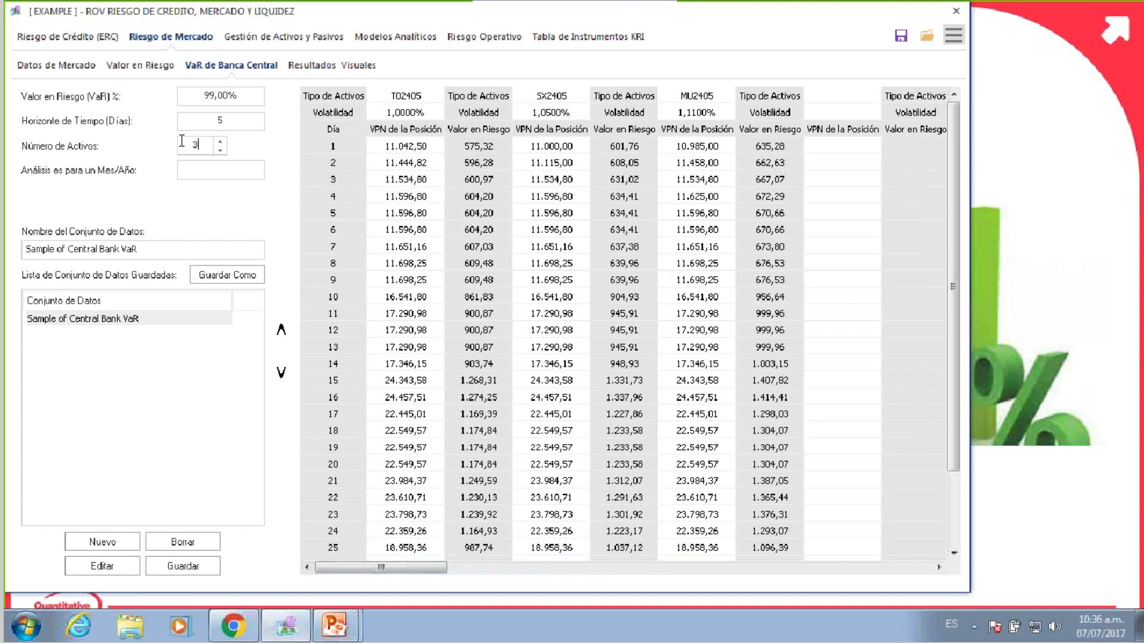
pyautogui.click(234, 118)
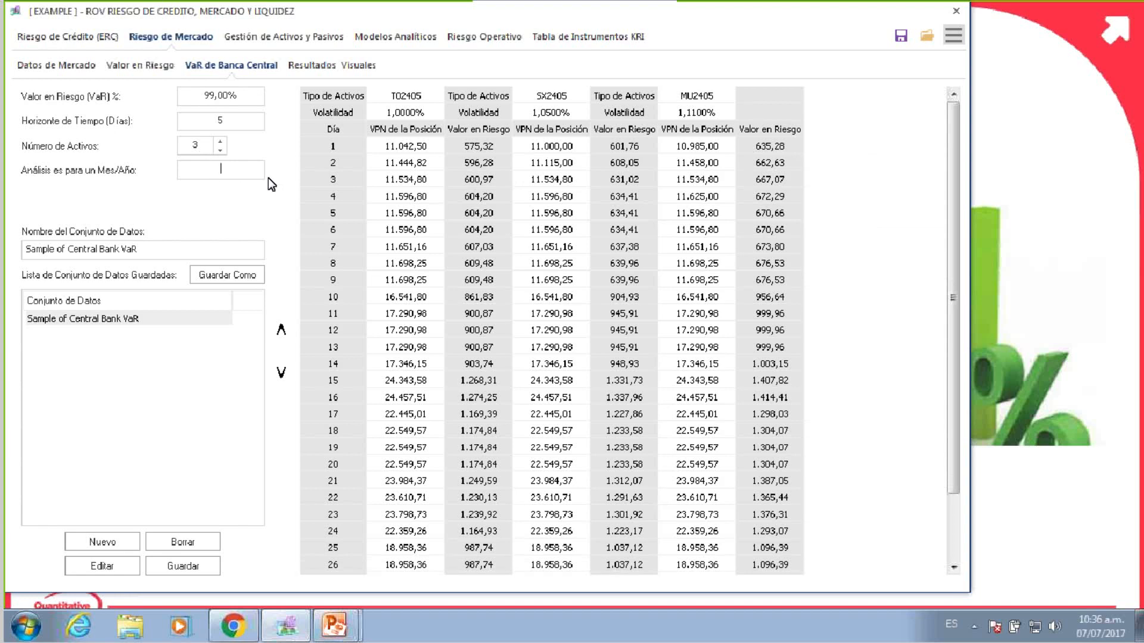
# Check the market data inputs, return to VaR de Banca Central, and examine the Tipo de Activos header and the first asset's name.
pyautogui.click(48, 64)
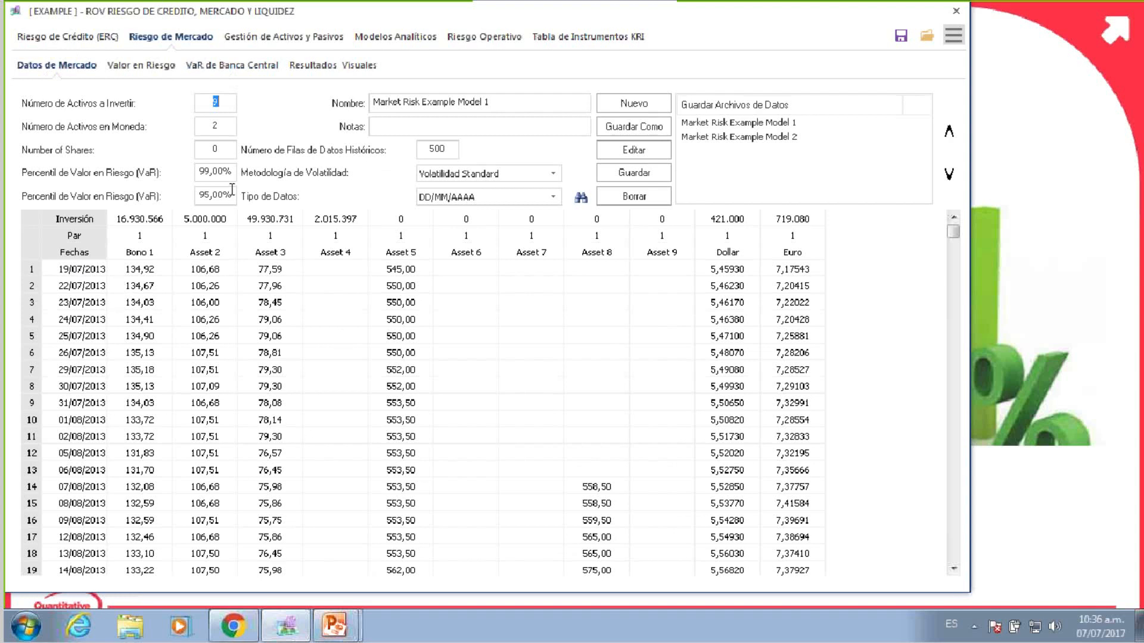
pyautogui.click(331, 64)
pyautogui.click(235, 64)
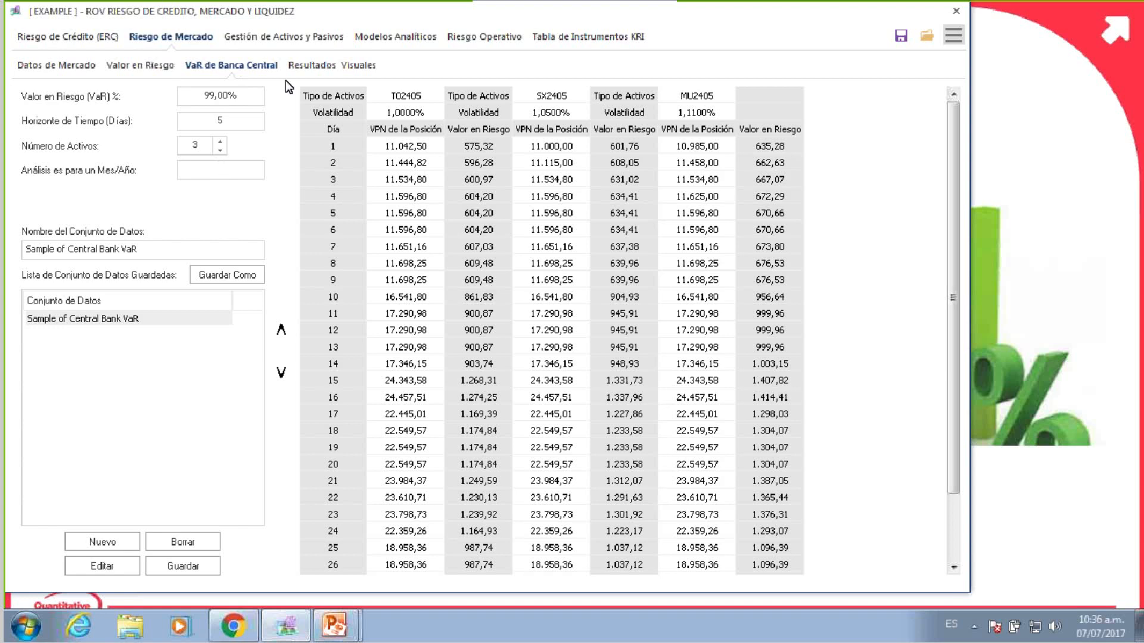
pyautogui.click(359, 100)
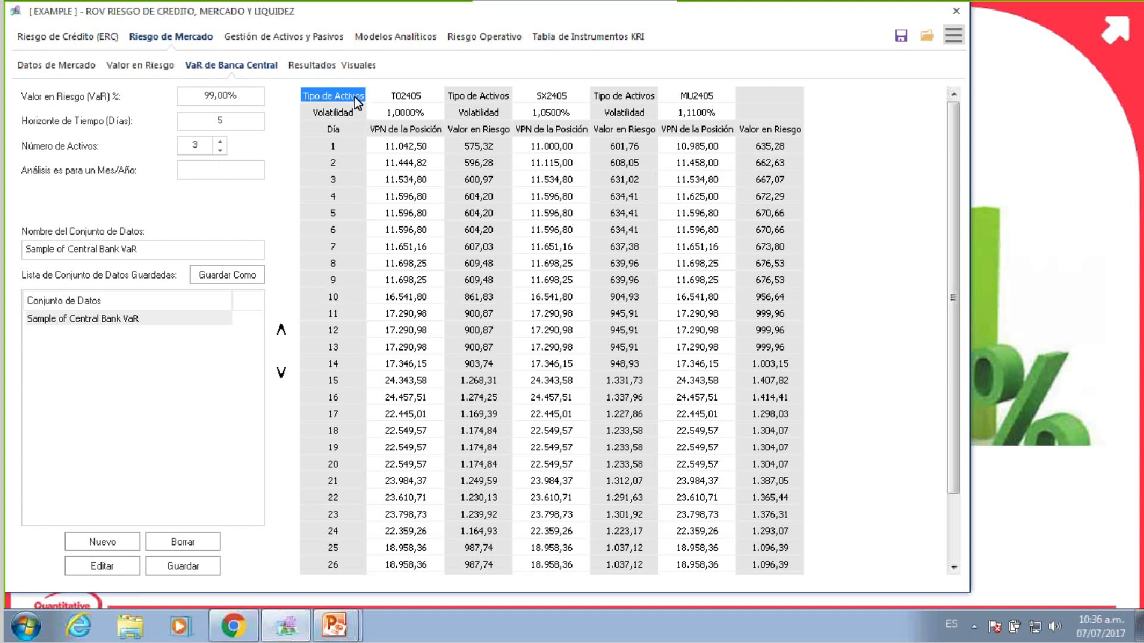
pyautogui.click(416, 98)
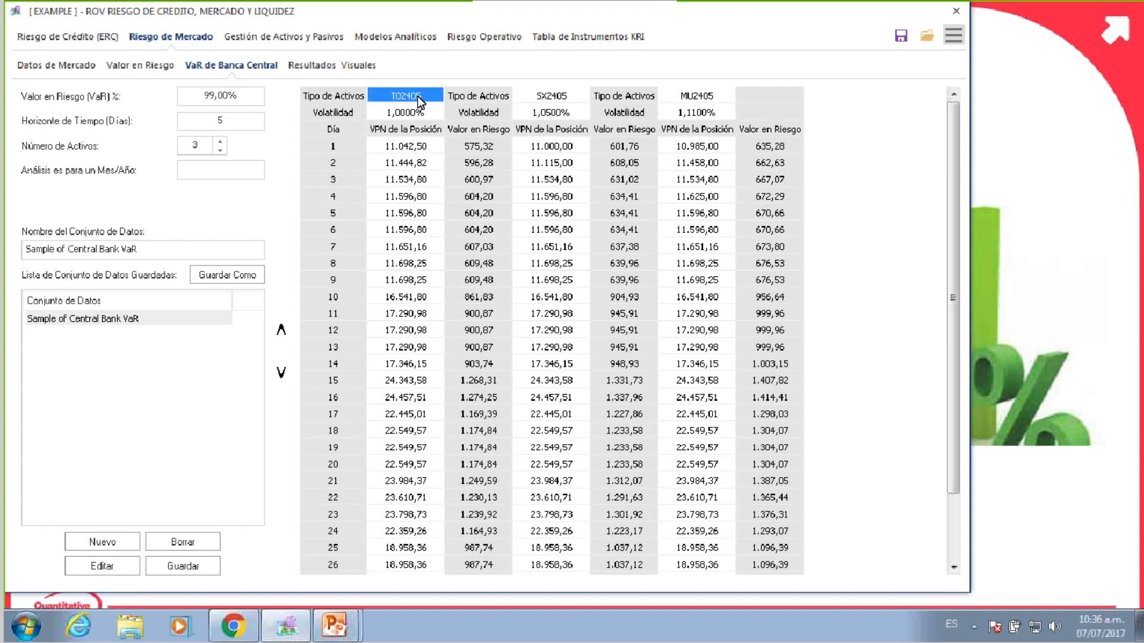
# Rename the second asset in the central bank VaR table as SP500.
pyautogui.click(419, 101)
pyautogui.press('Return')
pyautogui.click(425, 93)
pyautogui.click(436, 102)
pyautogui.click(565, 97)
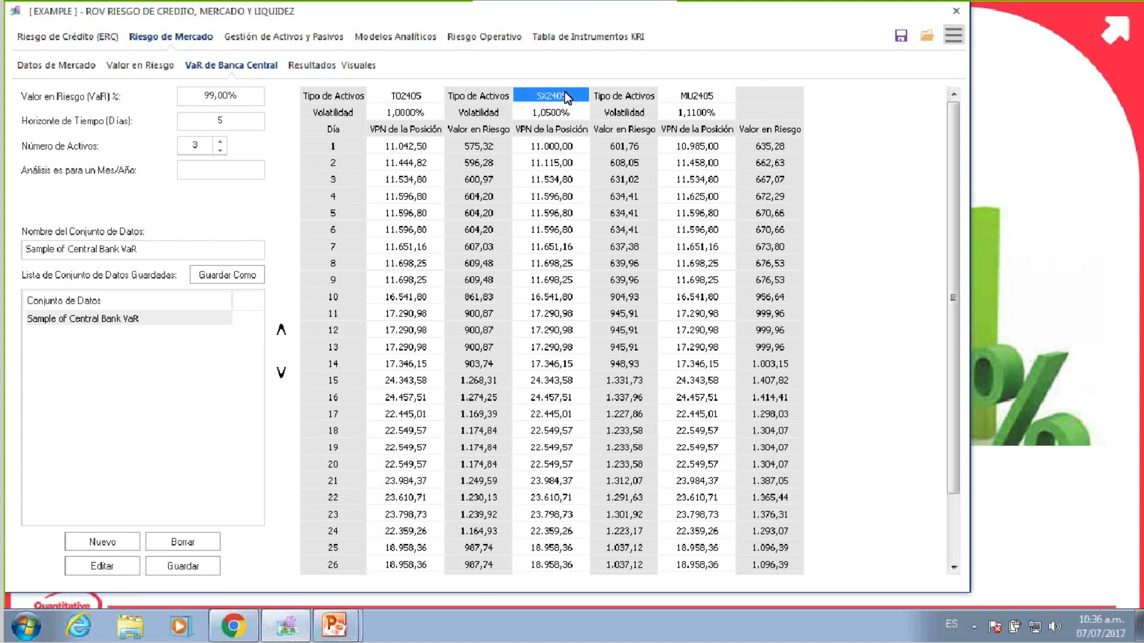
pyautogui.click(574, 201)
pyautogui.moveTo(578, 95); pyautogui.dragTo(562, 309)
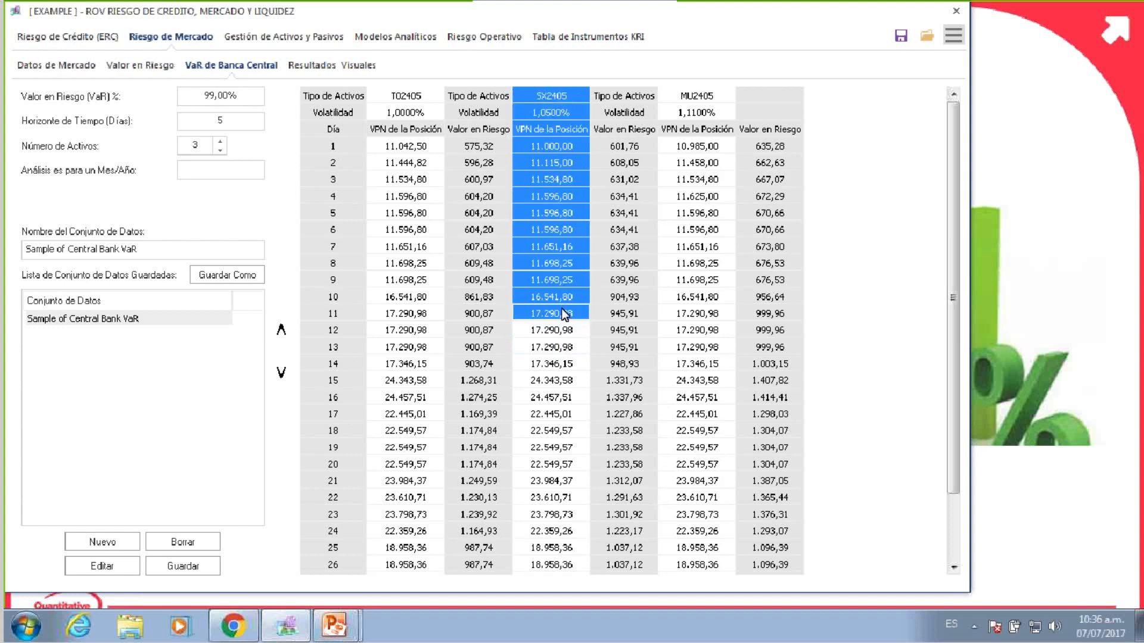
pyautogui.click(578, 91)
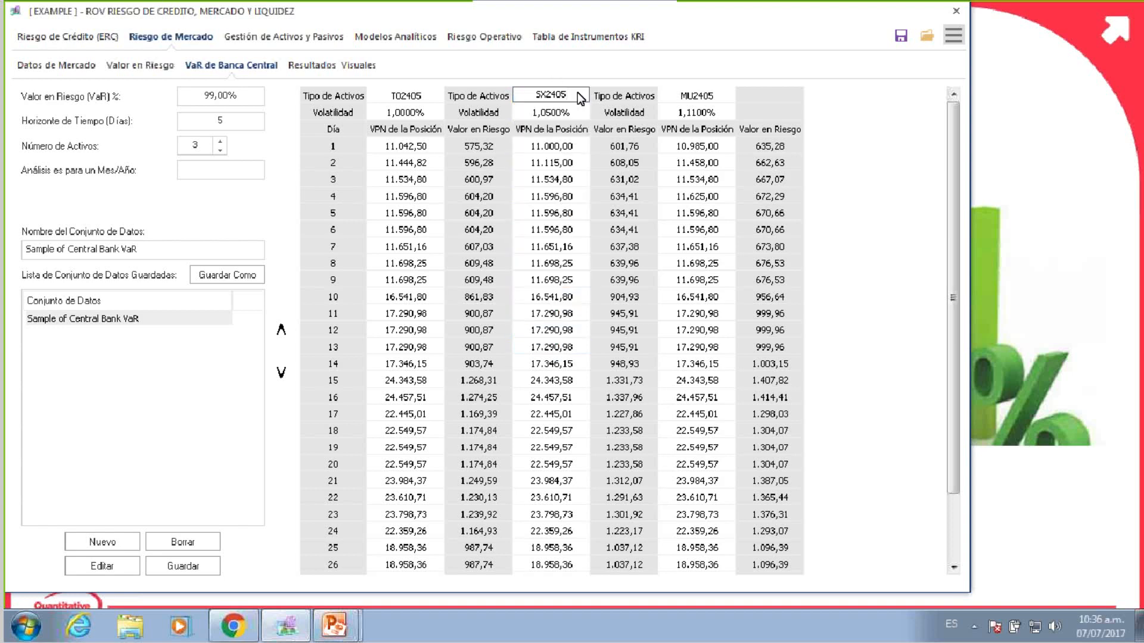
pyautogui.write('SP500')
pyautogui.press('Return')
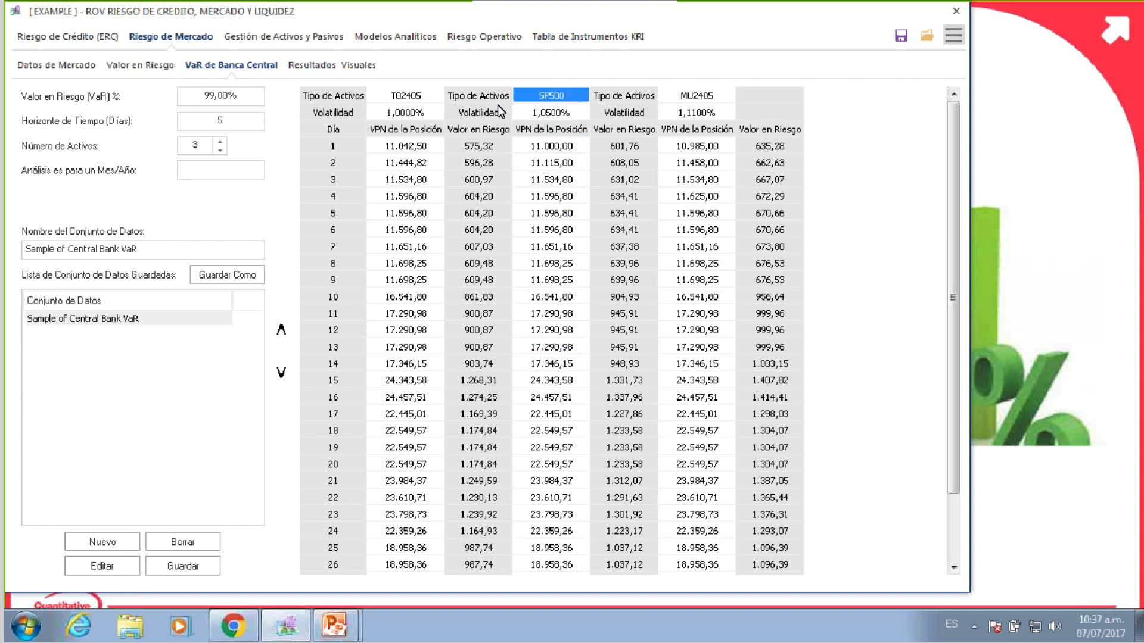
# Rename the third asset in the central bank VaR table as AAPL.
pyautogui.click(722, 93)
pyautogui.moveTo(722, 93); pyautogui.dragTo(657, 99)
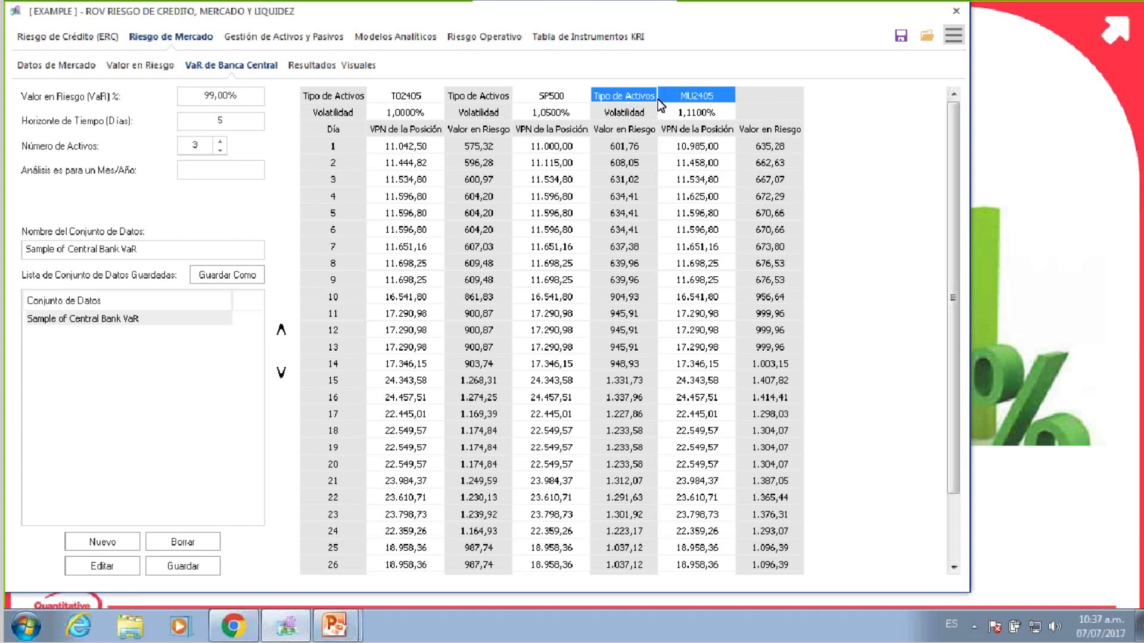
pyautogui.click(681, 98)
pyautogui.click(681, 98)
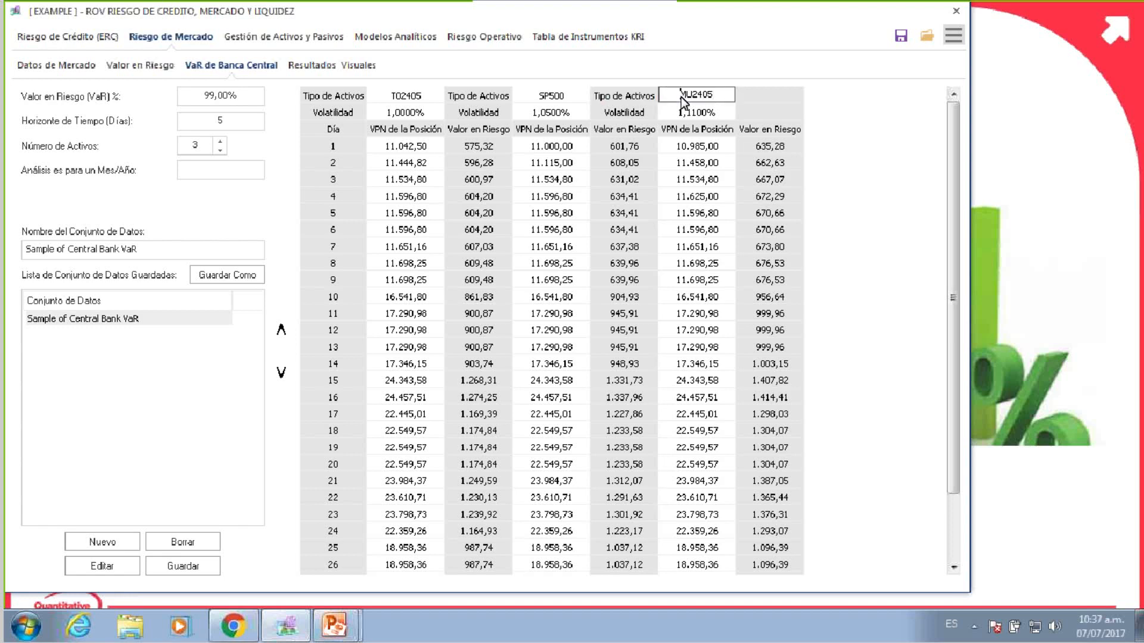
pyautogui.write('AAPL')
pyautogui.press('Return')
# Examine the first asset's name together with the volatility assigned to it.
pyautogui.click(753, 131)
pyautogui.click(479, 179)
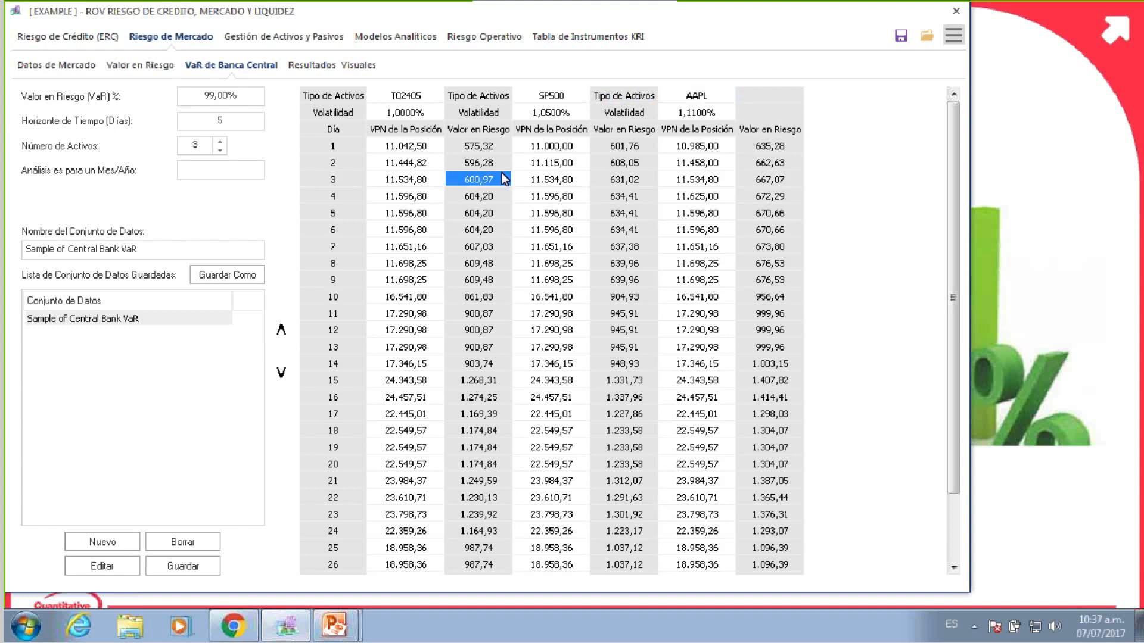
pyautogui.click(343, 110)
pyautogui.click(391, 108)
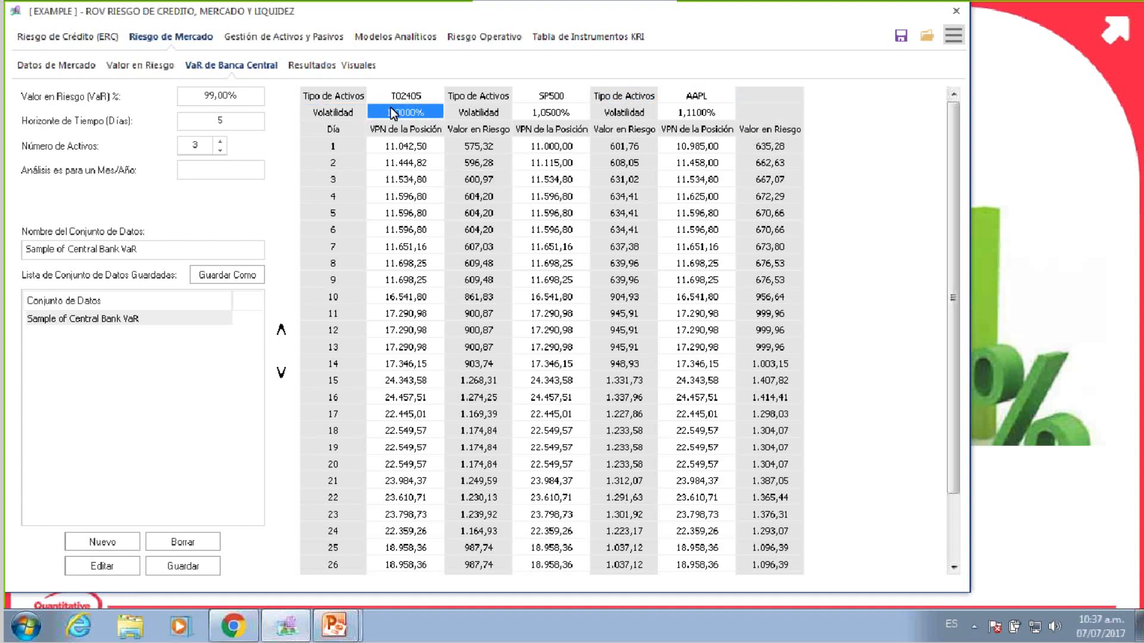
pyautogui.click(383, 98)
pyautogui.moveTo(384, 98); pyautogui.dragTo(384, 108)
pyautogui.click(412, 95)
pyautogui.click(411, 110)
pyautogui.click(410, 95)
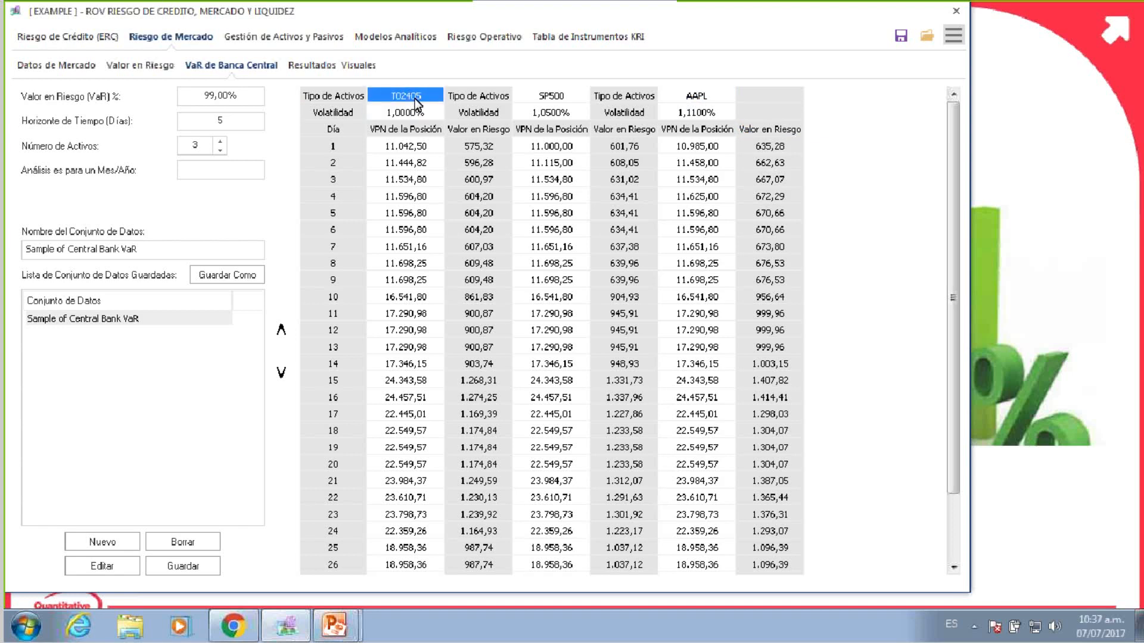
pyautogui.click(410, 111)
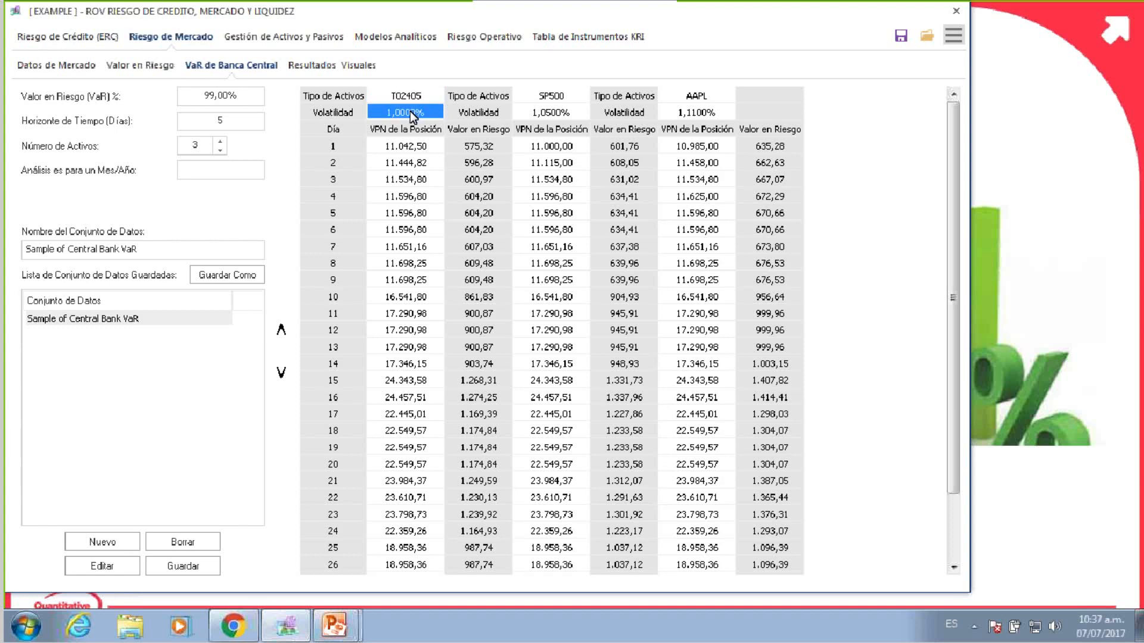
# Set the SP500 asset's volatility to 1,5000%.
pyautogui.click(548, 110)
pyautogui.click(547, 110)
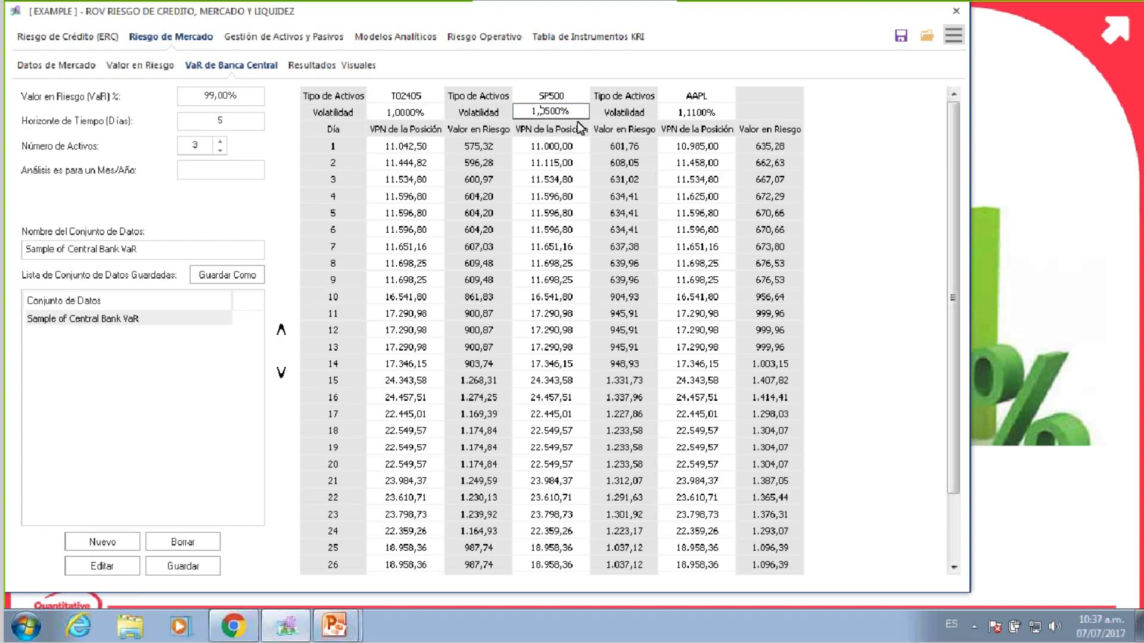
pyautogui.press('BackSpace')
pyautogui.press('Return')
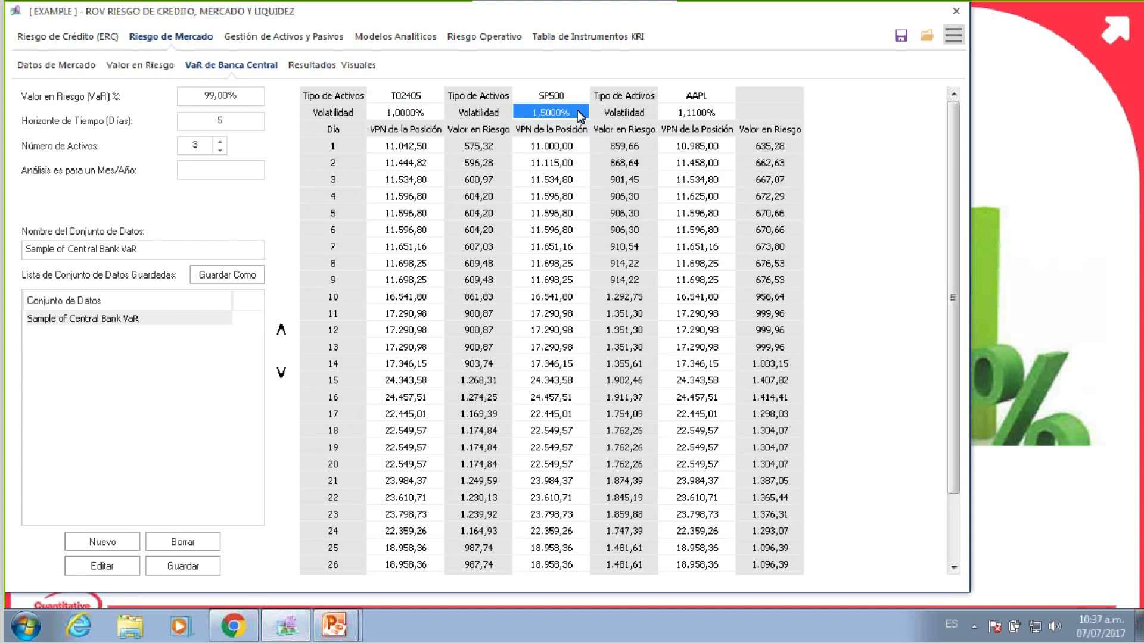
# Try a volatility of 1,8000% for SP500 and set it back to 1,5000%.
pyautogui.click(562, 109)
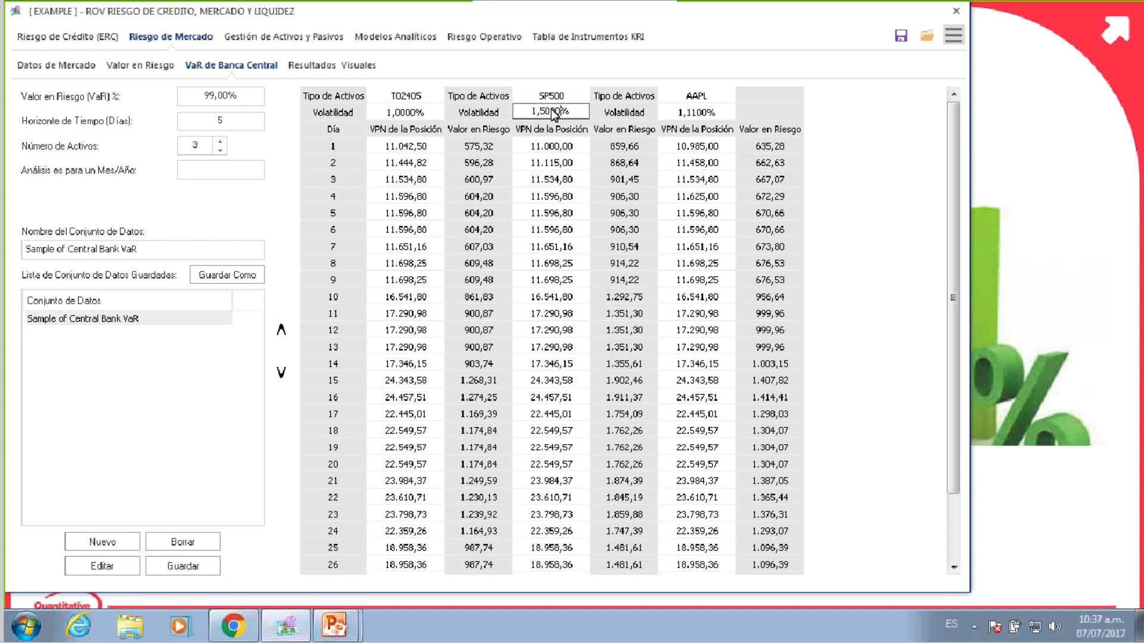
pyautogui.press('BackSpace')
pyautogui.write('8')
pyautogui.press('Return')
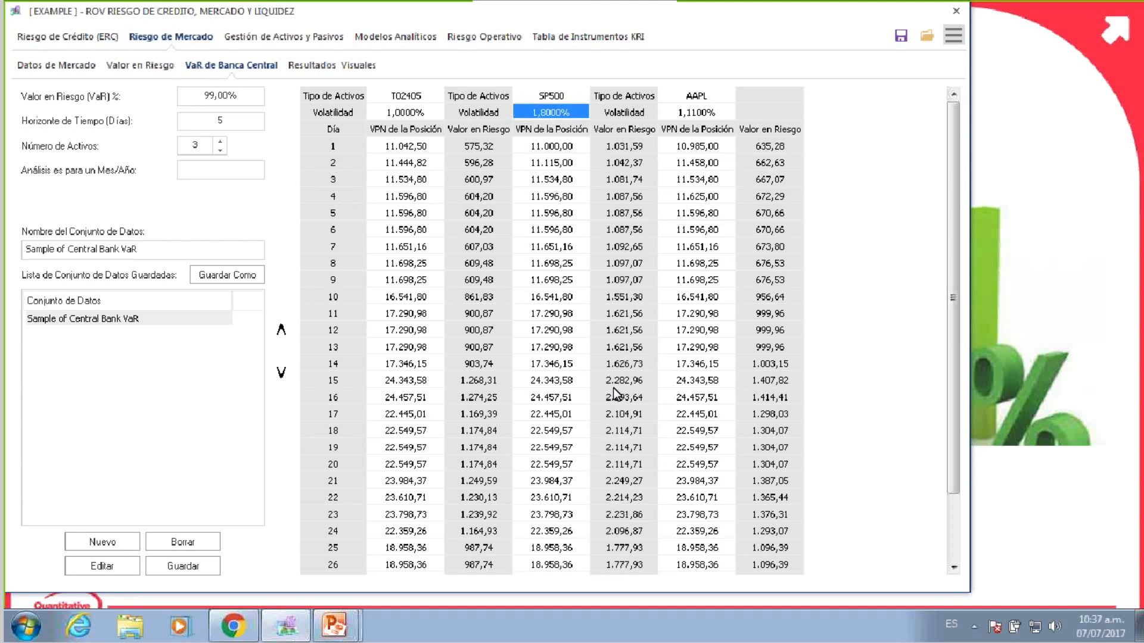
pyautogui.click(542, 110)
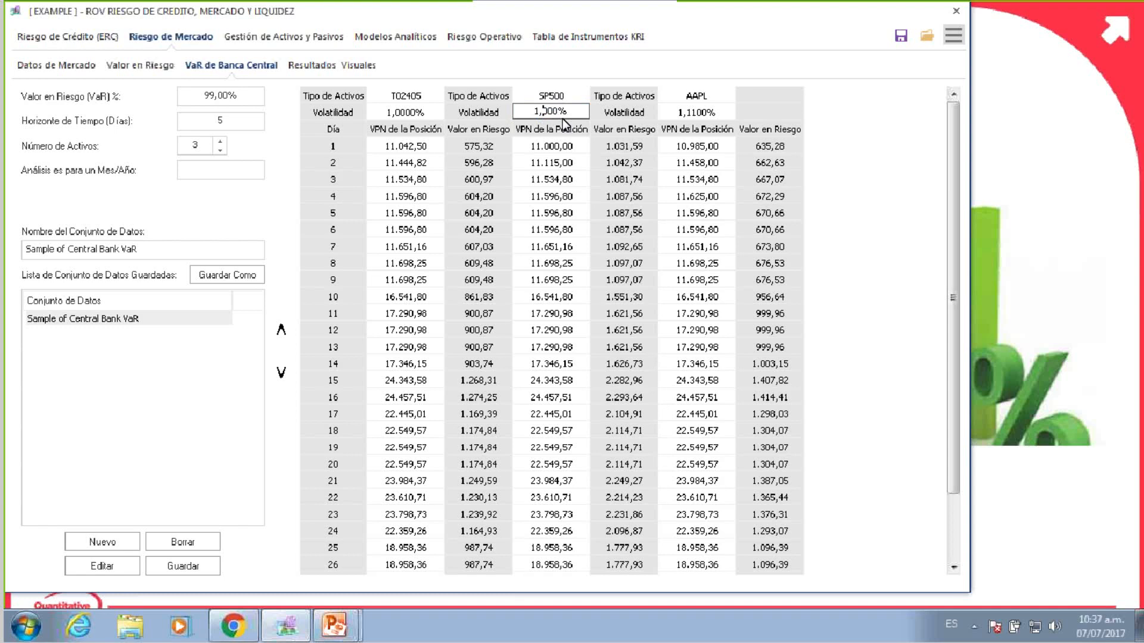
pyautogui.write('5')
pyautogui.press('Return')
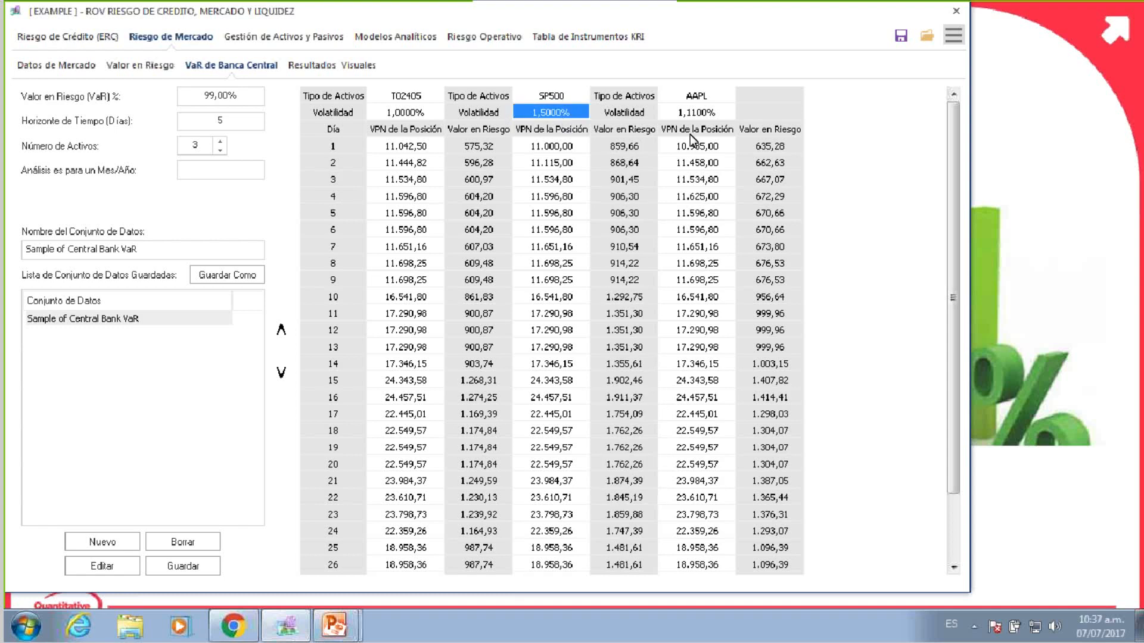
# Set the AAPL asset's volatility to 2,1100%.
pyautogui.click(681, 106)
pyautogui.click(682, 106)
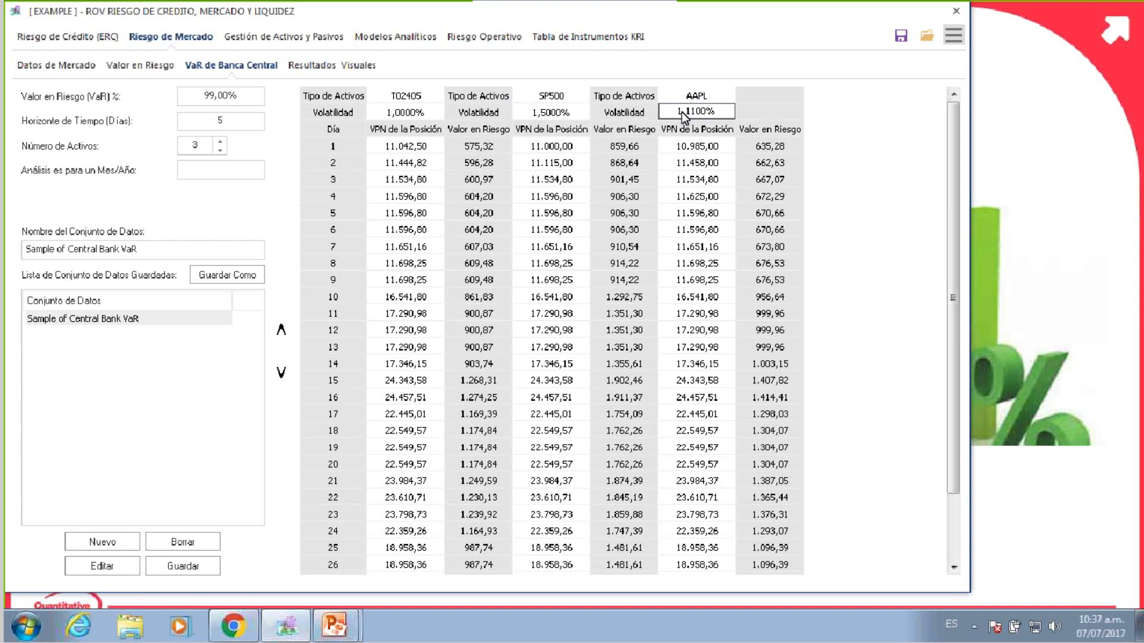
pyautogui.write('2')
pyautogui.press('Return')
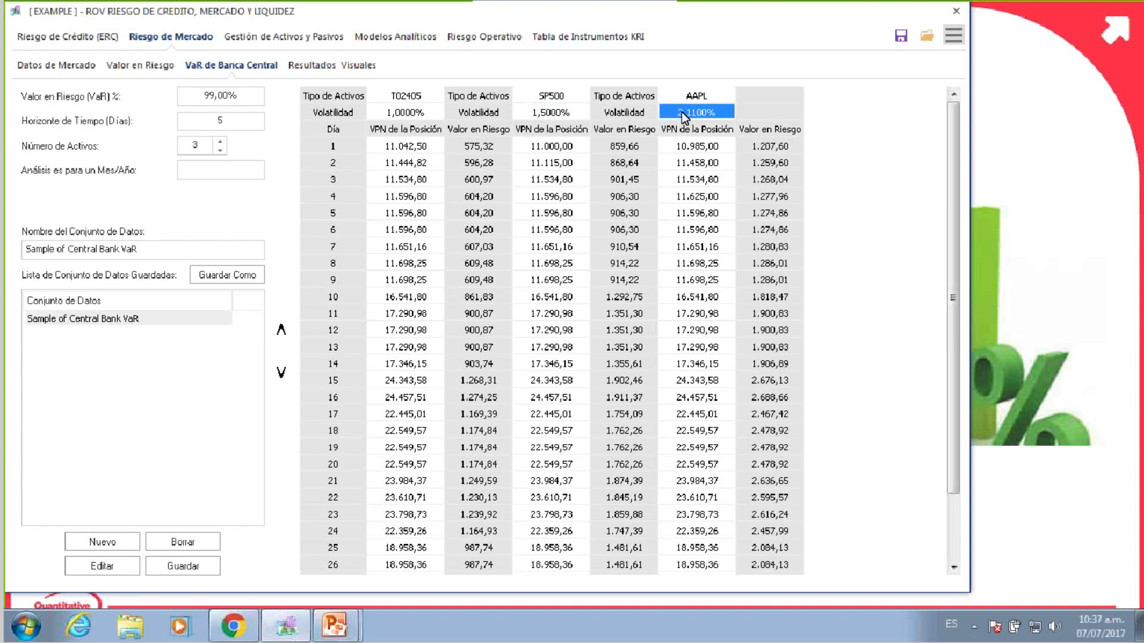
# Examine the first asset's day 1 VPN de la Posición and the Día column through day 31.
pyautogui.doubleClick(434, 146)
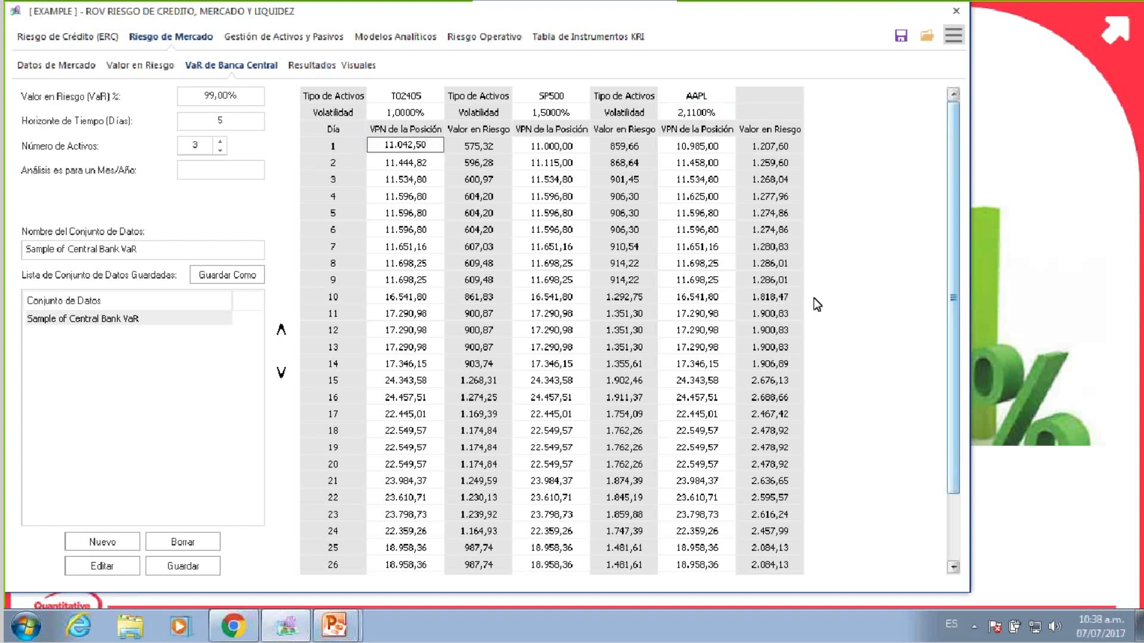
pyautogui.click(460, 152)
pyautogui.click(392, 147)
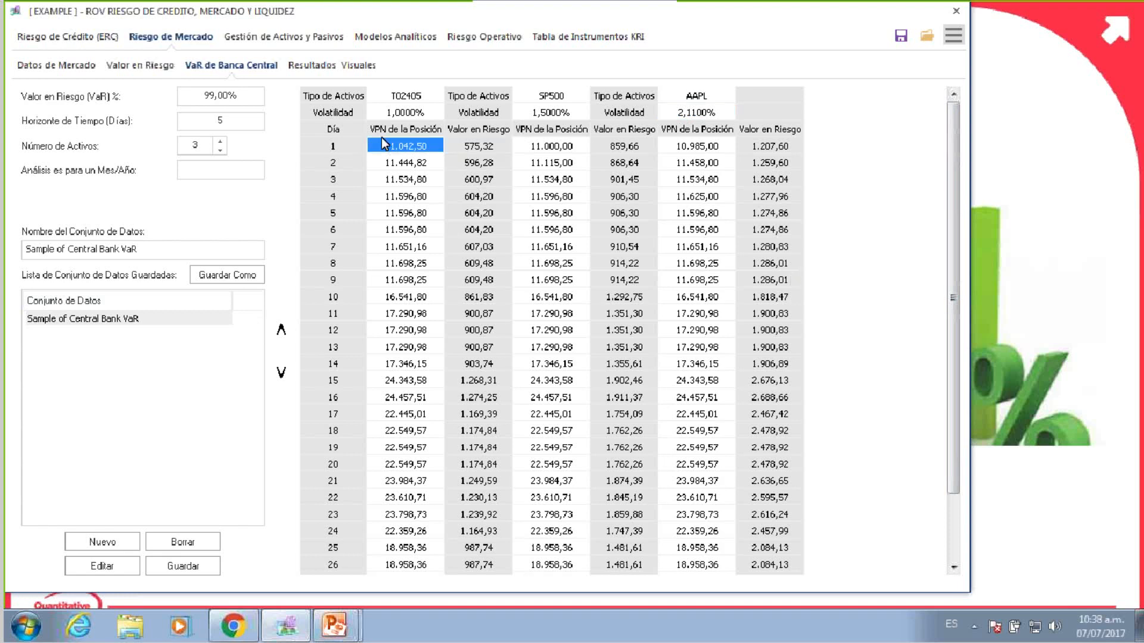
pyautogui.click(403, 146)
pyautogui.click(323, 146)
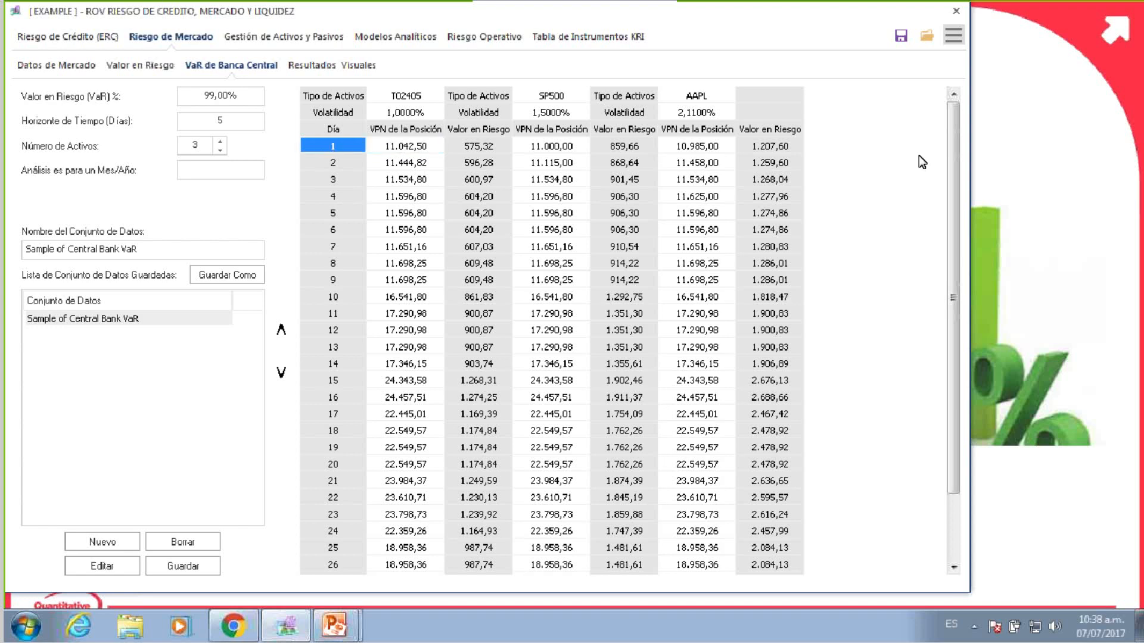
pyautogui.moveTo(956, 184); pyautogui.dragTo(956, 250)
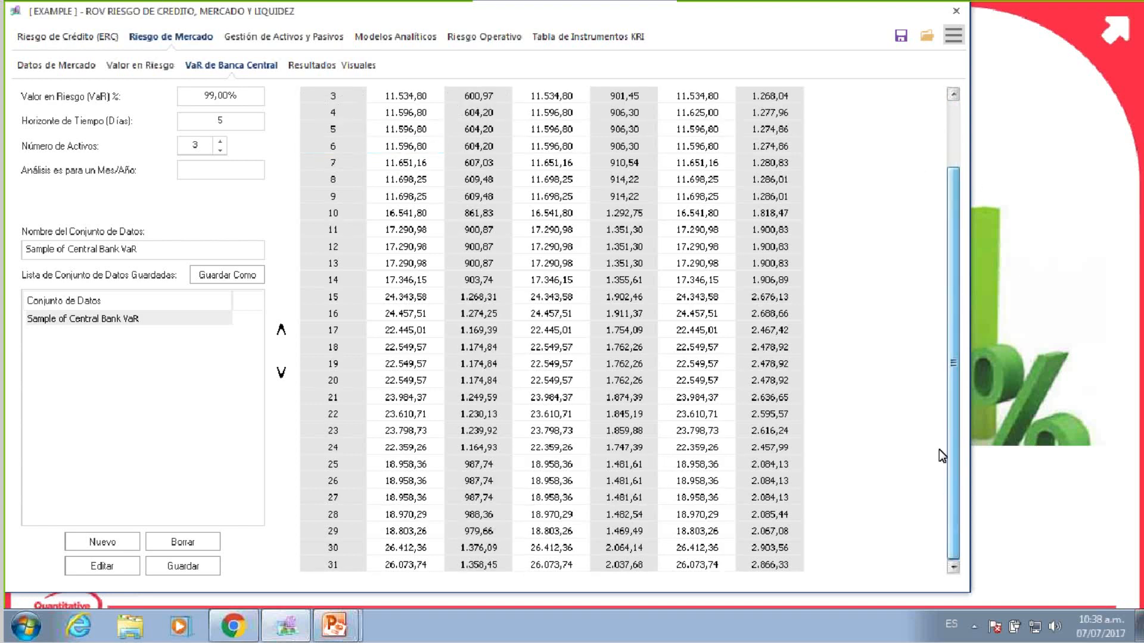
pyautogui.moveTo(320, 568); pyautogui.dragTo(301, 92)
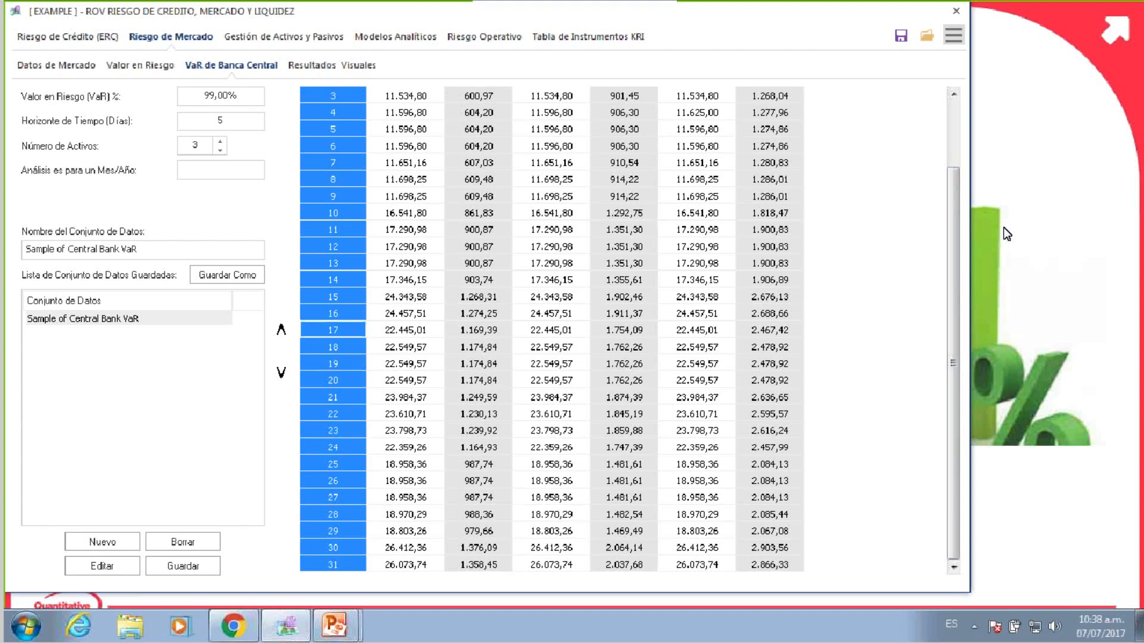
pyautogui.moveTo(956, 248); pyautogui.dragTo(910, 156)
pyautogui.click(545, 195)
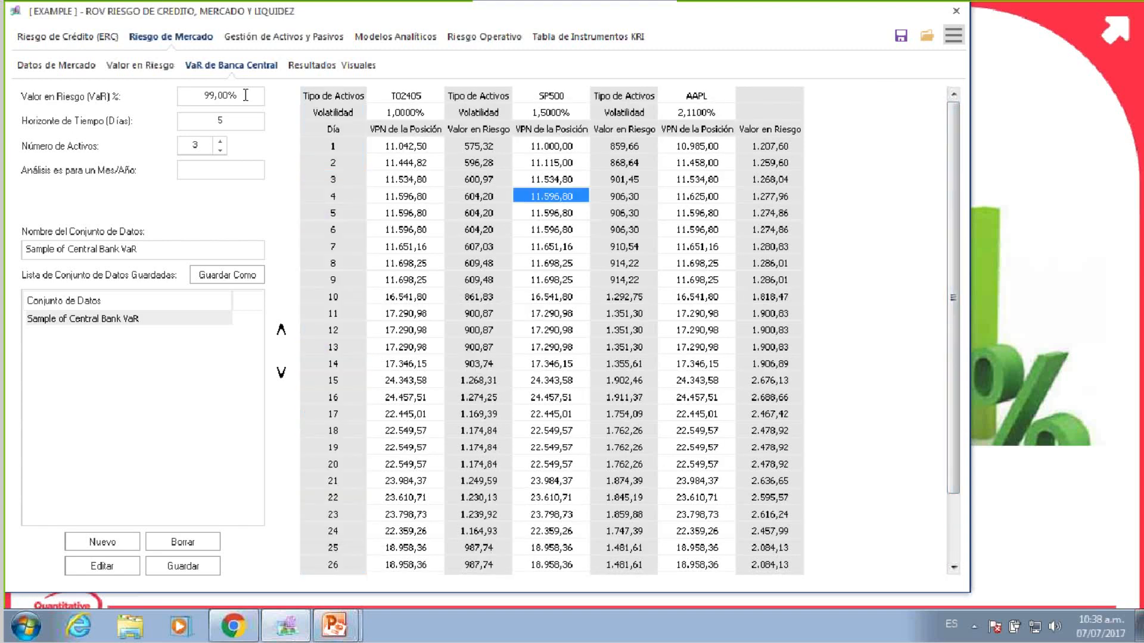
# Examine the day 1 position value and Valor en Riesgo of the first asset alongside the SP500 position, dismissing the USB notification.
pyautogui.doubleClick(433, 144)
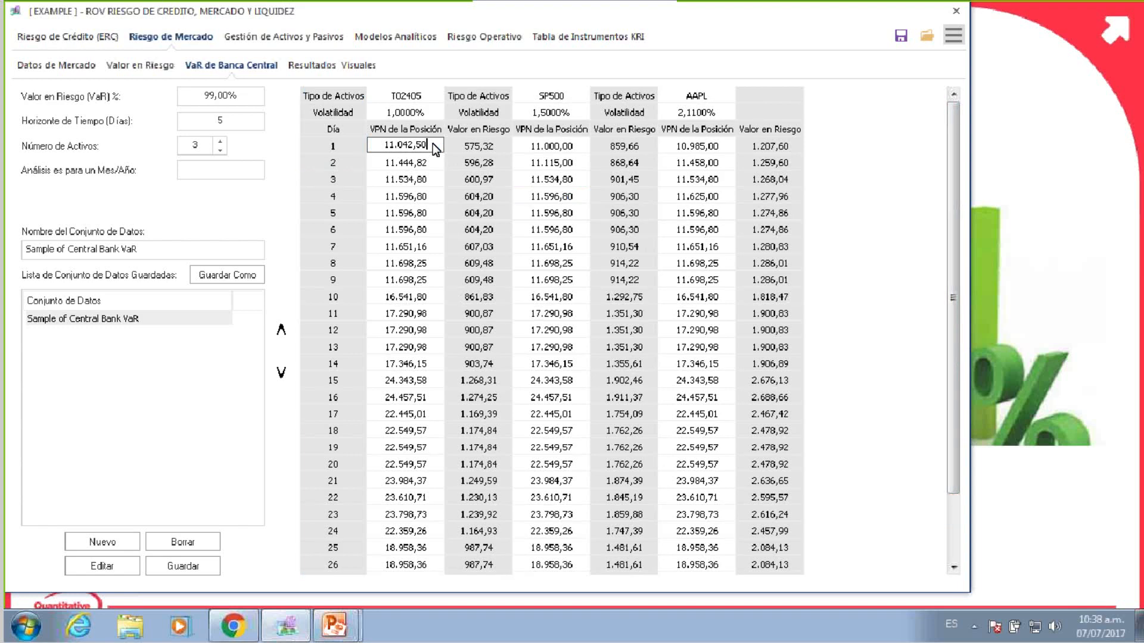
pyautogui.press('Escape')
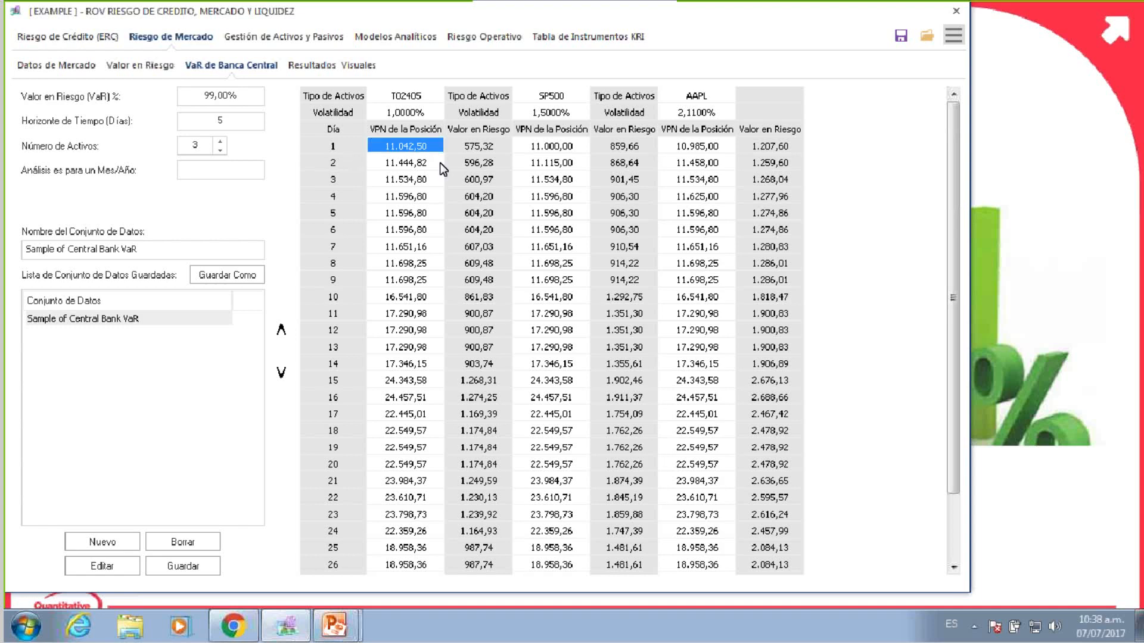
pyautogui.click(486, 149)
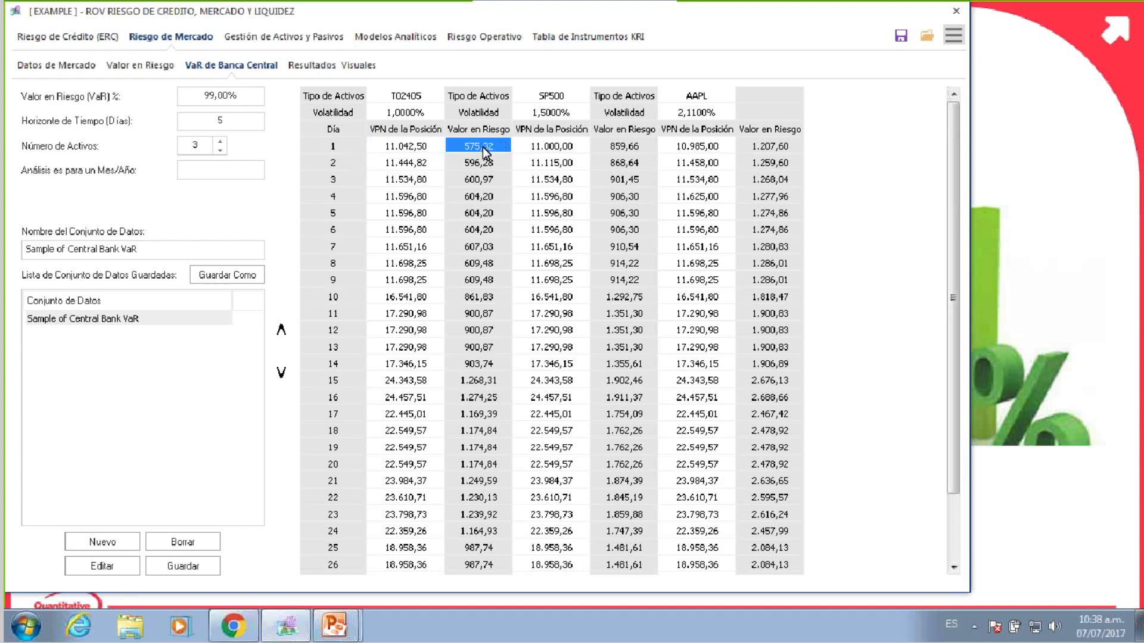
pyautogui.click(566, 150)
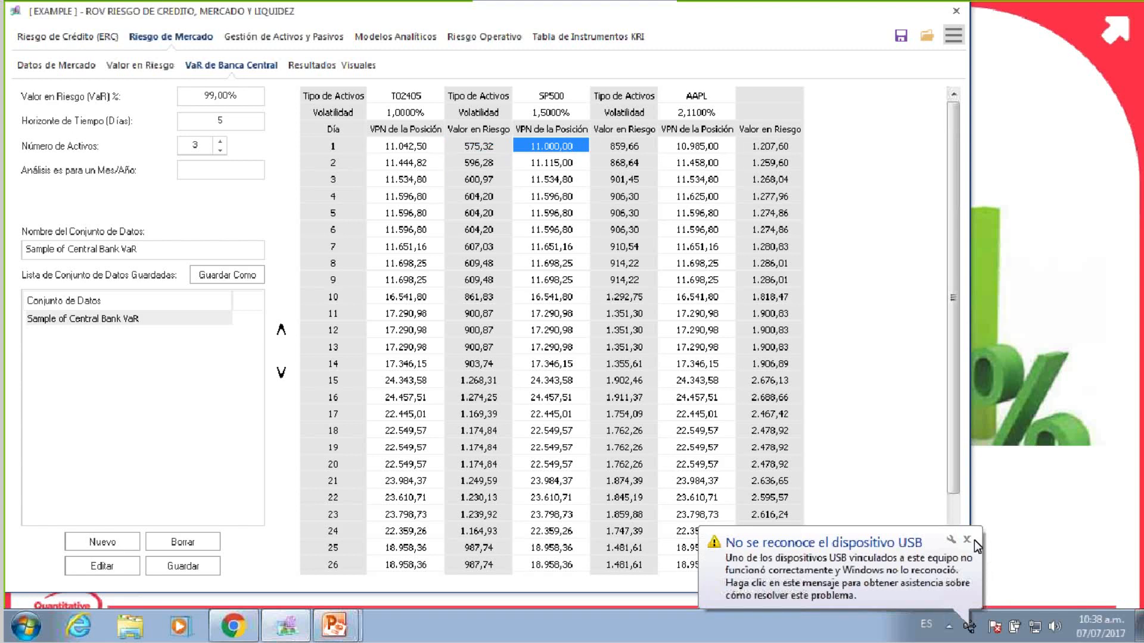
pyautogui.click(969, 539)
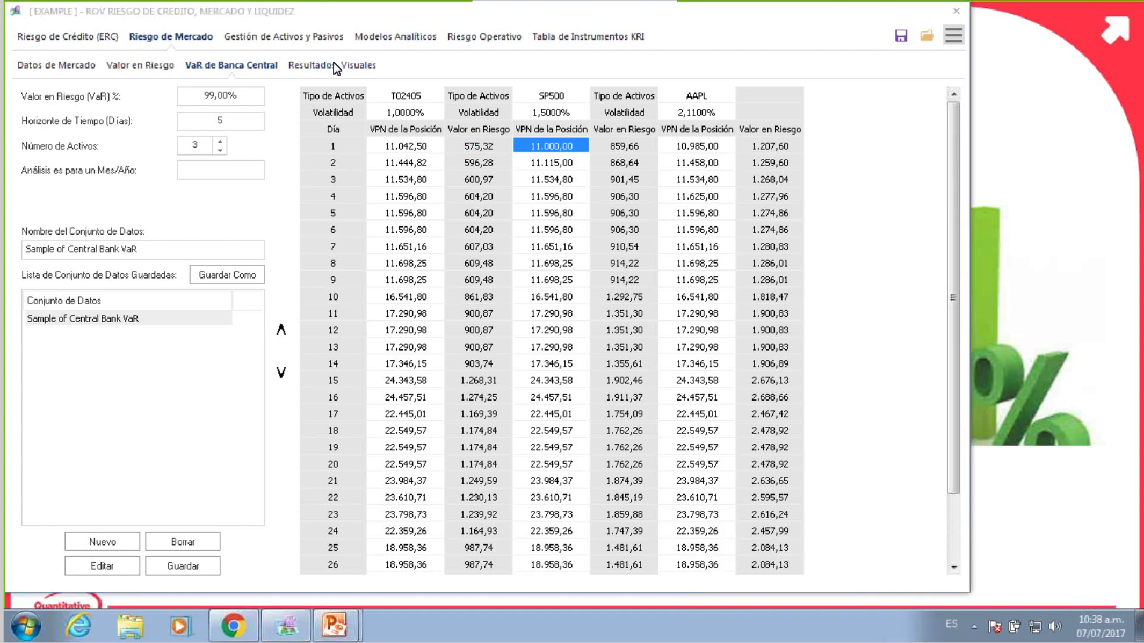
pyautogui.moveTo(954, 262); pyautogui.dragTo(926, 191)
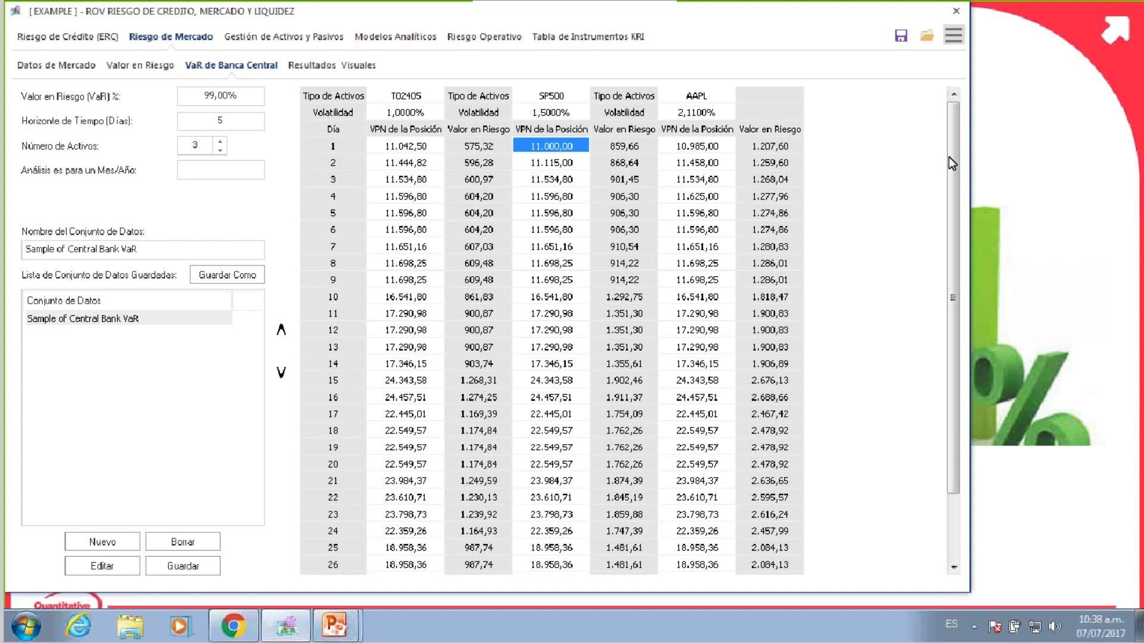
pyautogui.moveTo(950, 156); pyautogui.dragTo(863, 80)
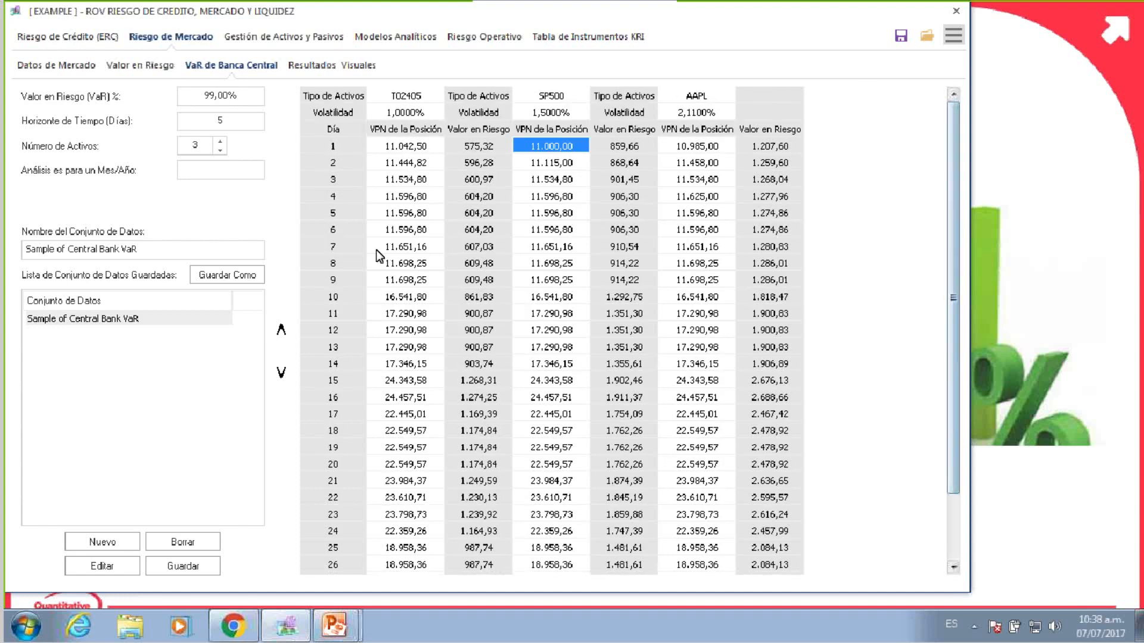
pyautogui.click(483, 162)
pyautogui.click(481, 145)
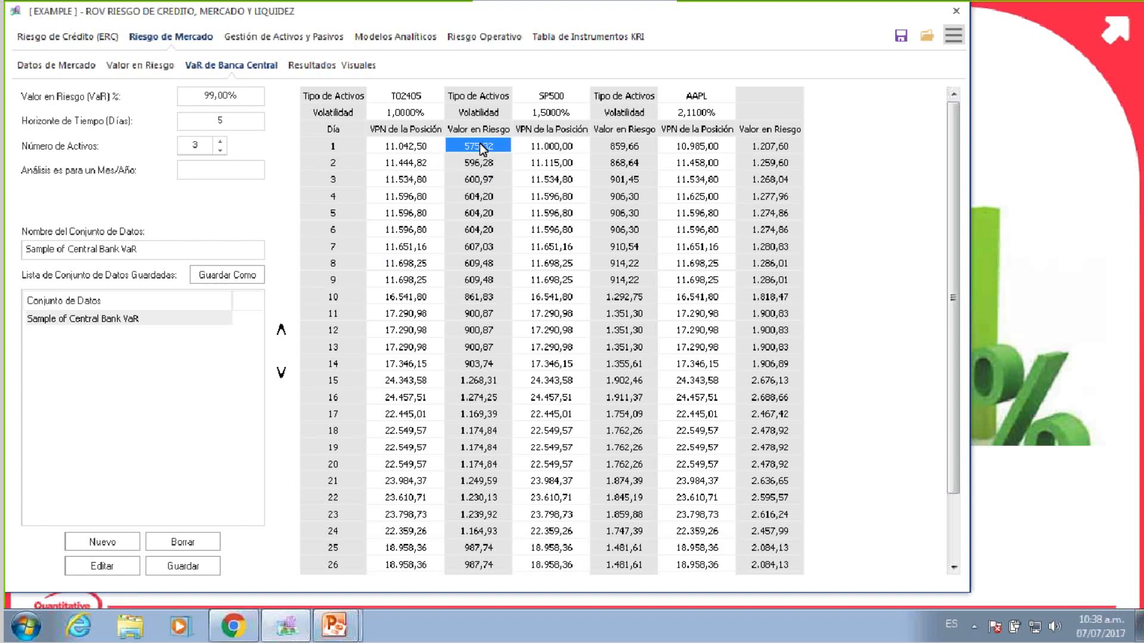
# Compare the daily VPN de la Posición columns of the three assets and the first asset's Valor en Riesgo column.
pyautogui.moveTo(411, 96); pyautogui.dragTo(393, 330)
pyautogui.moveTo(561, 95); pyautogui.dragTo(566, 277)
pyautogui.moveTo(710, 98); pyautogui.dragTo(722, 350)
pyautogui.click(555, 95)
pyautogui.moveTo(555, 95); pyautogui.dragTo(598, 384)
pyautogui.click(516, 278)
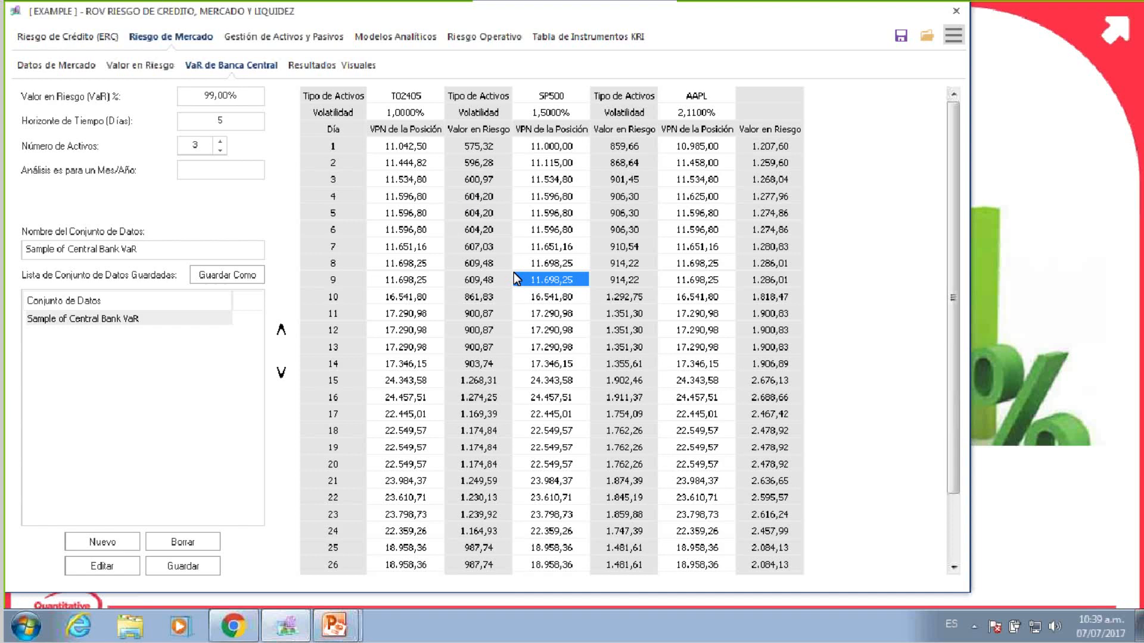
pyautogui.moveTo(420, 96); pyautogui.dragTo(427, 420)
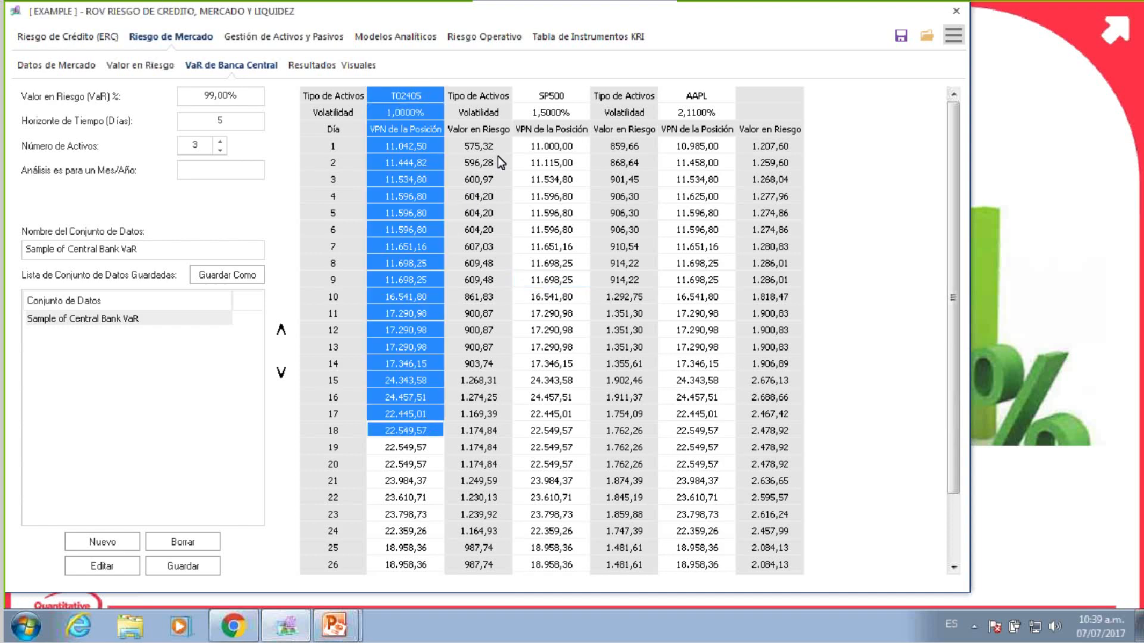
pyautogui.moveTo(494, 131); pyautogui.dragTo(486, 444)
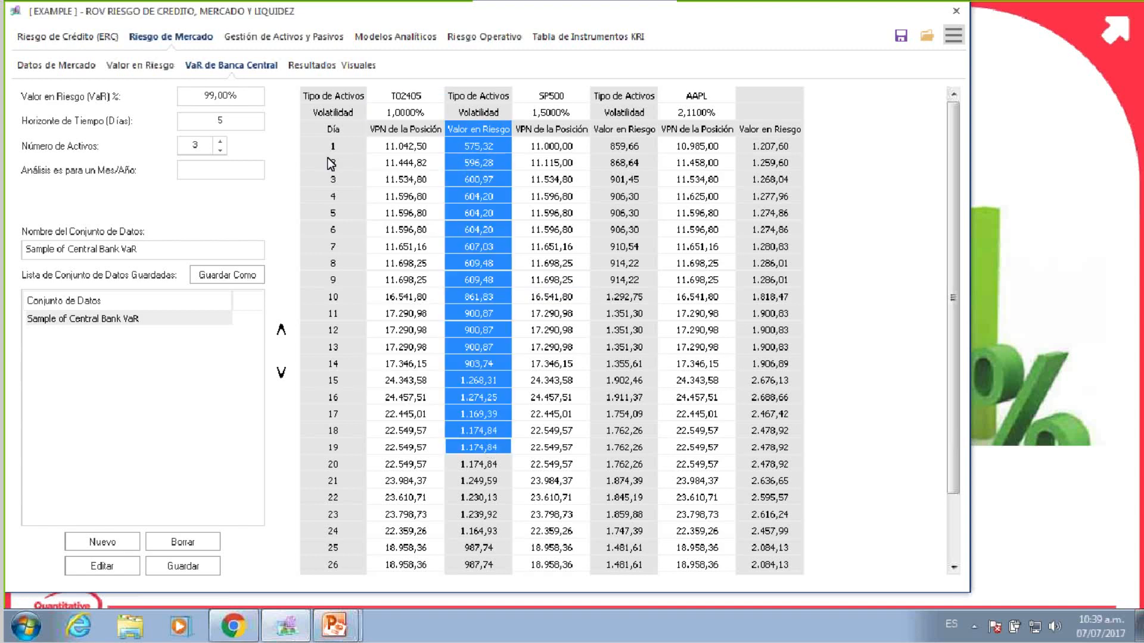
# Open the market risk visual results and review the chart types offered for the first chart, keeping Valor en Riesgo Bruto (VaR).
pyautogui.moveTo(320, 142); pyautogui.dragTo(314, 466)
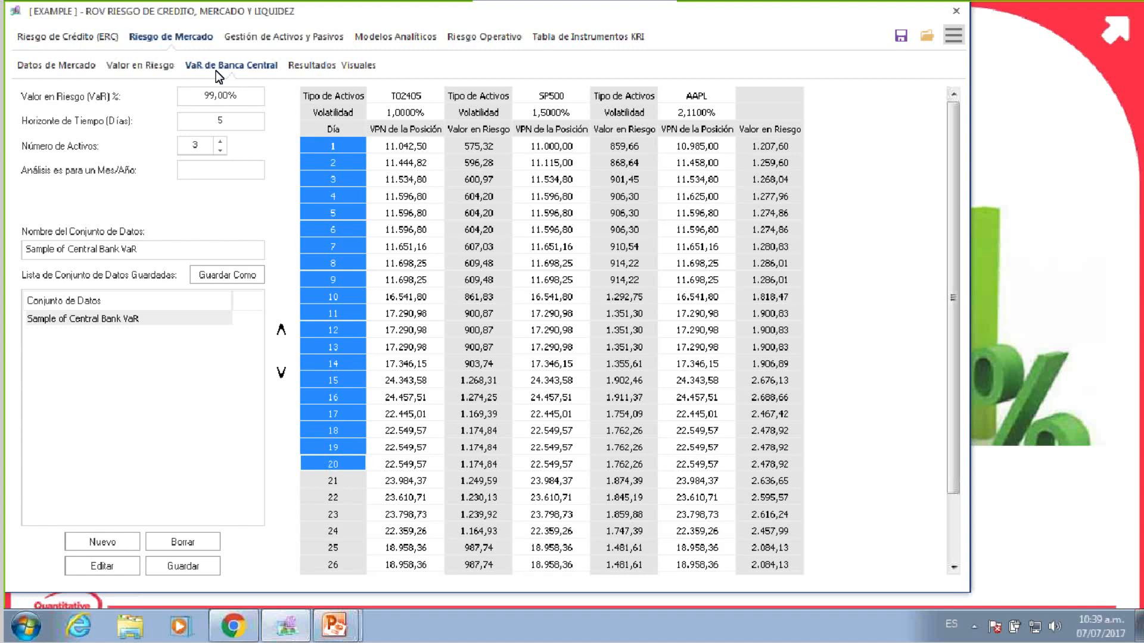
pyautogui.click(337, 68)
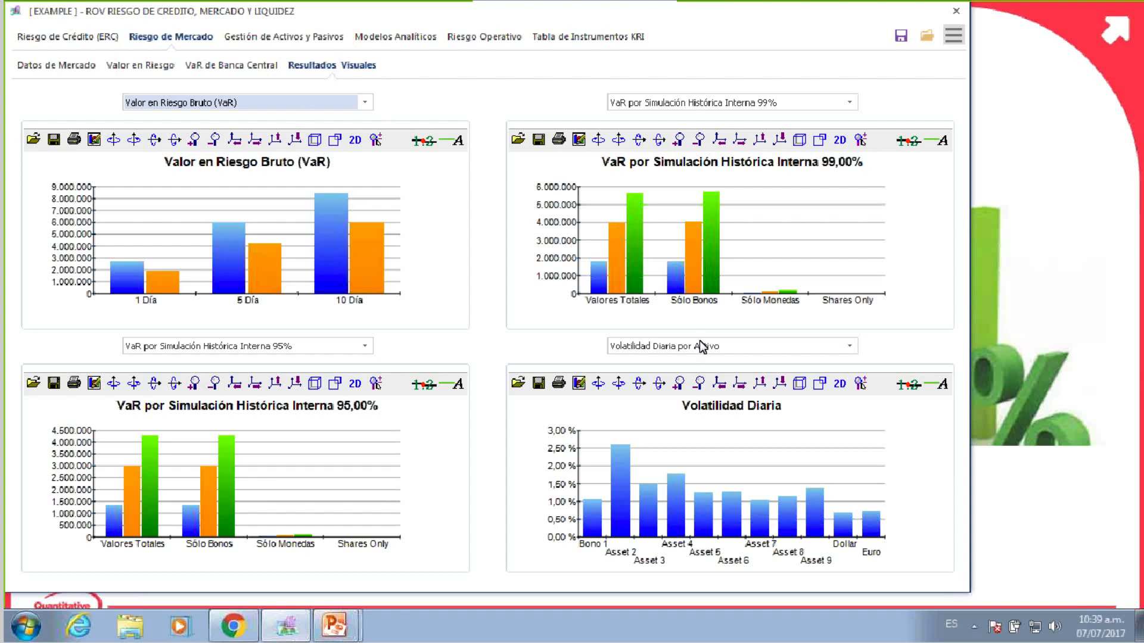
pyautogui.click(366, 100)
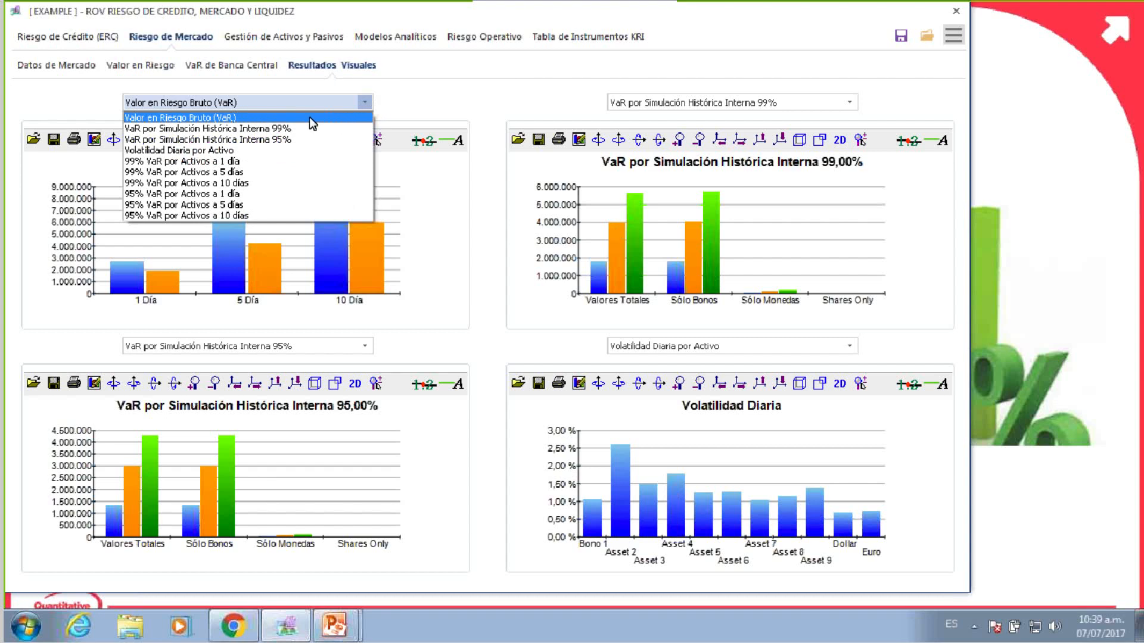
pyautogui.click(345, 115)
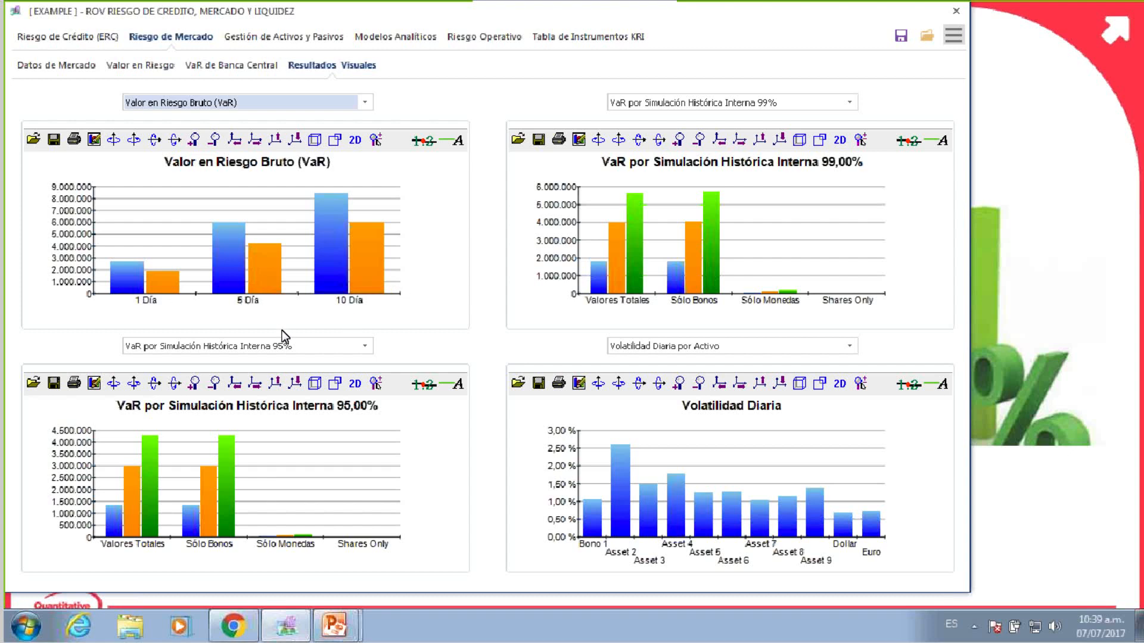
# Switch the VaR por Simulación Histórica Interna 95% chart to VaR por Simulación Histórica Interna 99% and browse its other chart types.
pyautogui.click(297, 348)
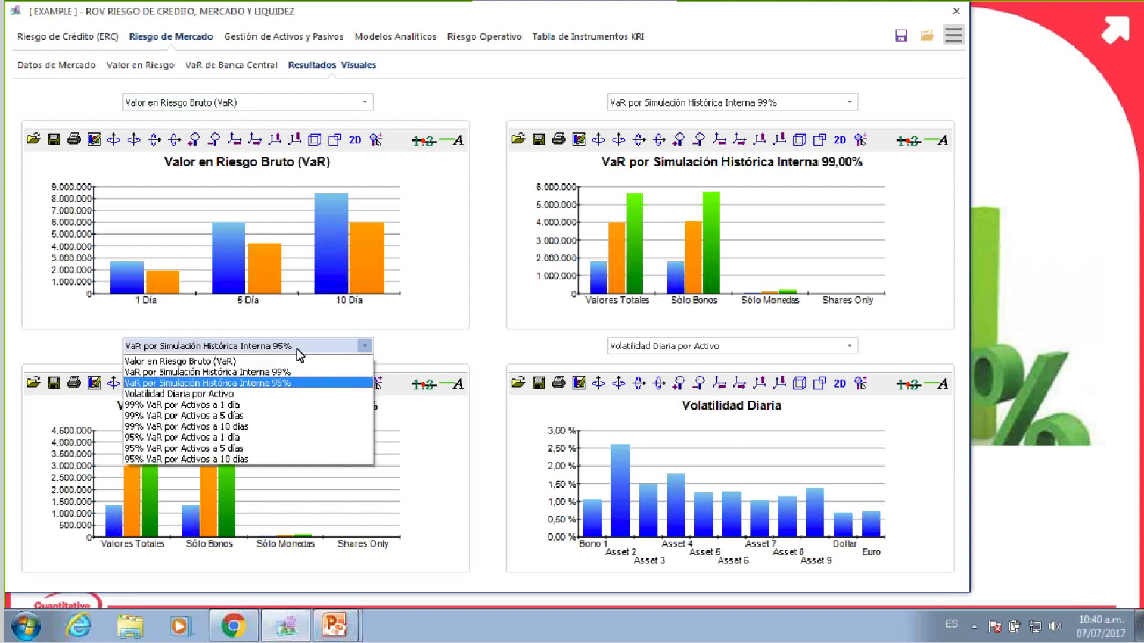
pyautogui.click(297, 371)
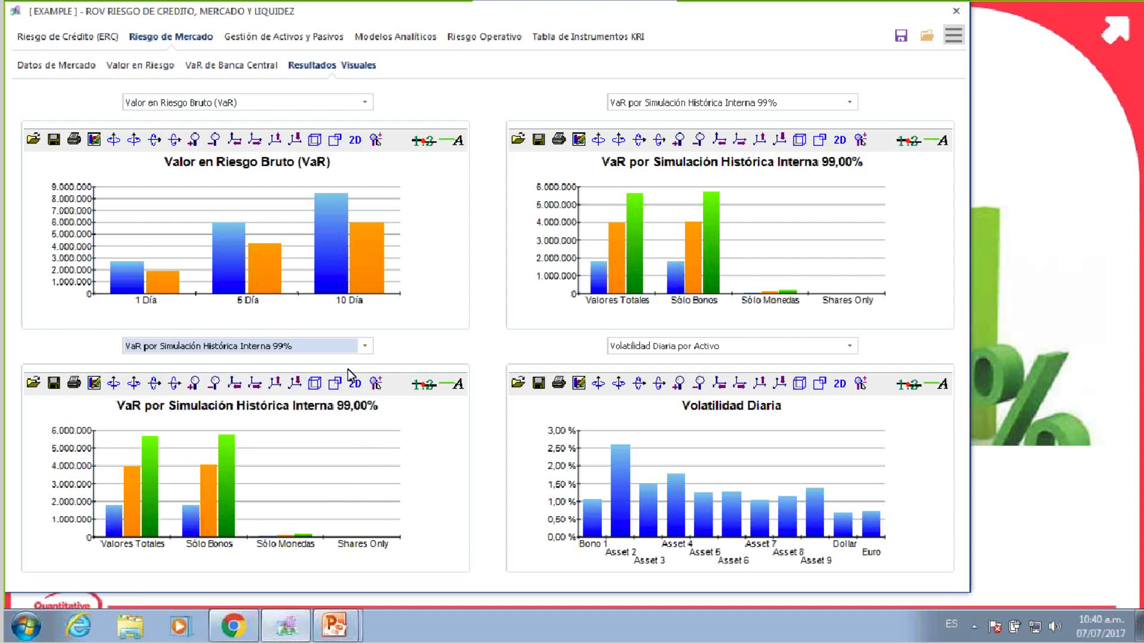
pyautogui.click(337, 345)
pyautogui.press('Up')
pyautogui.press('Up')
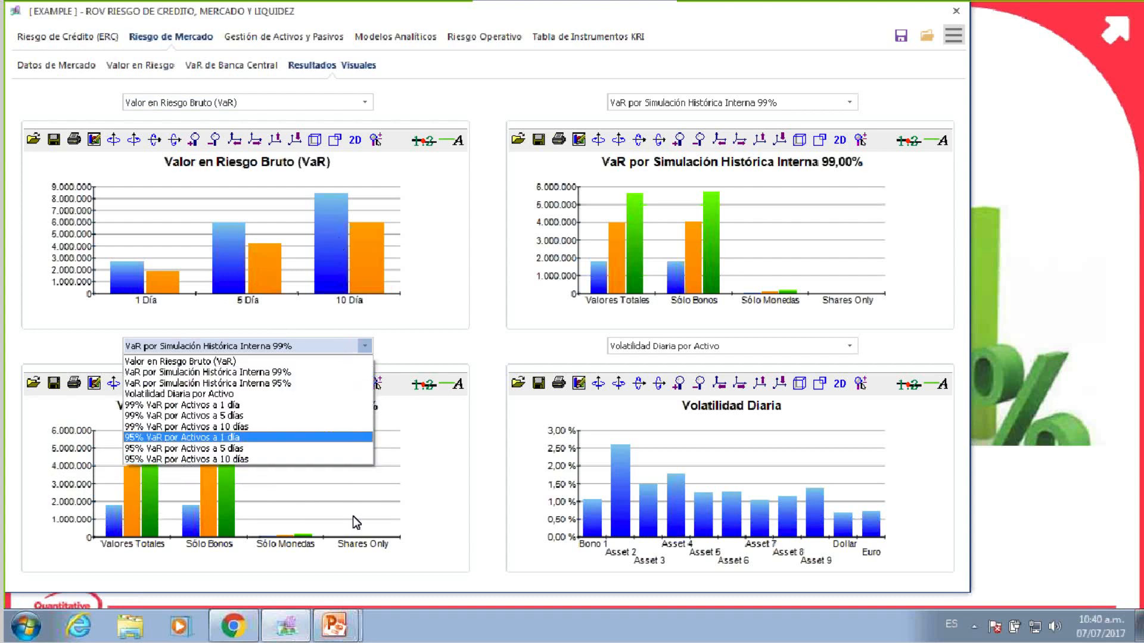
# Switch the first chart to VaR por Simulación Histórica Interna 99% and back to Valor en Riesgo Bruto (VaR).
pyautogui.click(352, 100)
pyautogui.click(352, 99)
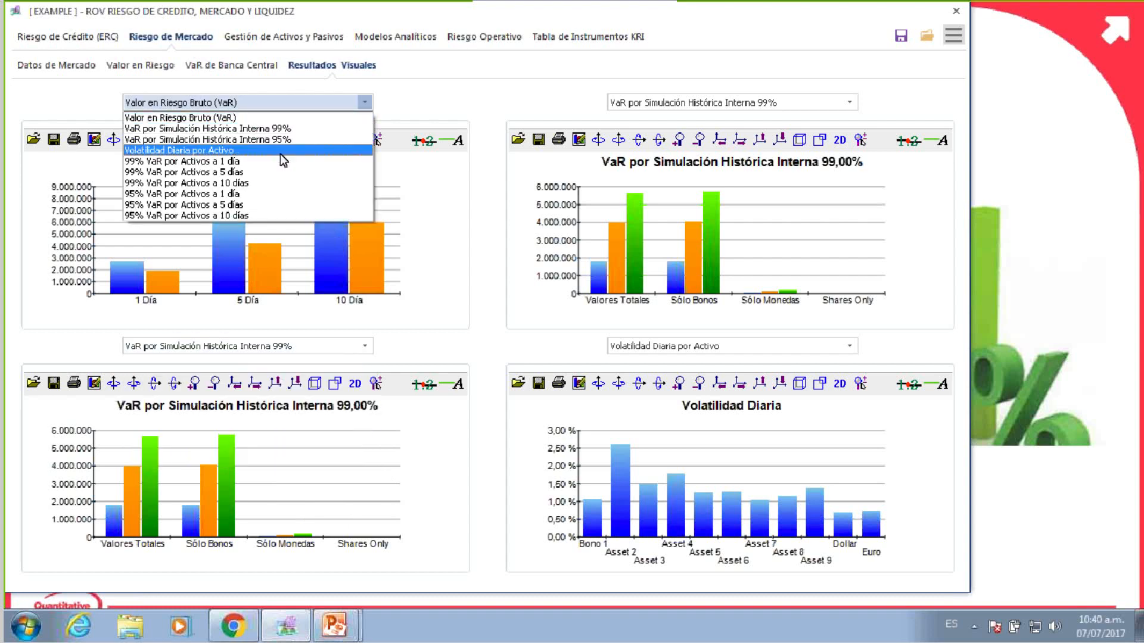
pyautogui.click(259, 133)
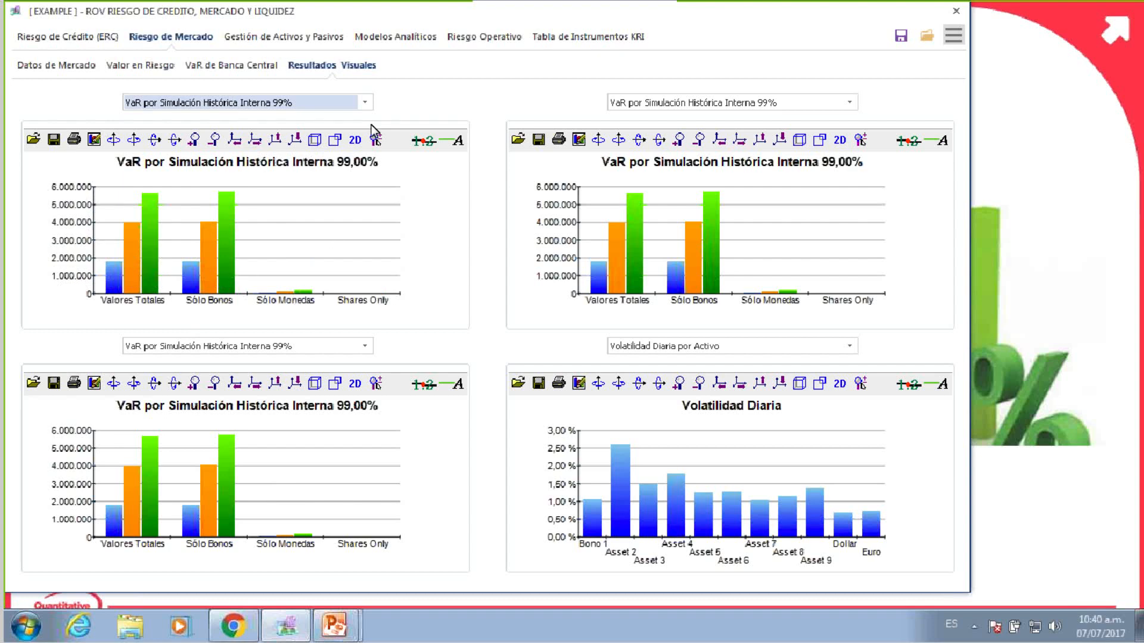
pyautogui.click(364, 105)
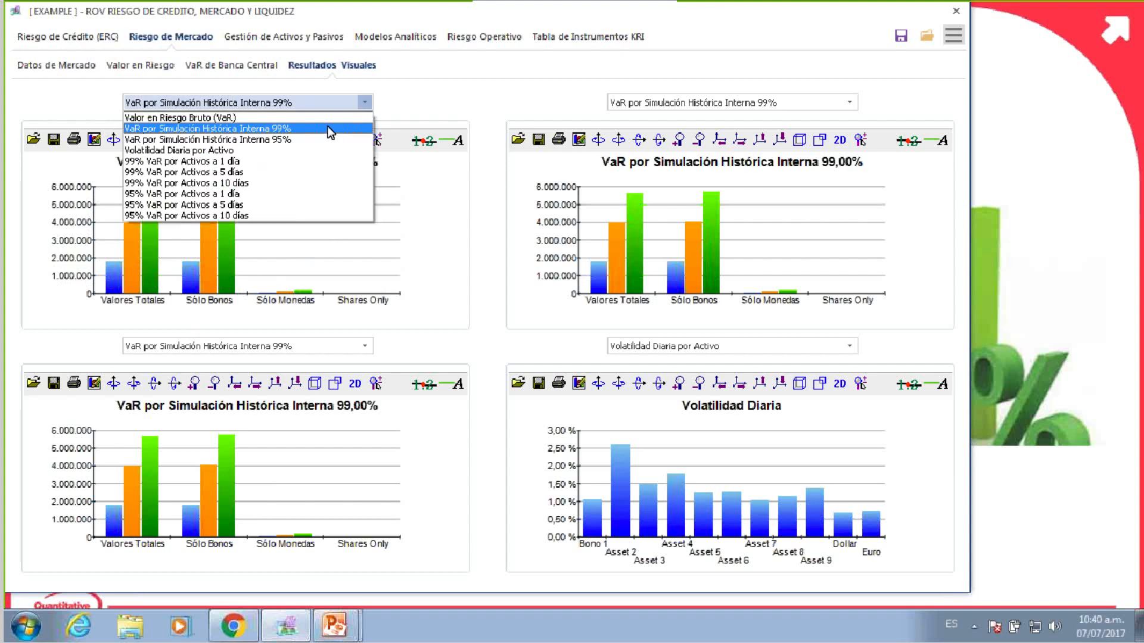
pyautogui.click(331, 117)
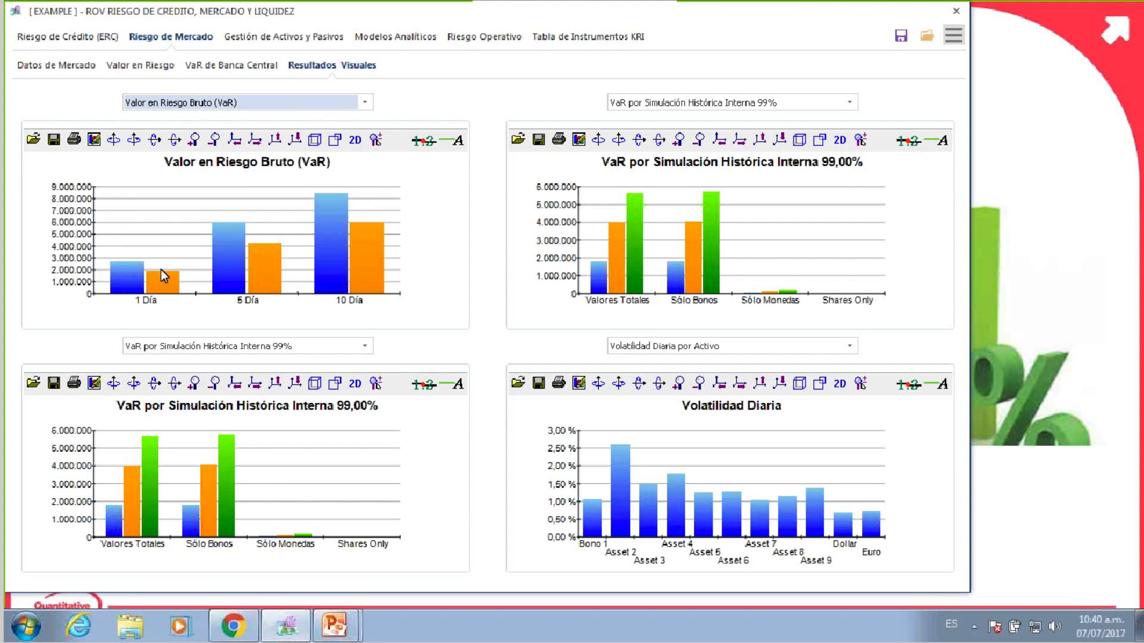
# Show the legend and data labels on the Valor en Riesgo Bruto (VaR) chart.
pyautogui.click(451, 145)
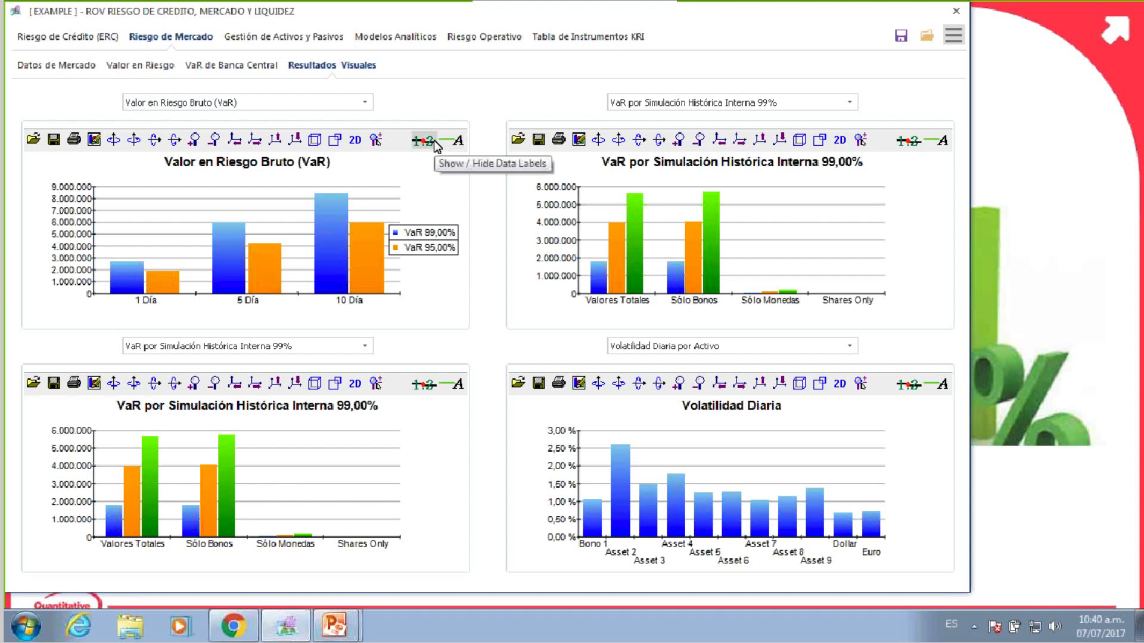
pyautogui.click(434, 141)
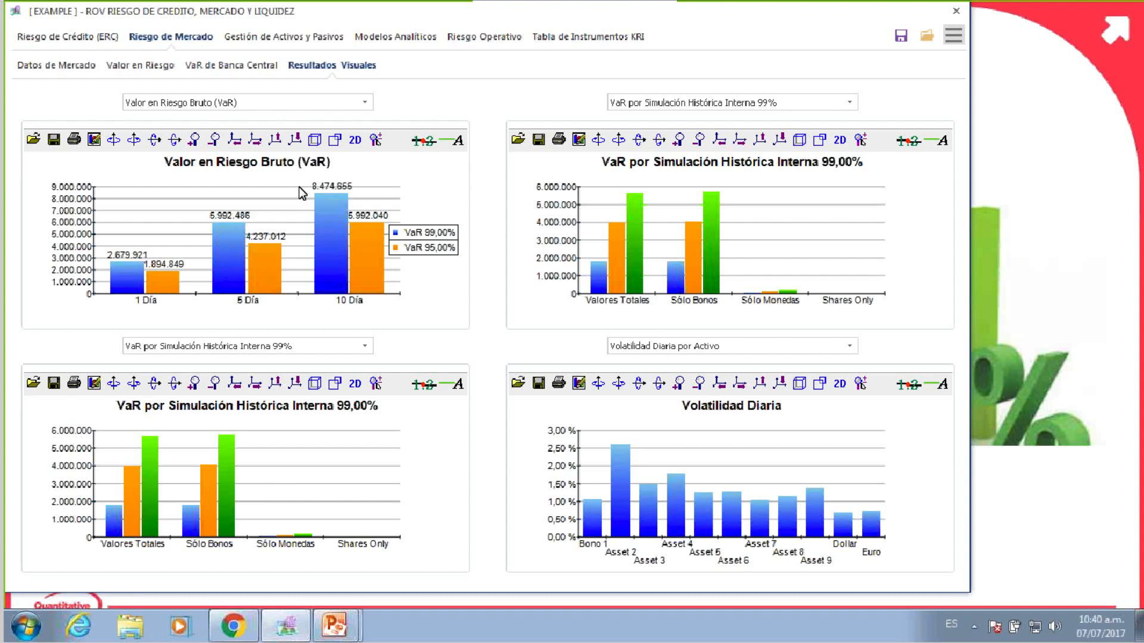
# Review the chart, legend, label and watermark settings of the Valor en Riesgo Bruto (VaR) chart in the Chart Editor without changing them.
pyautogui.click(94, 141)
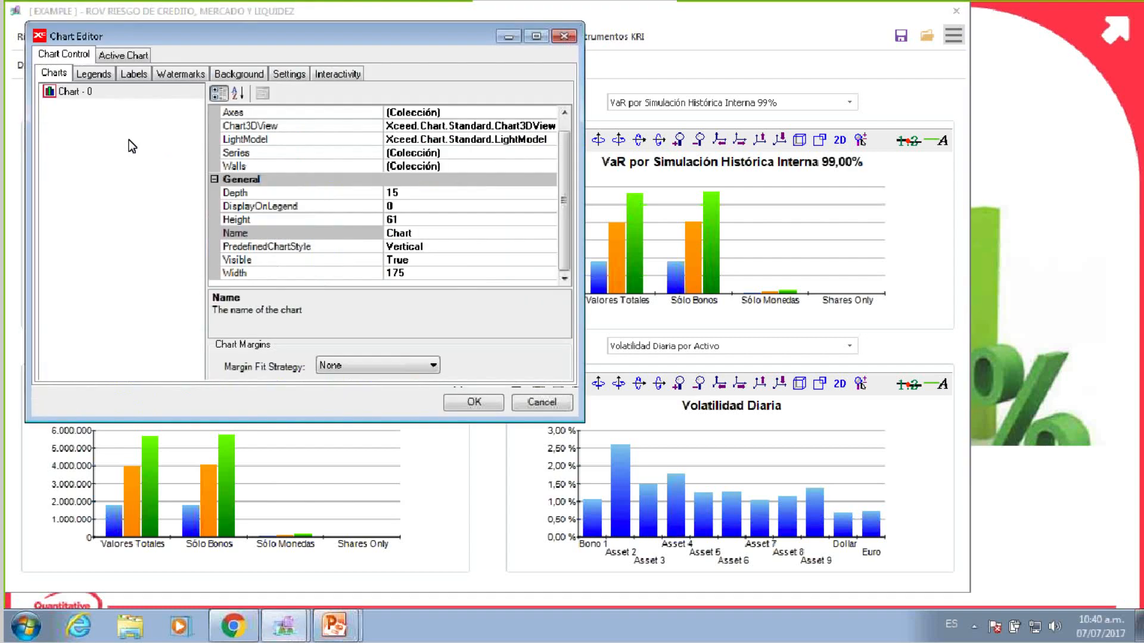
pyautogui.click(94, 72)
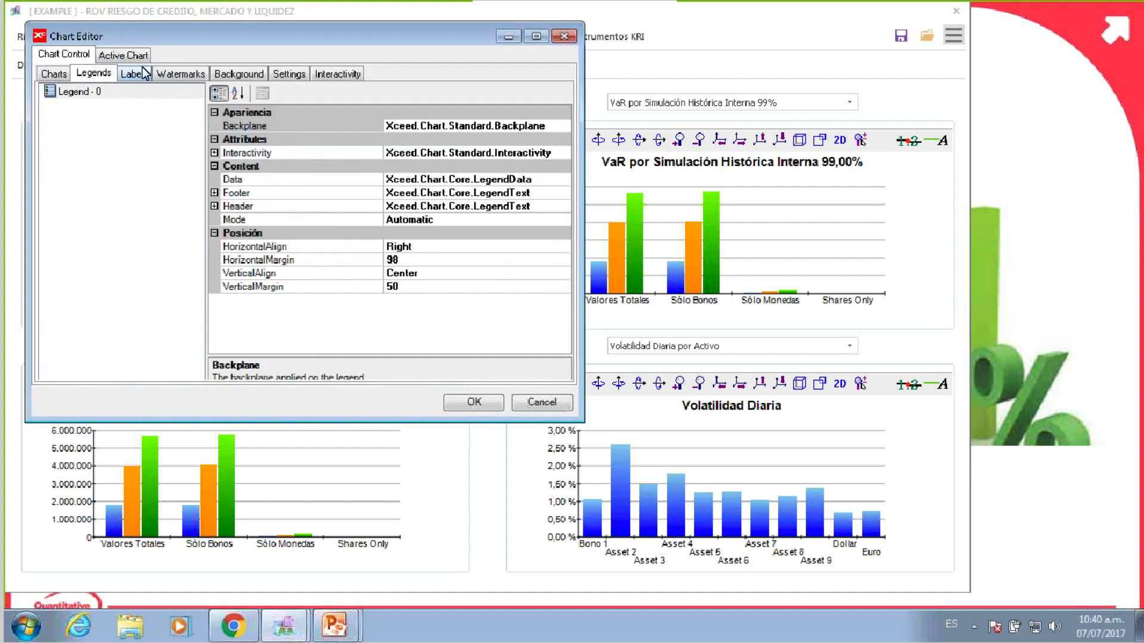
pyautogui.click(121, 75)
pyautogui.click(55, 77)
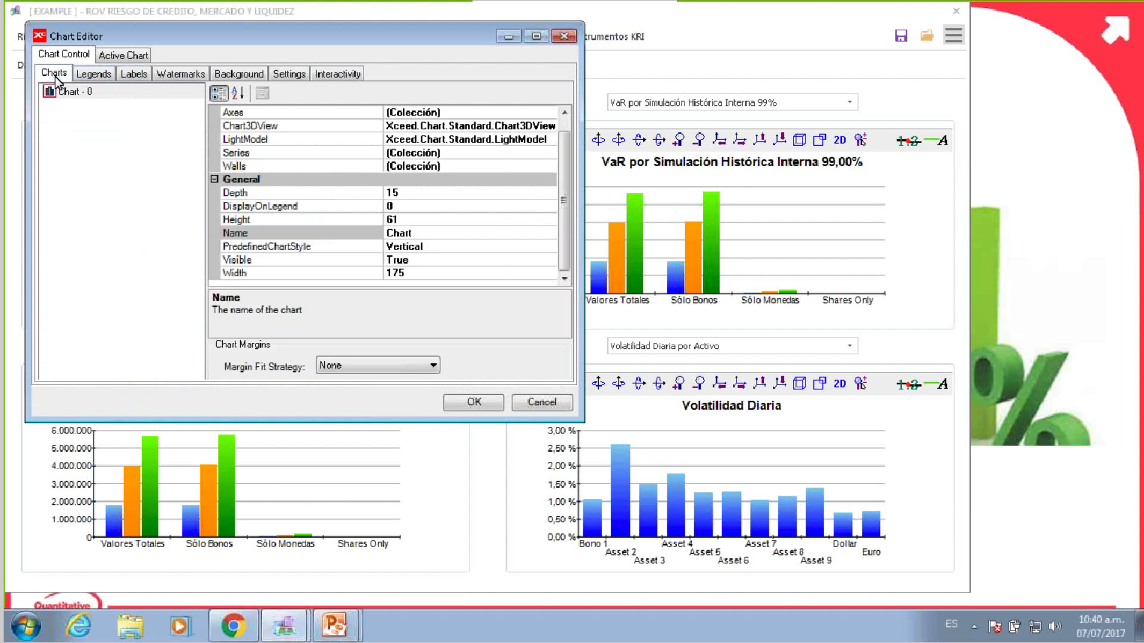
pyautogui.click(203, 74)
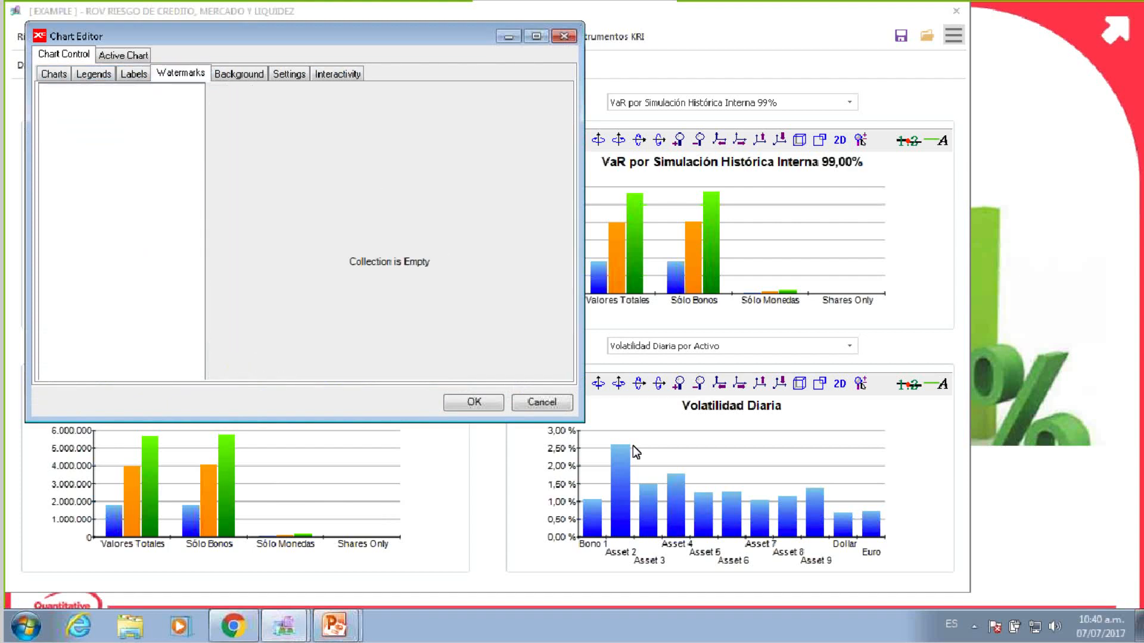
pyautogui.click(541, 403)
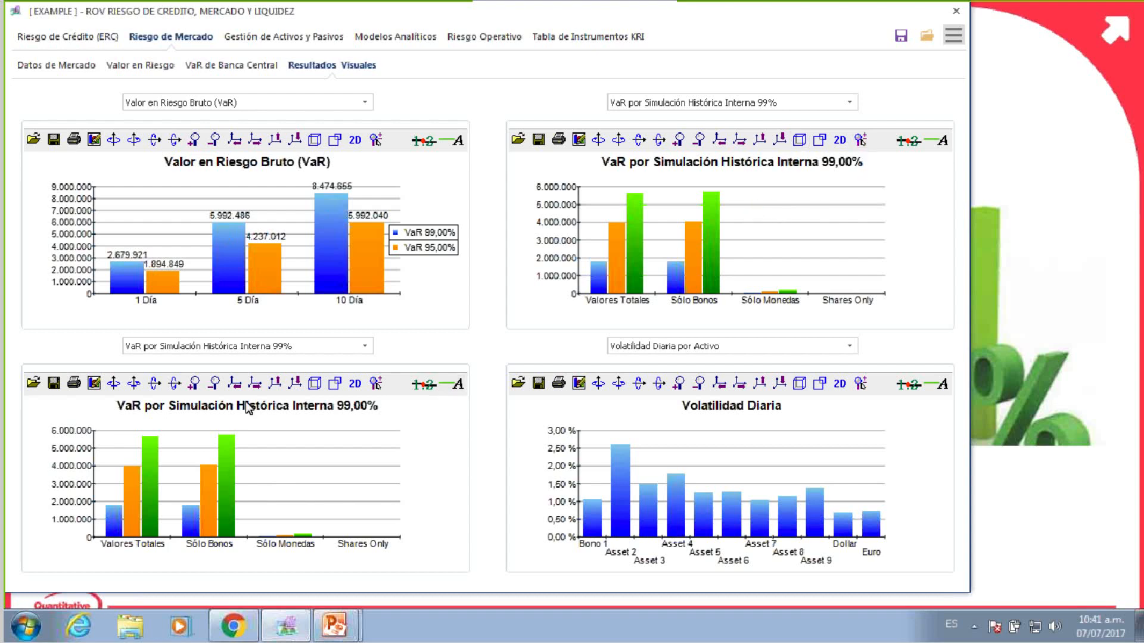
# Display the 99% VaR por Activos a 5 días chart and compare it with the Posiciones Activas y Detalles table of Valor en Riesgo.
pyautogui.click(302, 345)
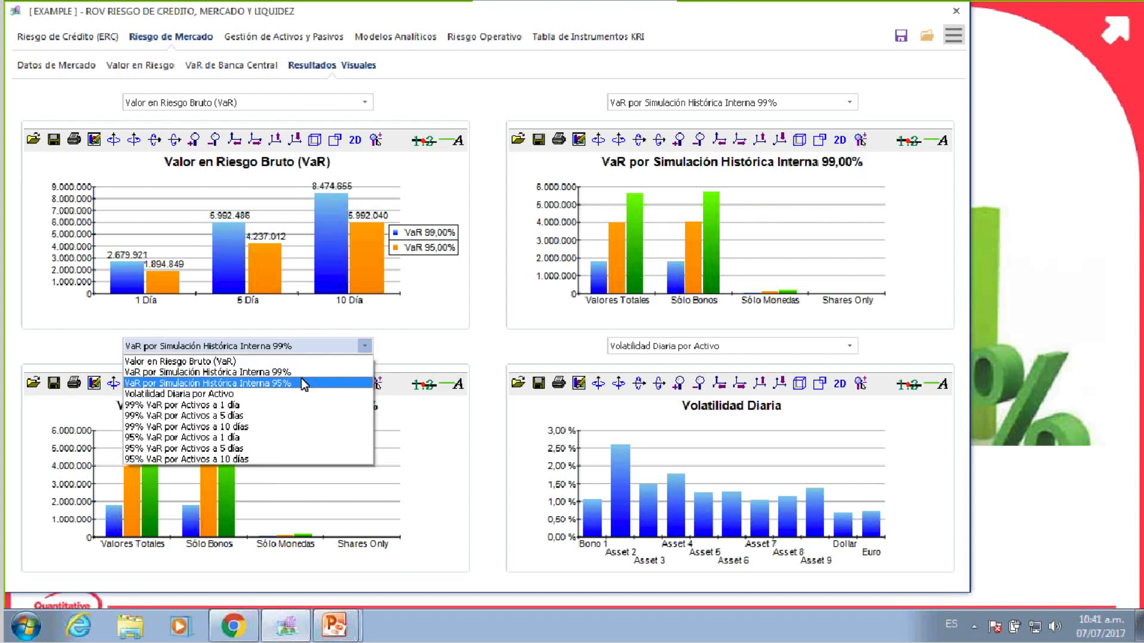
pyautogui.click(287, 417)
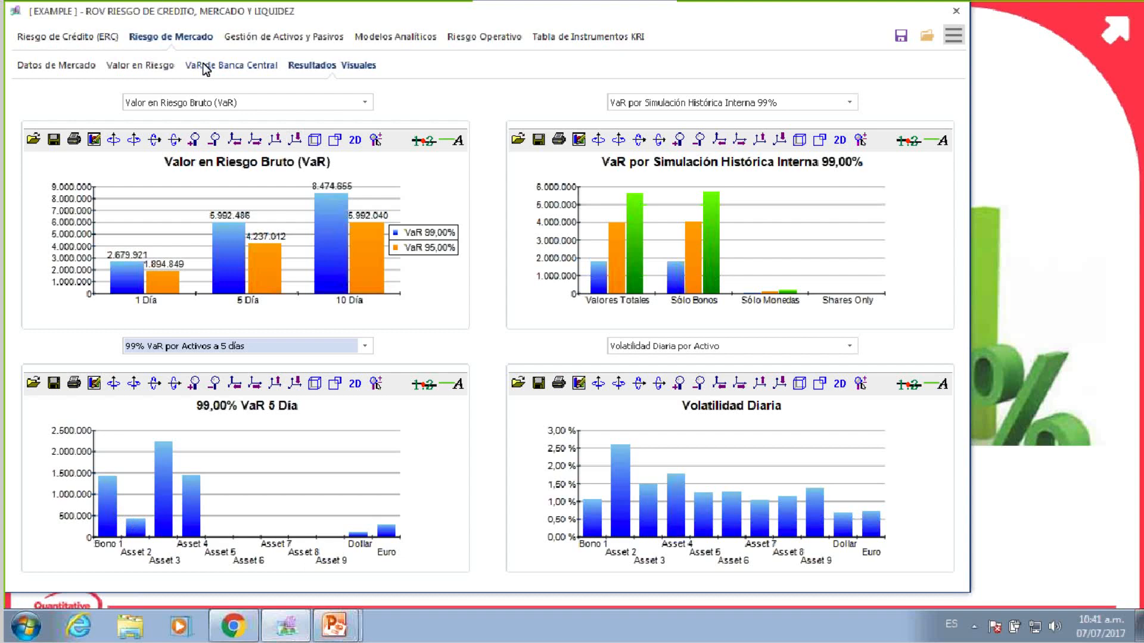
pyautogui.click(134, 70)
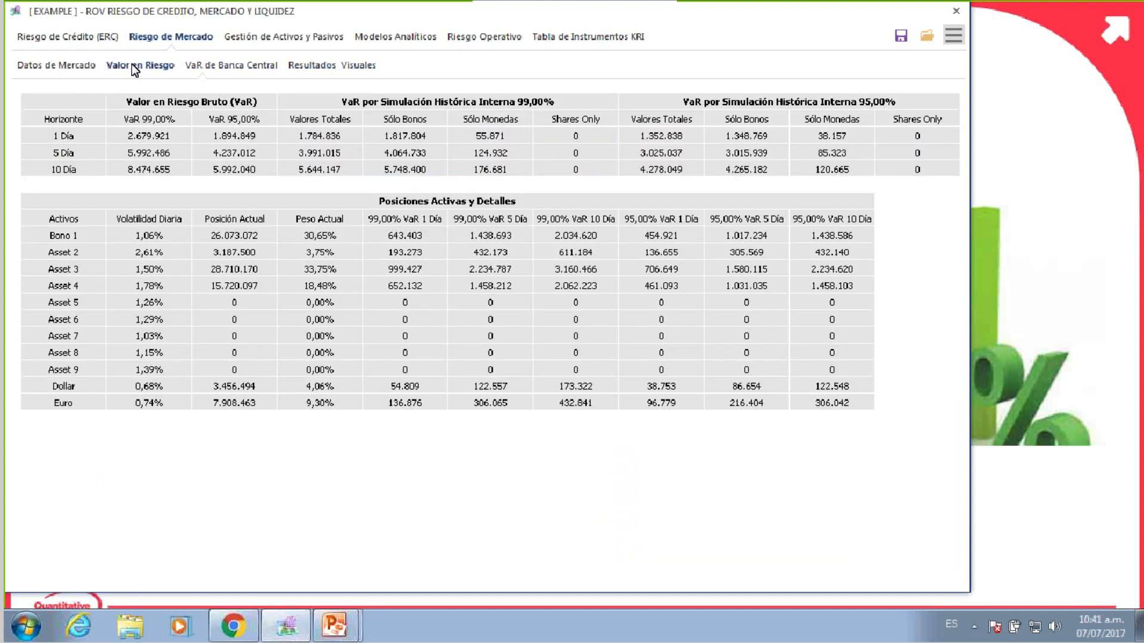
pyautogui.moveTo(65, 218); pyautogui.dragTo(870, 420)
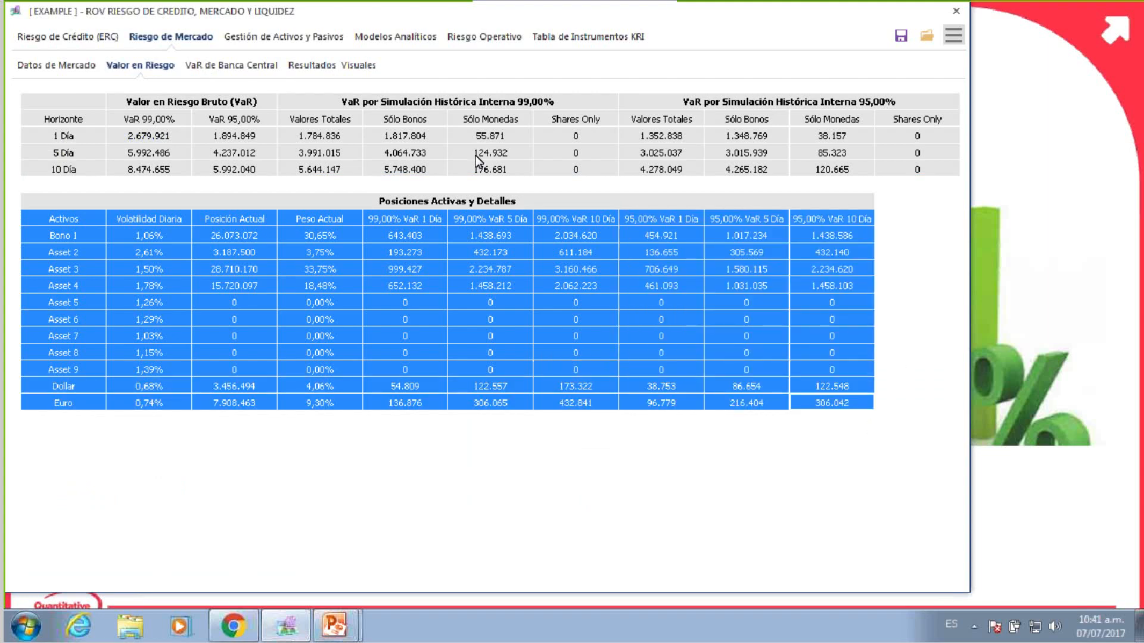
# In the visual results, change the VaR por Simulación Histórica Interna 95% chart to 99% VaR por Activos a 5 días and return to the presentation.
pyautogui.click(298, 65)
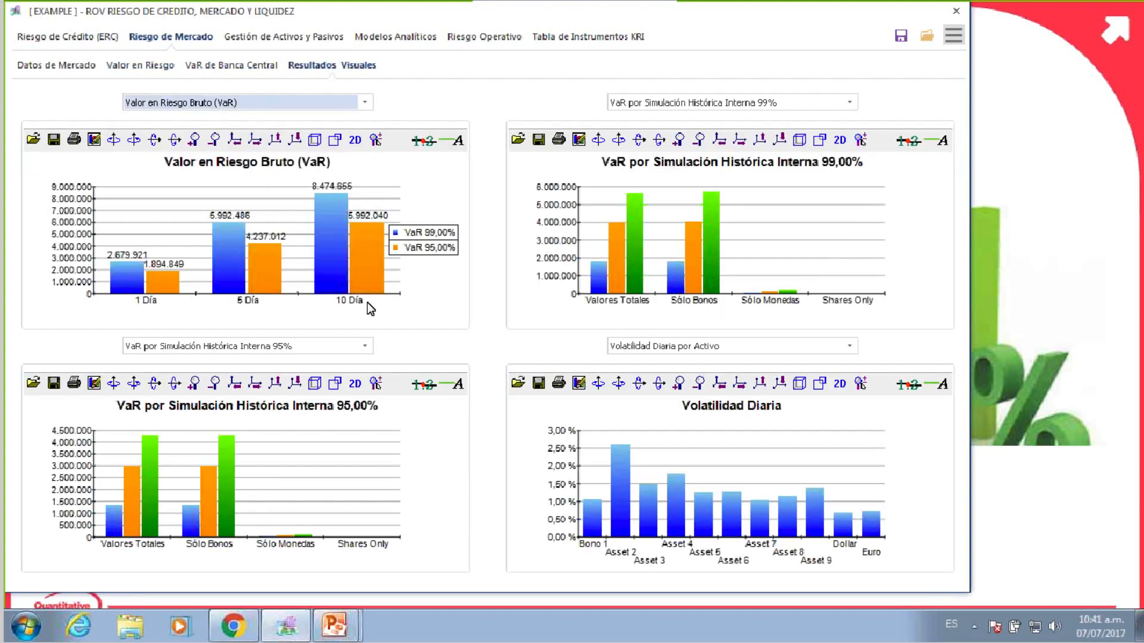
pyautogui.click(299, 351)
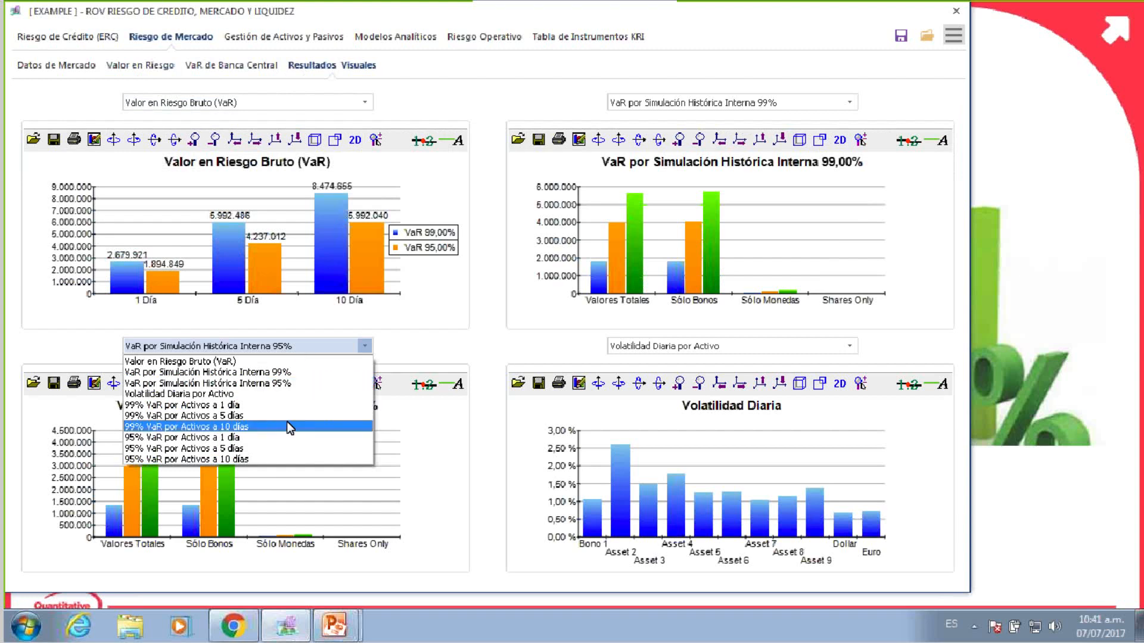
pyautogui.click(253, 416)
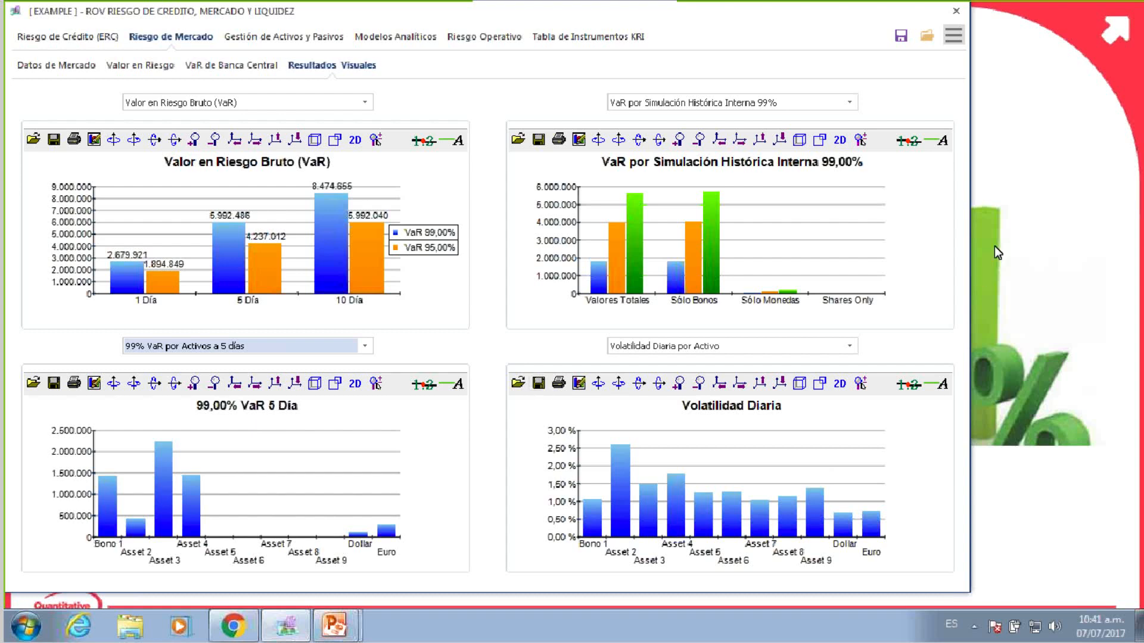
pyautogui.hotkey('alt', 'Tab')
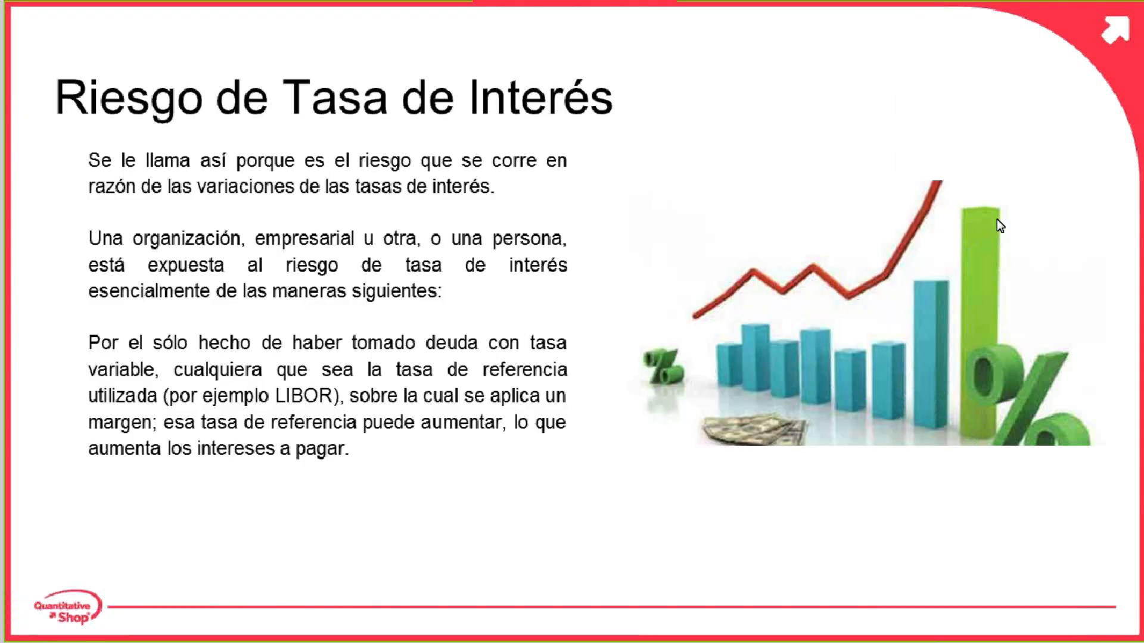